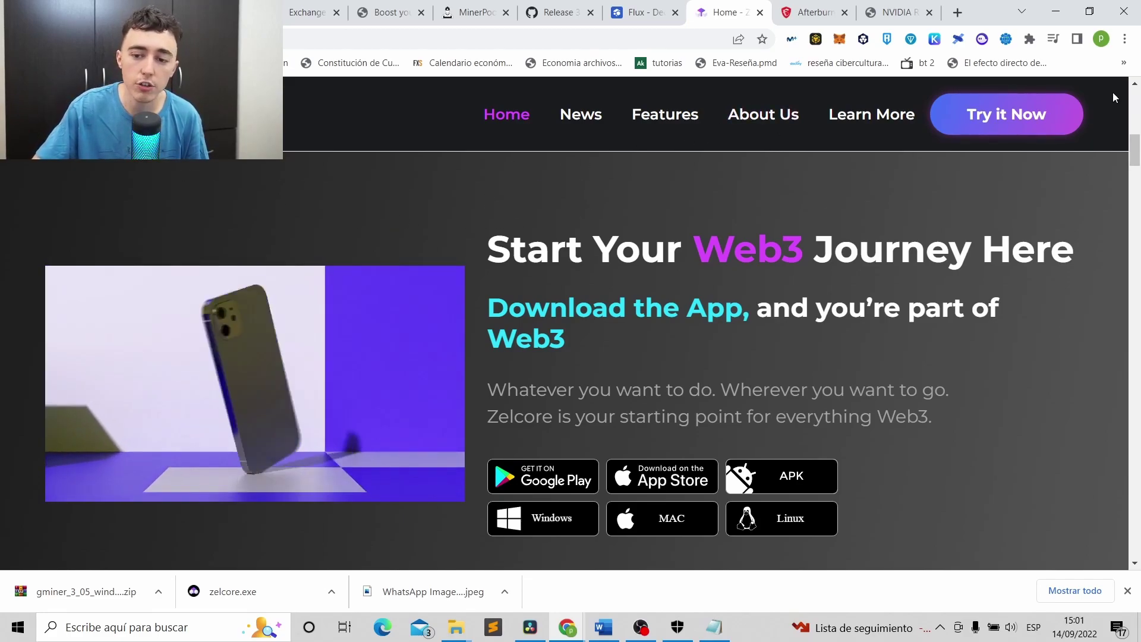
Bring up the KuCoin page and switch the site language to English.
left_click(1055, 12)
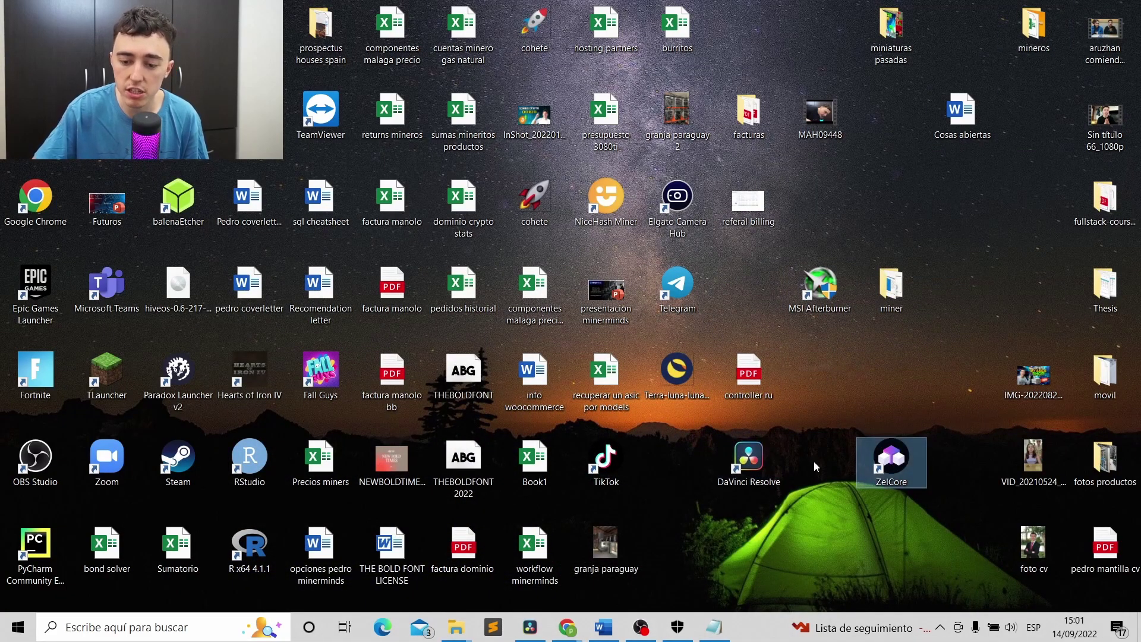
mouse_move(568, 627)
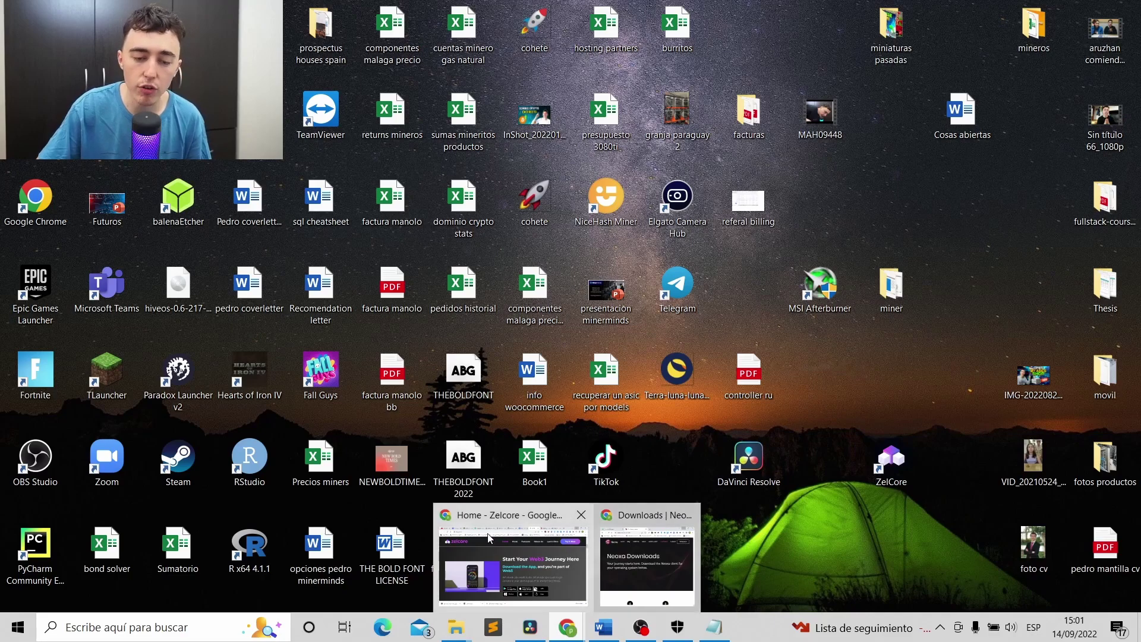
left_click(512, 565)
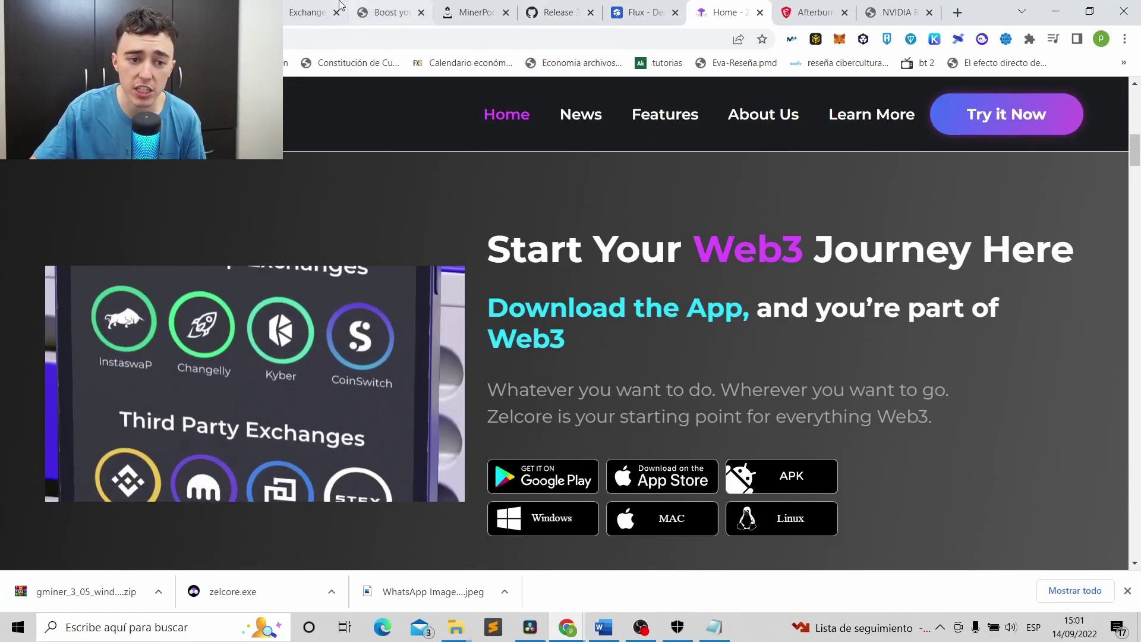
left_click(289, 13)
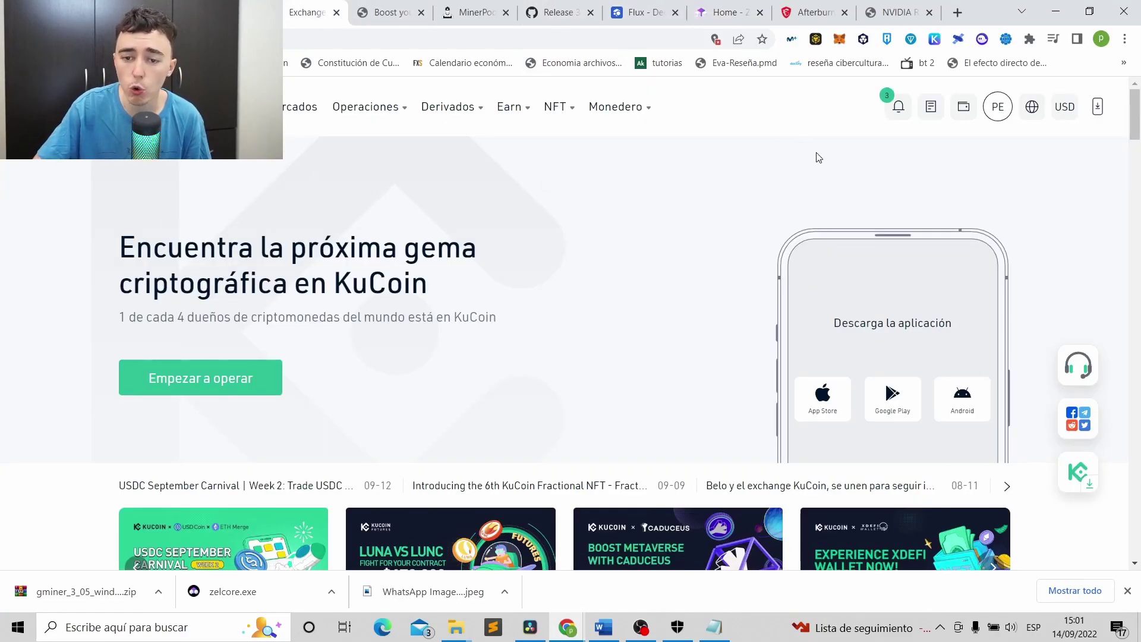
left_click(963, 107)
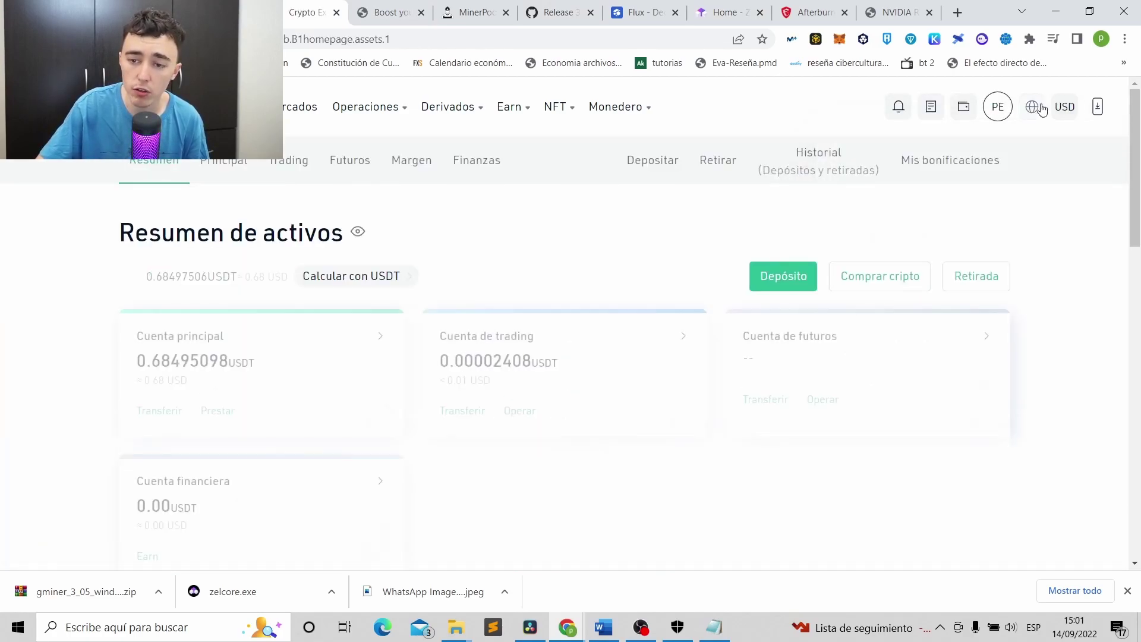
left_click(1034, 108)
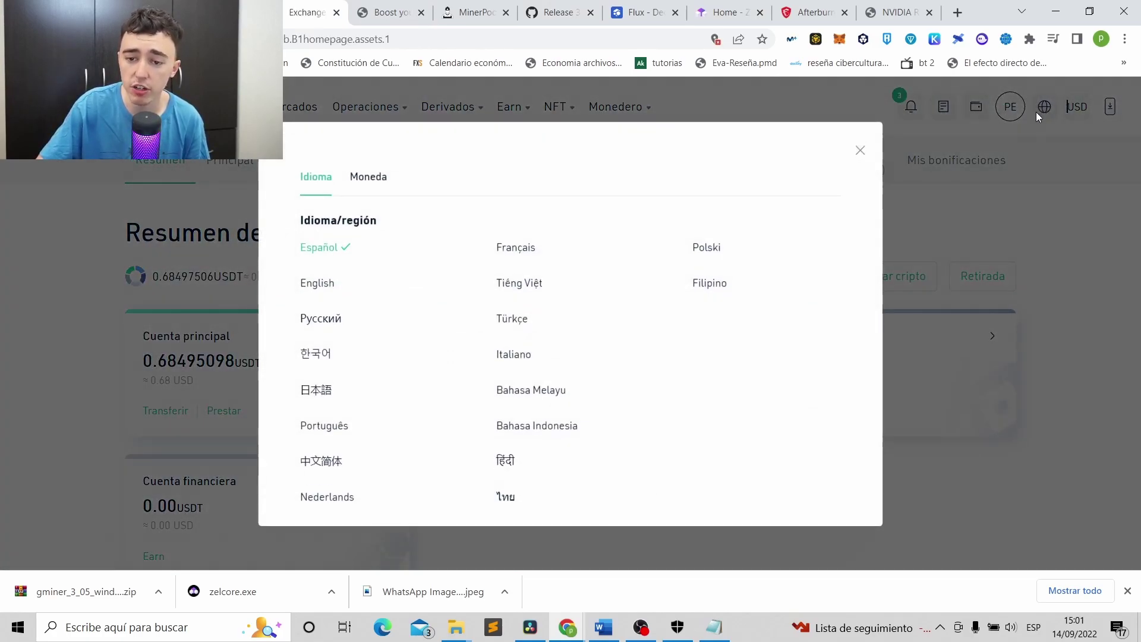
left_click(329, 284)
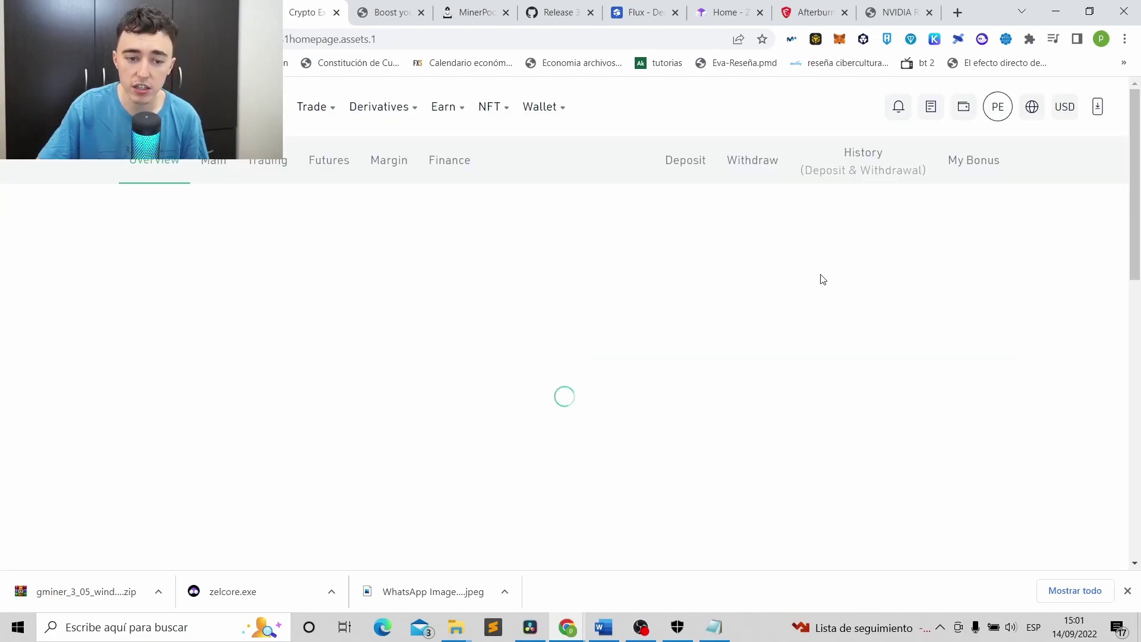
Copy the Main Account's FLUX deposit address on the FLUX network.
mouse_move(967, 116)
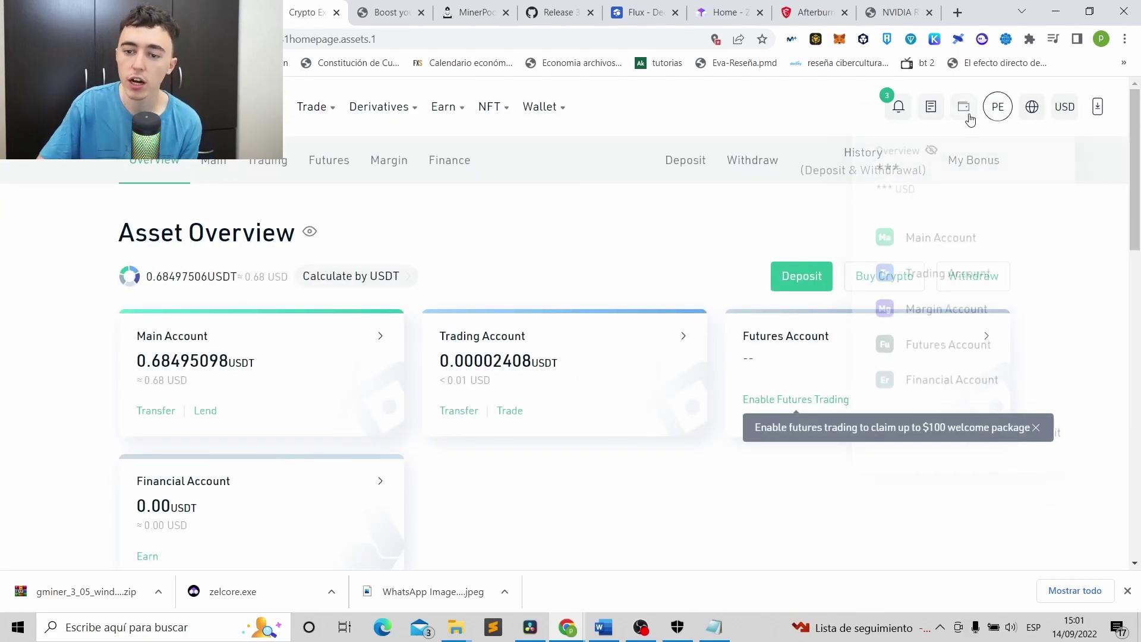
left_click(941, 241)
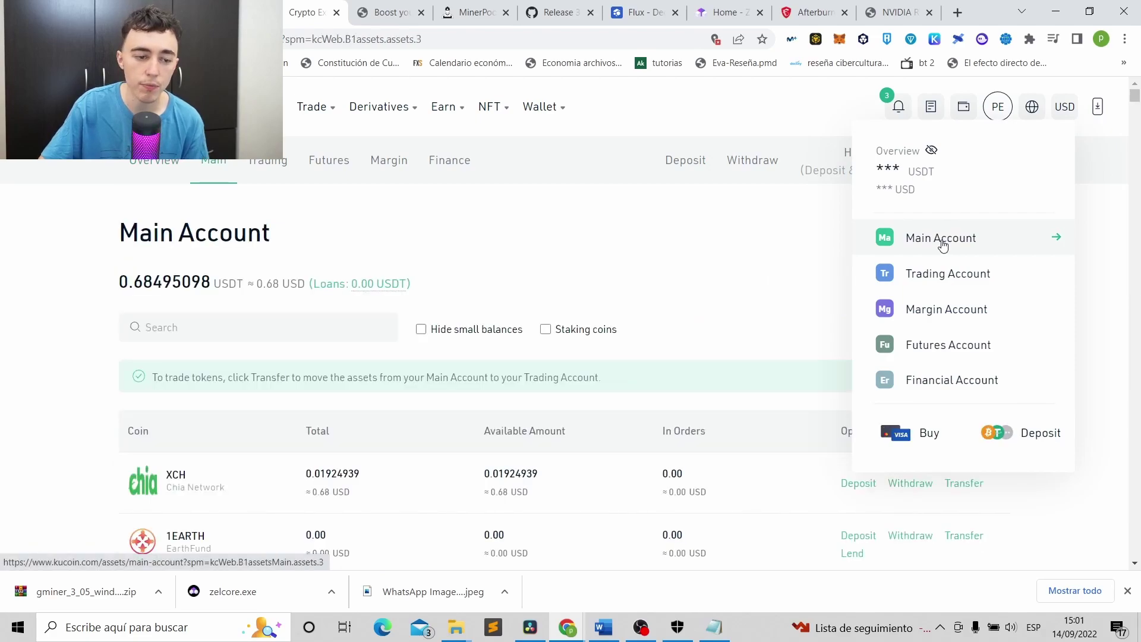
left_click(661, 162)
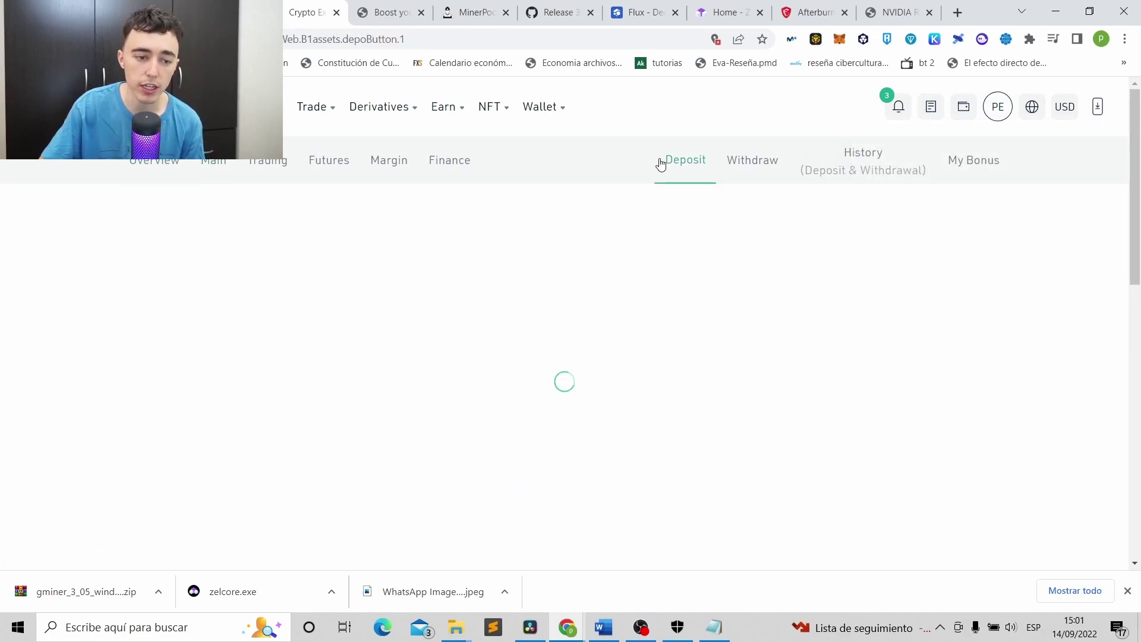
left_click(307, 297)
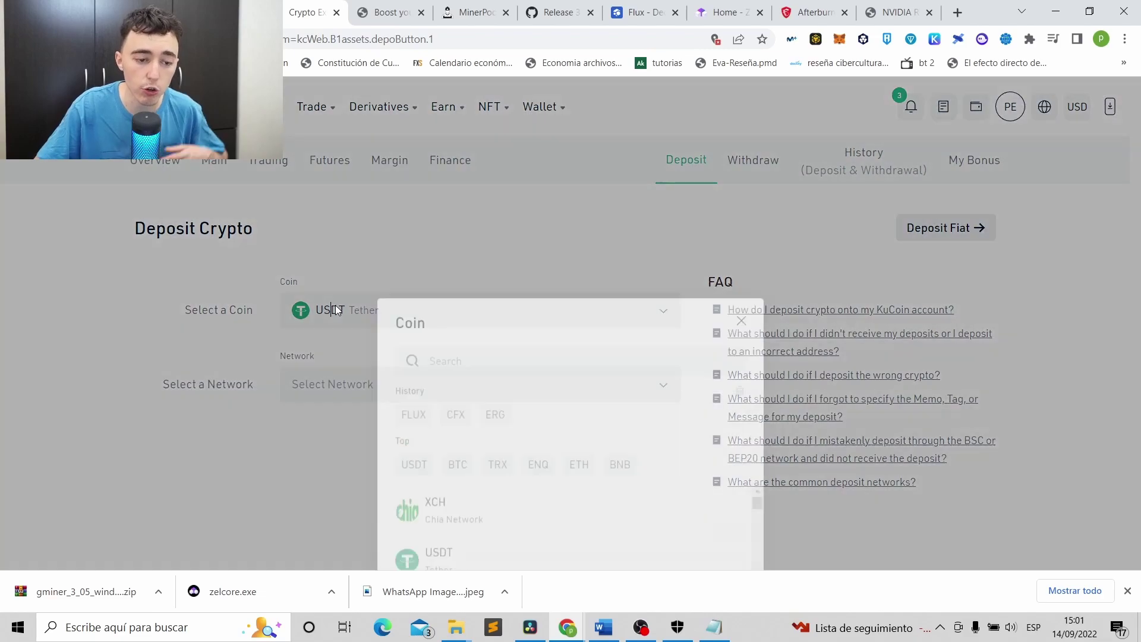
left_click(414, 243)
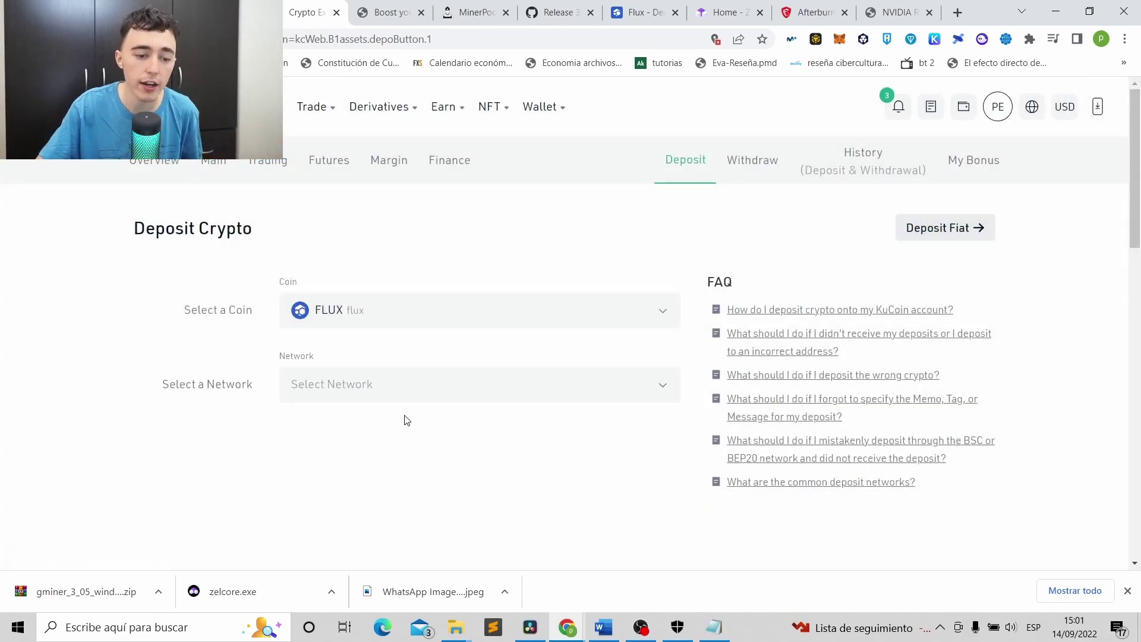
left_click(347, 395)
left_click(454, 268)
scroll(468, 275, "down", 3)
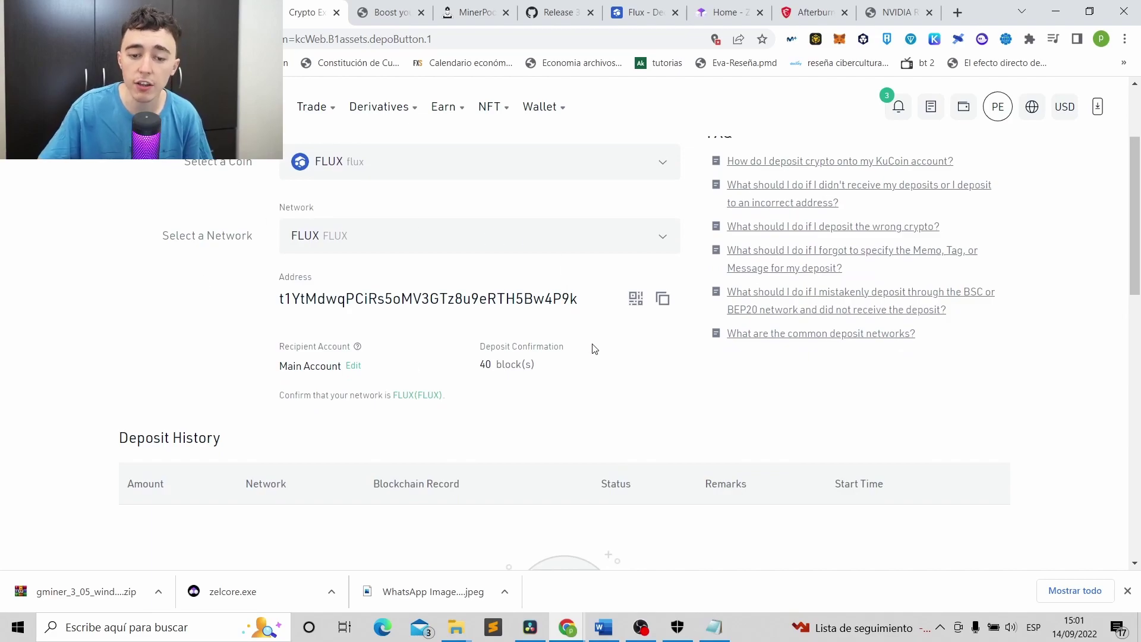
left_click(666, 300)
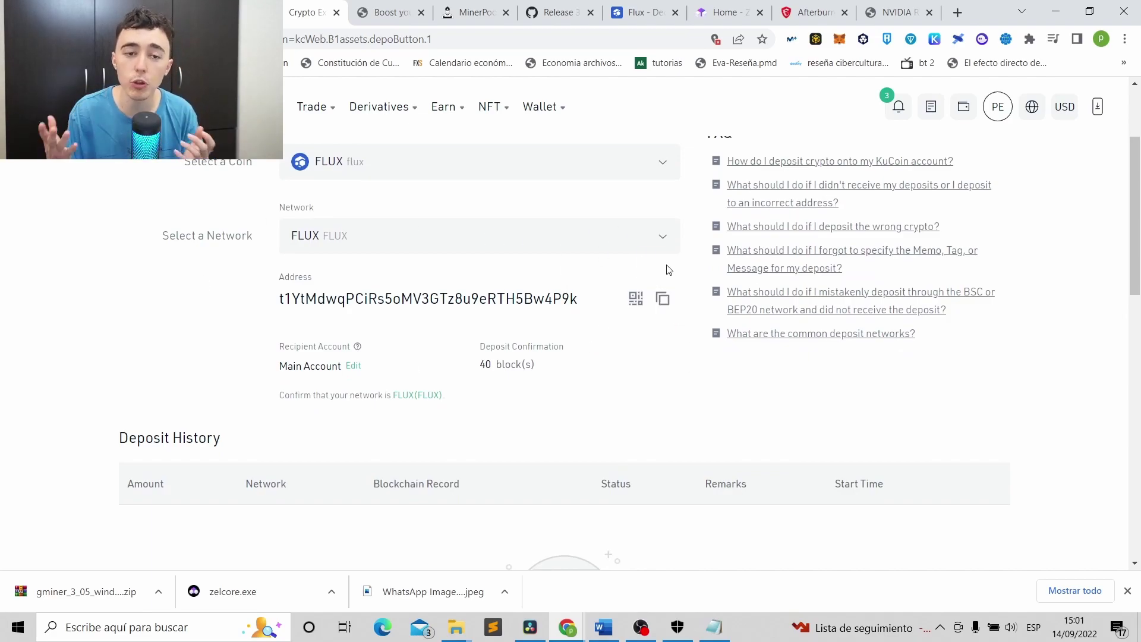
left_click(714, 627)
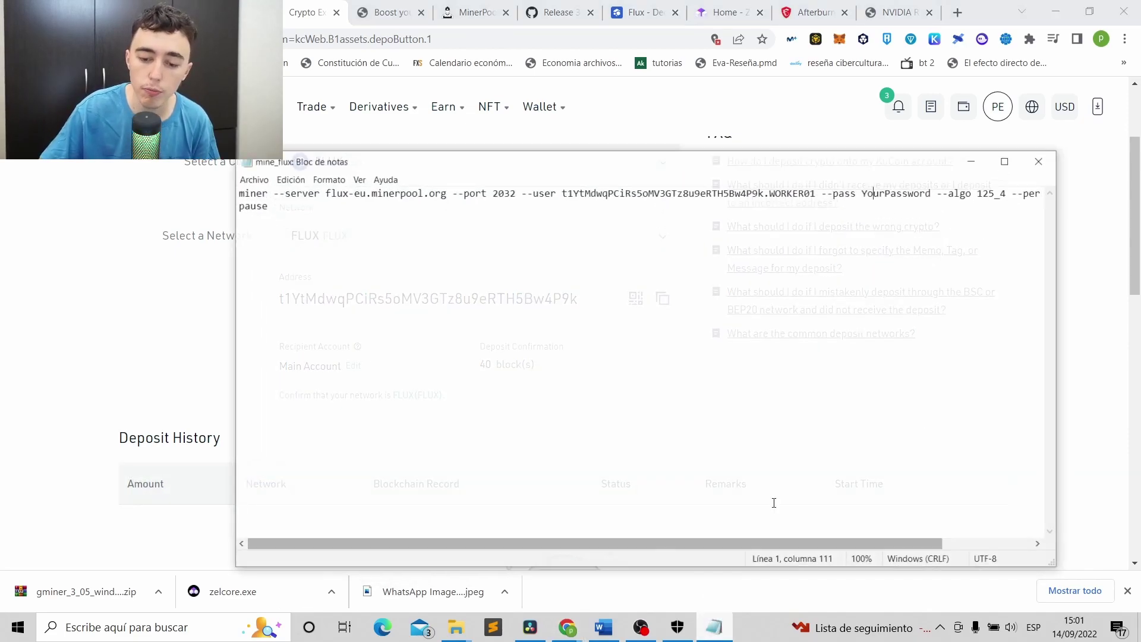
Close the mine_flux note and switch to the MinerPool site.
left_click(1058, 148)
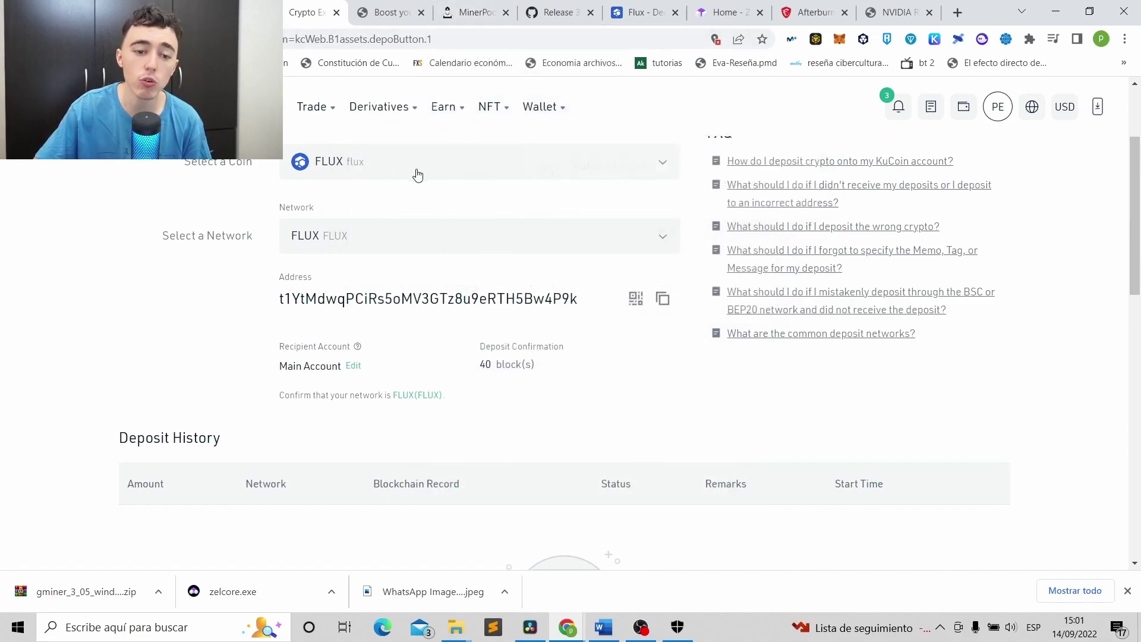
left_click(443, 11)
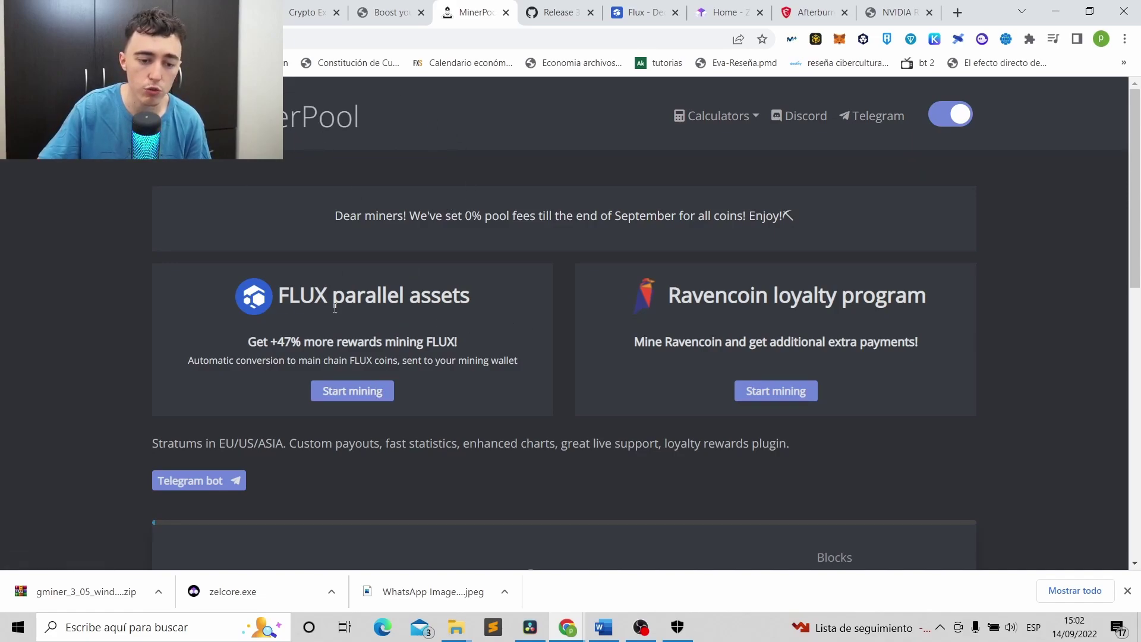
Review FLUX pool connection details, including EU ports and the GMiner command, then follow GMiner's Download link.
left_click(362, 396)
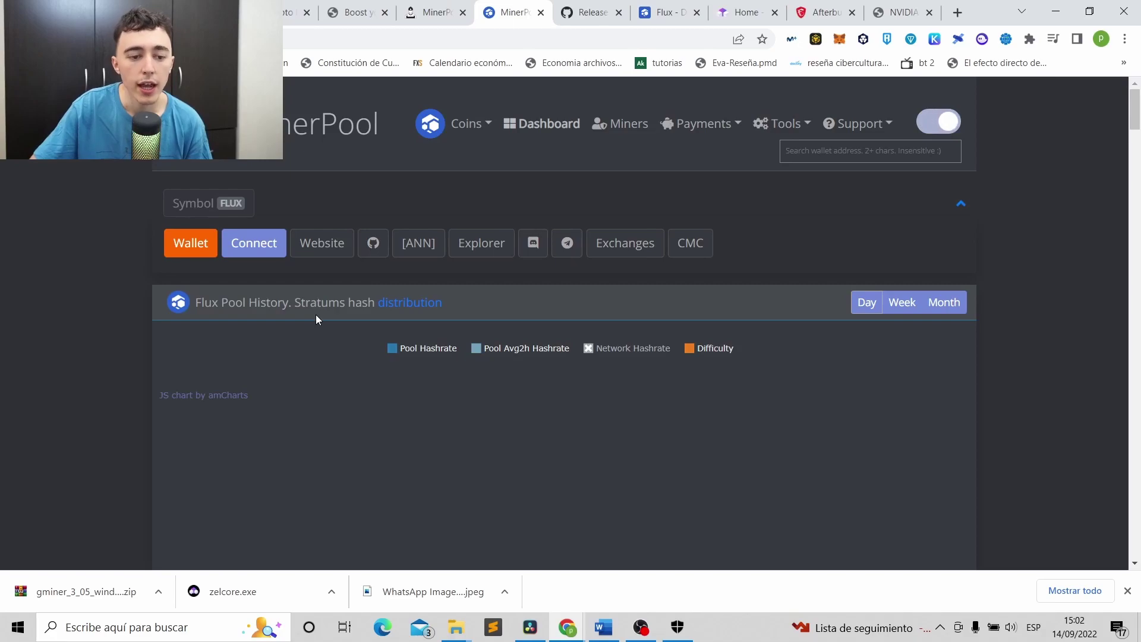
left_click(257, 249)
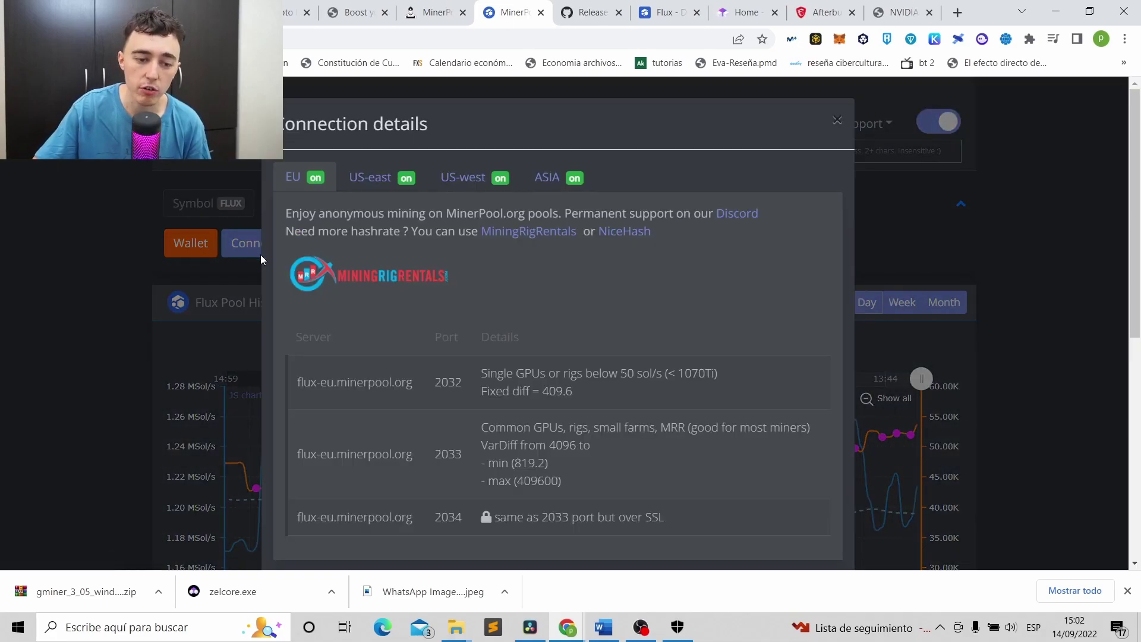
scroll(476, 273, "down", 5)
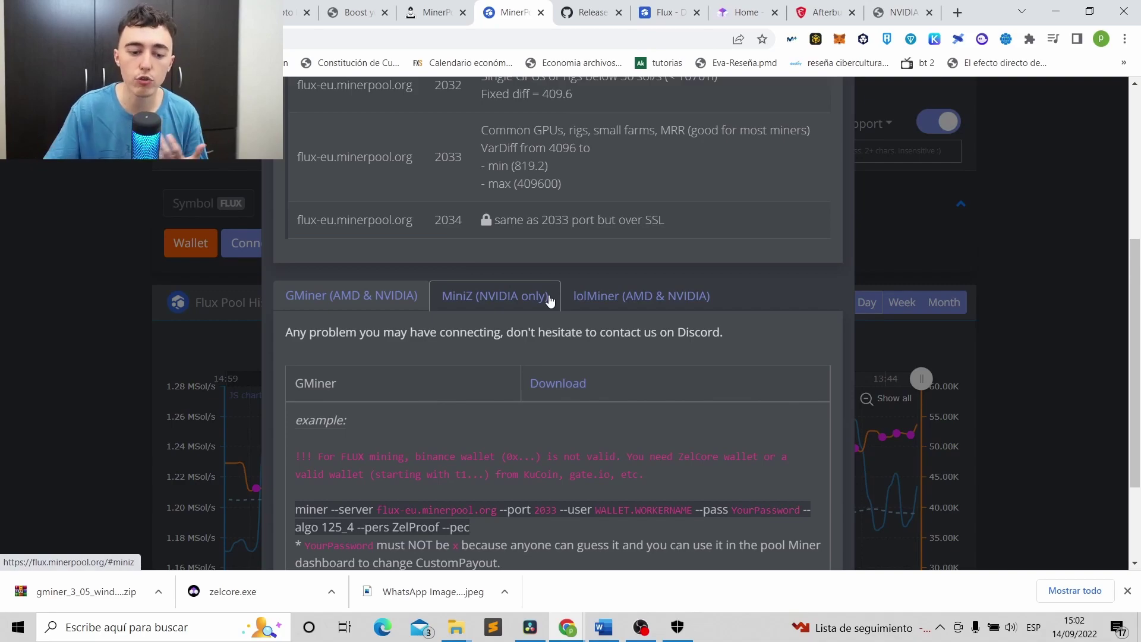
scroll(367, 332, "down", 1)
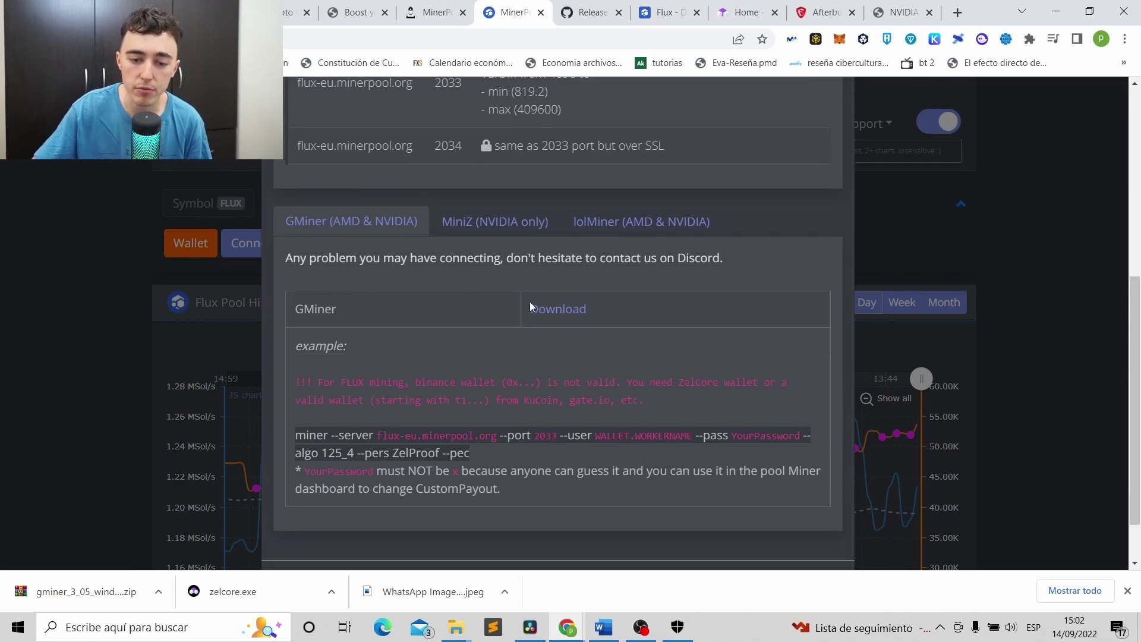
left_click(571, 315)
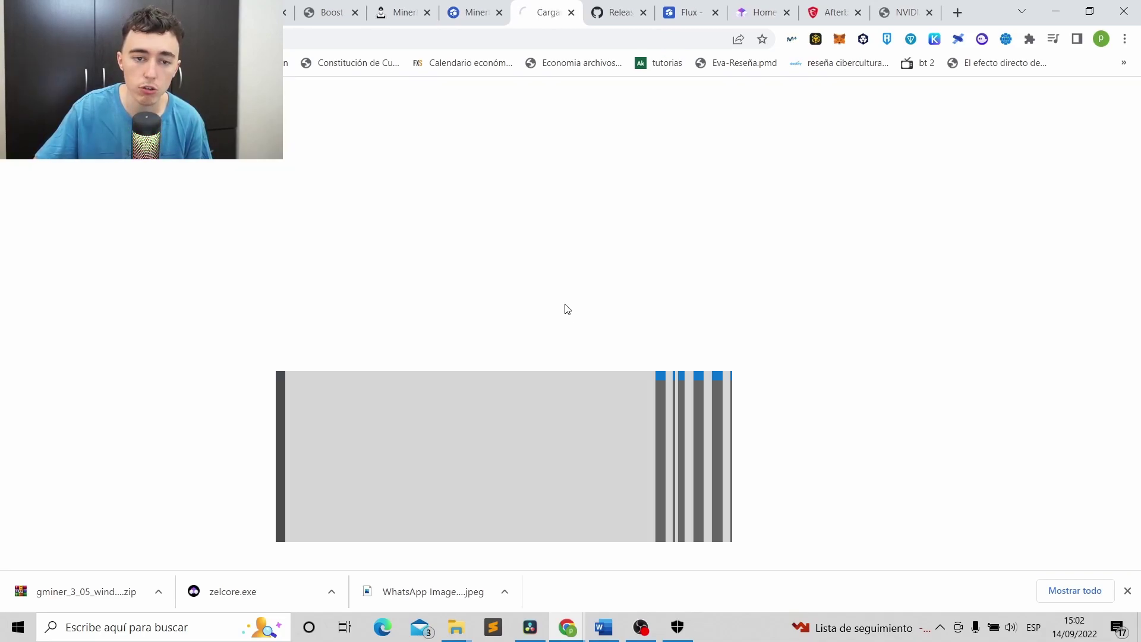
Scroll the Bitcointalk GMiner thread and follow its GitHub repository link.
scroll(304, 256, "down", 20)
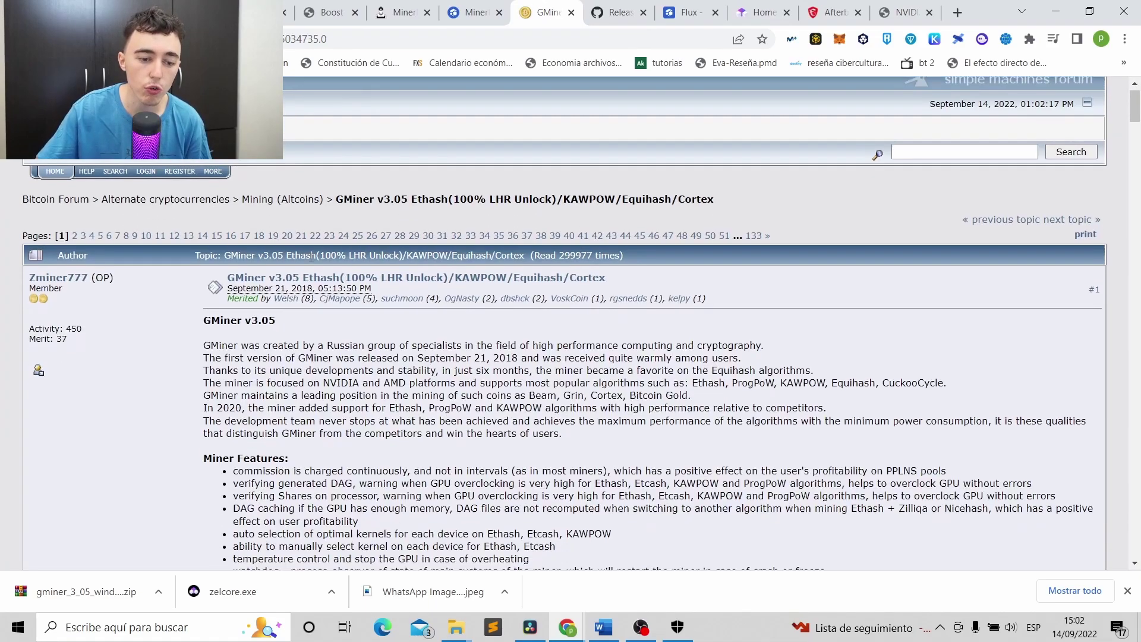
scroll(307, 236, "down", 15)
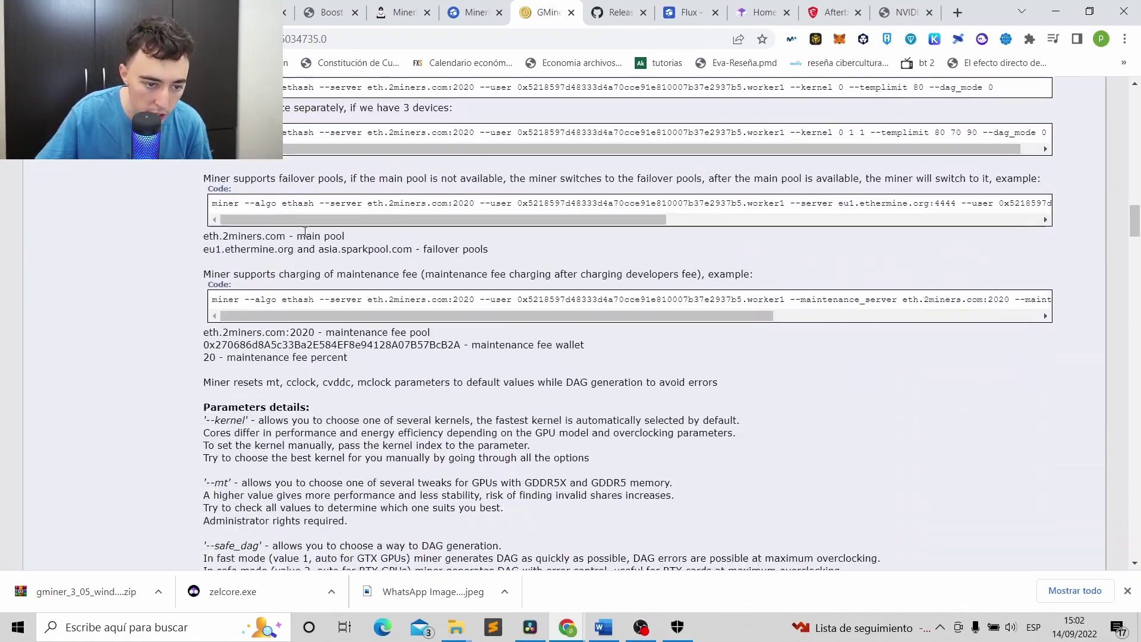
scroll(305, 230, "down", 5)
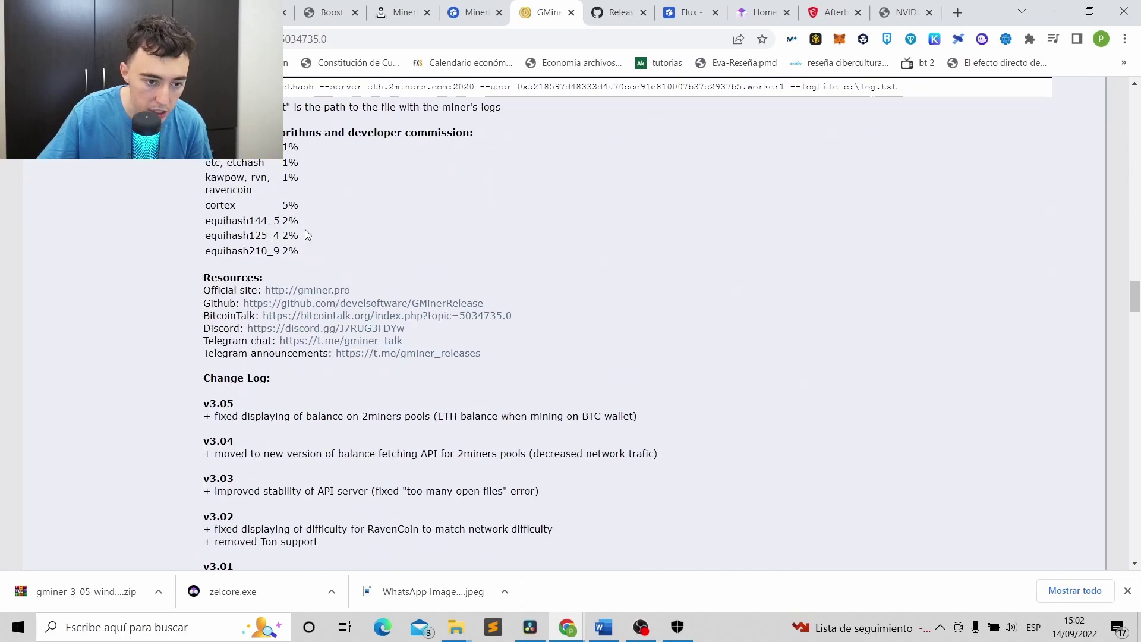
left_click(311, 305)
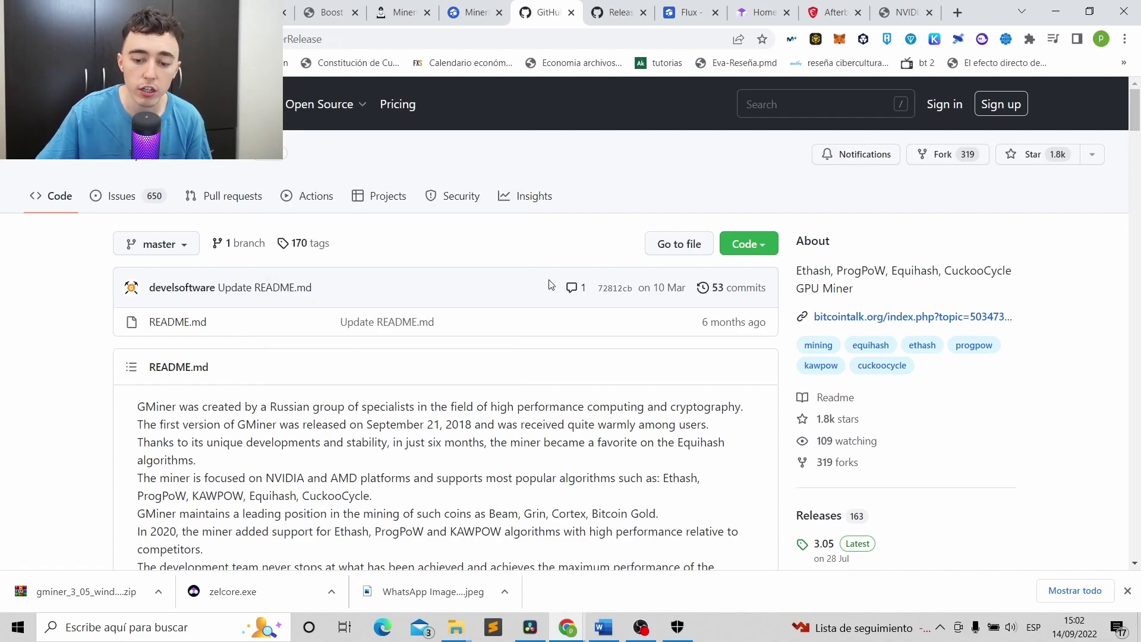
Open the GMiner 3.05 release assets, then minimize Chrome and select the desktop miner folder.
scroll(549, 285, "down", 1)
left_click(828, 479)
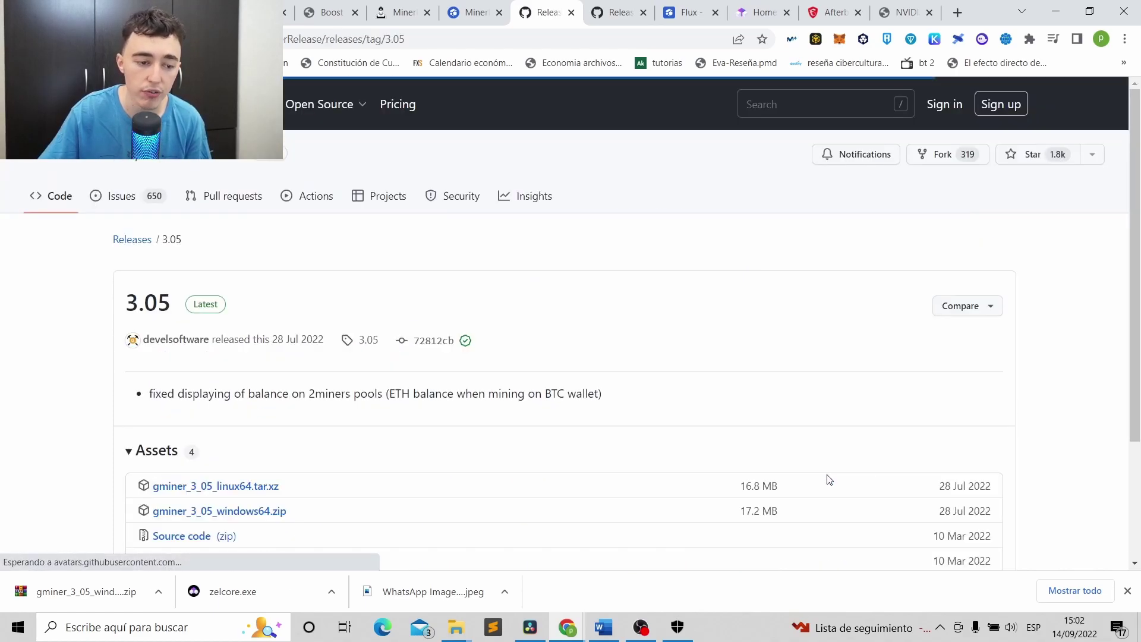
scroll(323, 336, "down", 2)
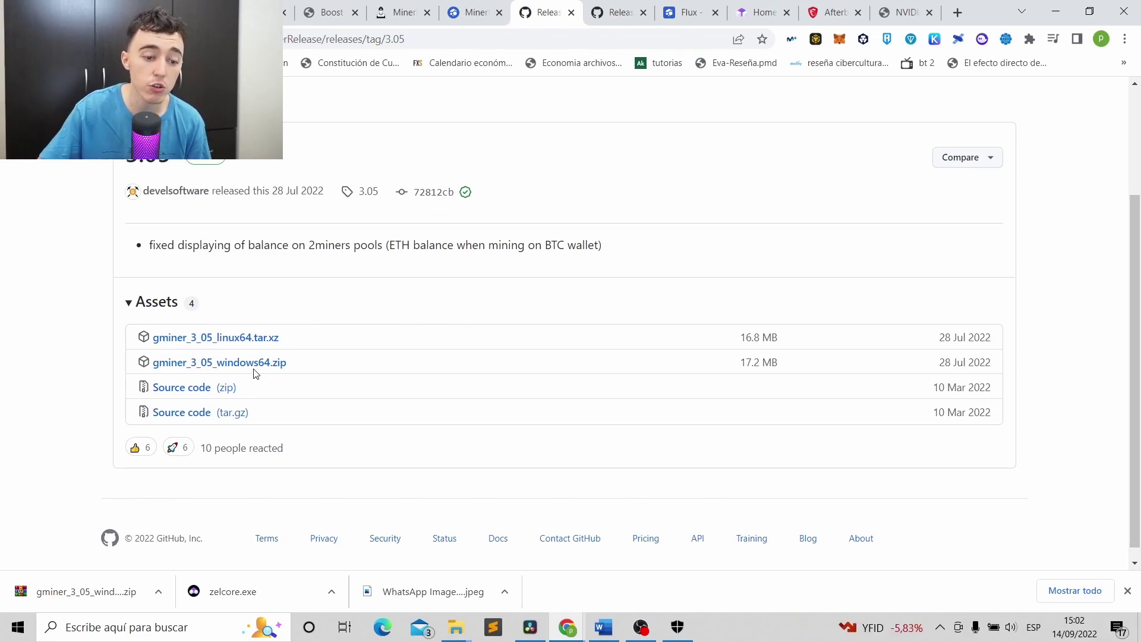
left_click(1058, 8)
left_click(891, 286)
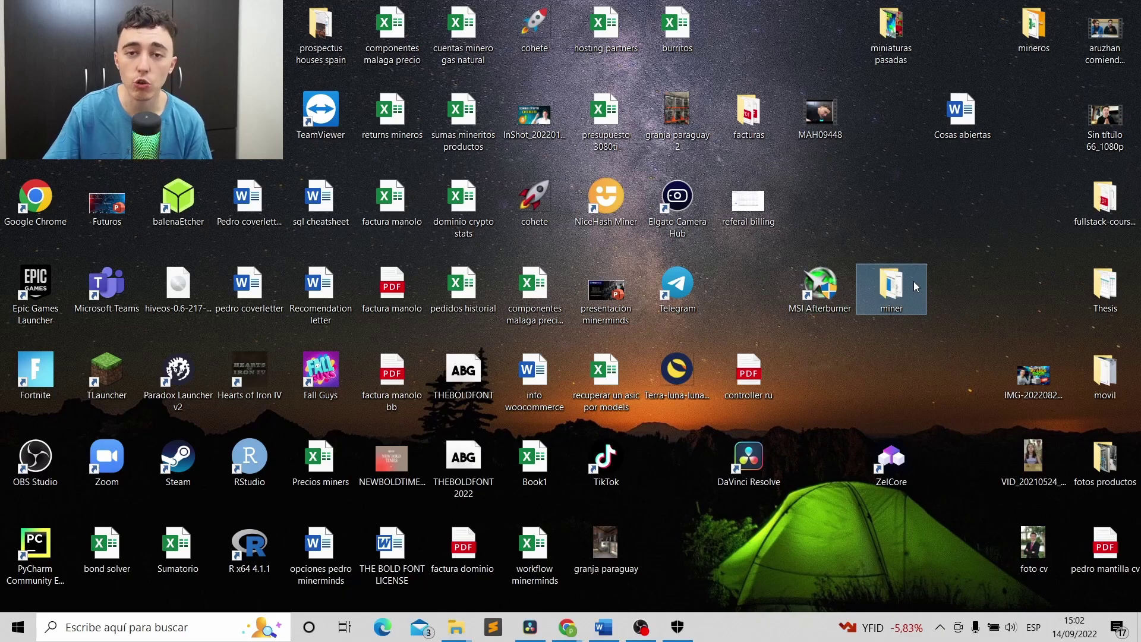
Open the desktop miner folder and select gminer_3_05_windows64.zip.
double_click(914, 280)
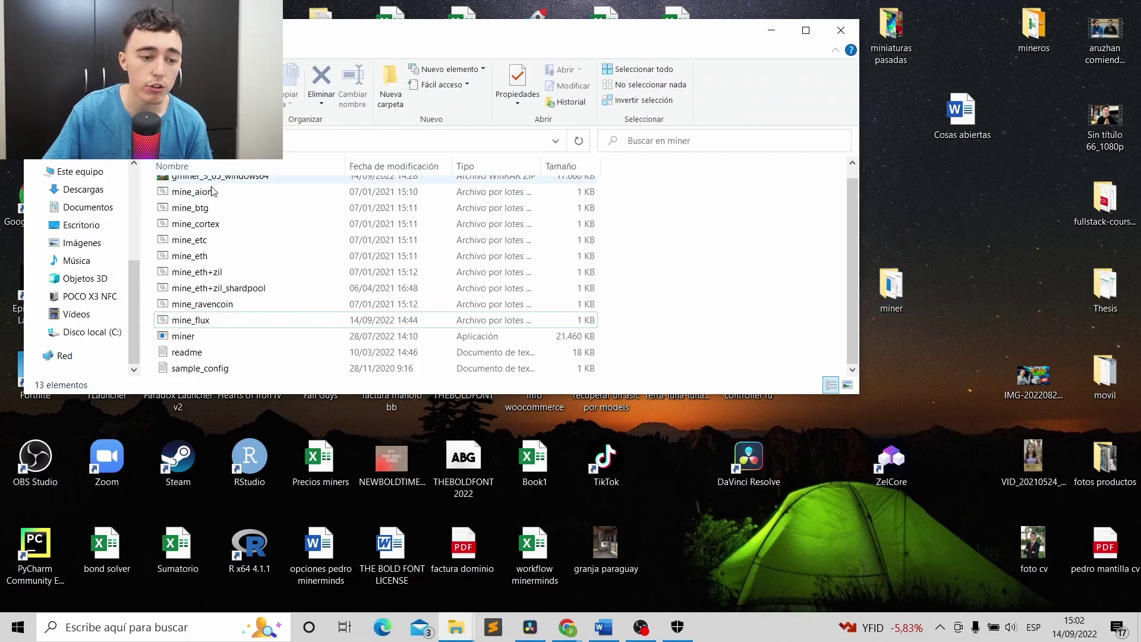
scroll(213, 190, "up", 1)
left_click(231, 188)
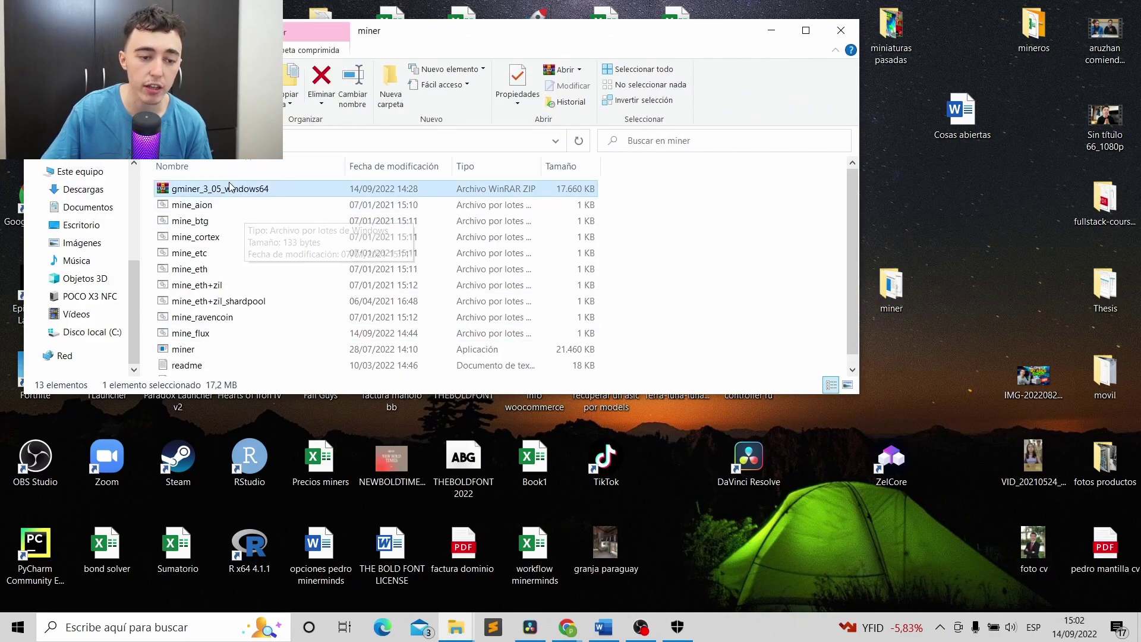
scroll(220, 196, "down", 1)
scroll(214, 179, "up", 1)
left_click(189, 190)
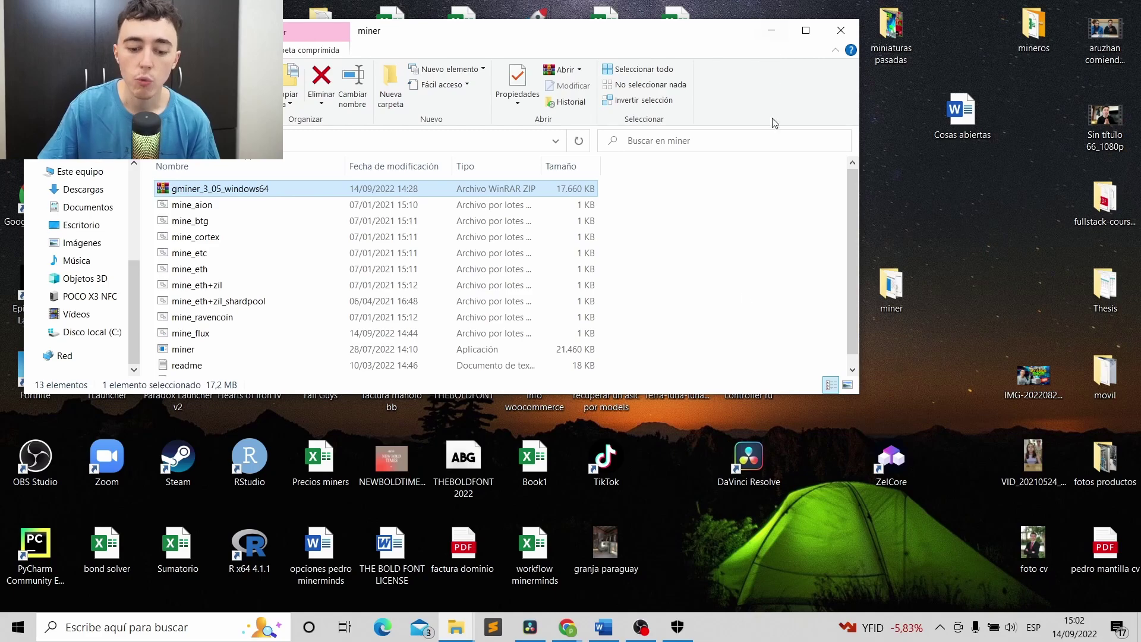
Extract the GMiner zip into the miner folder with Extraer aquí.
right_click(187, 194)
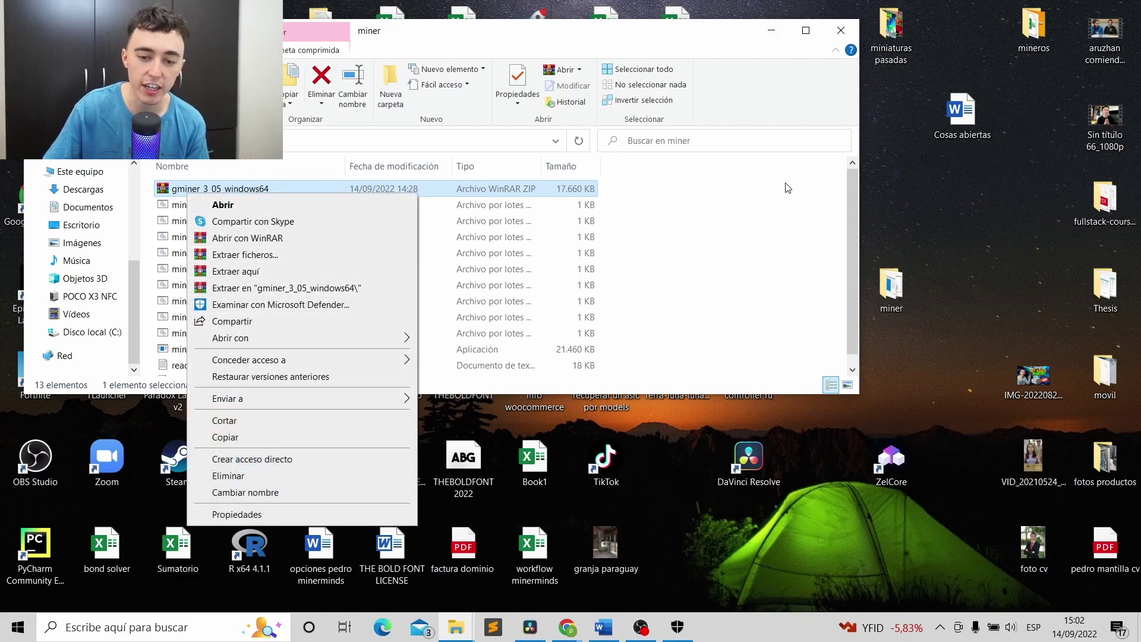
left_click(252, 274)
scroll(198, 367, "down", 1)
scroll(238, 267, "up", 1)
scroll(250, 237, "down", 1)
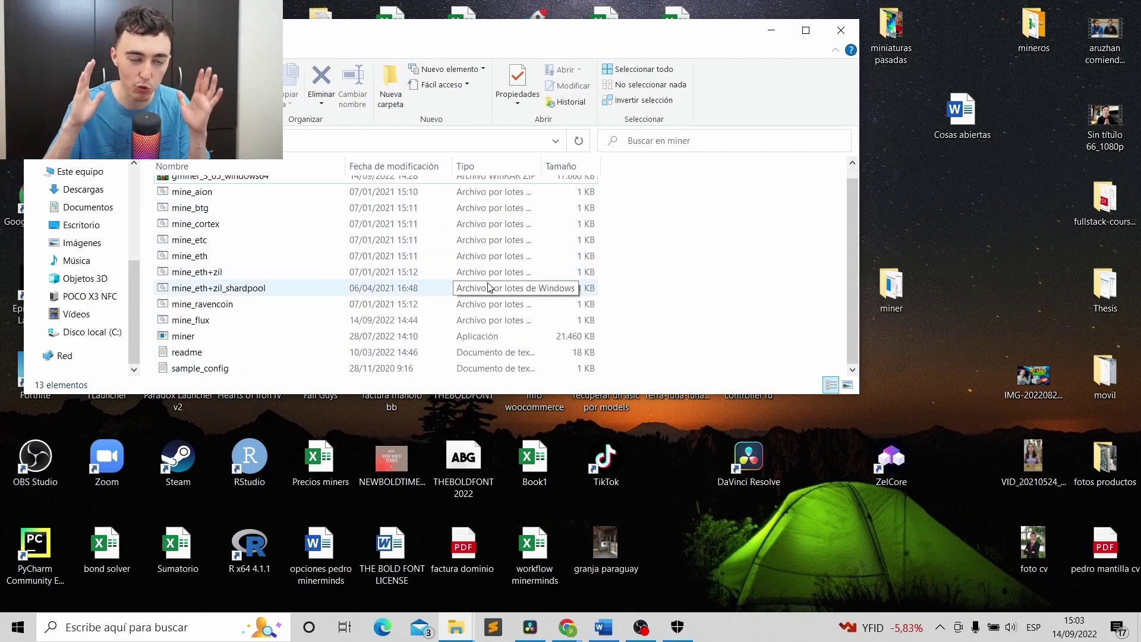
scroll(255, 231, "up", 1)
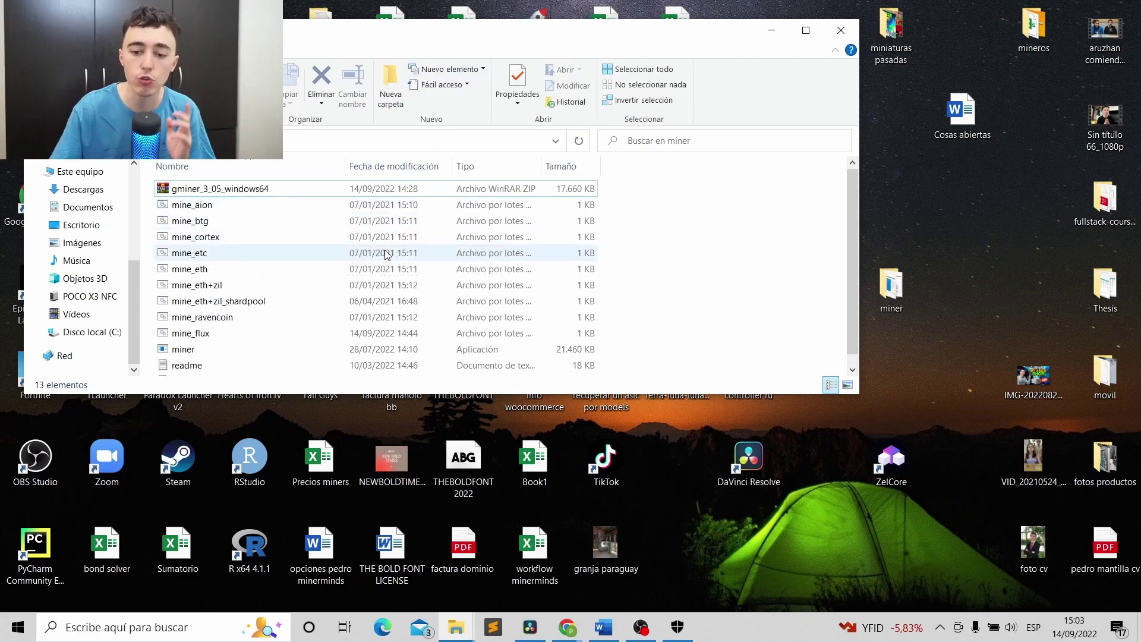
left_click(678, 628)
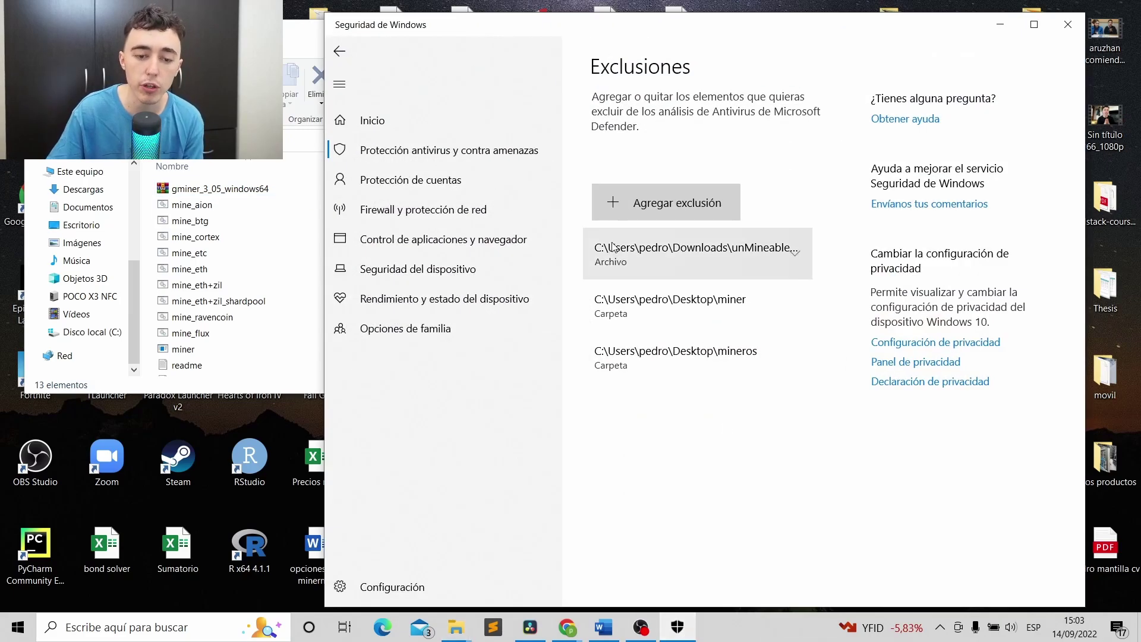
Add the desktop miner folder as an antivirus folder exclusion, then close Windows Security.
left_click(430, 157)
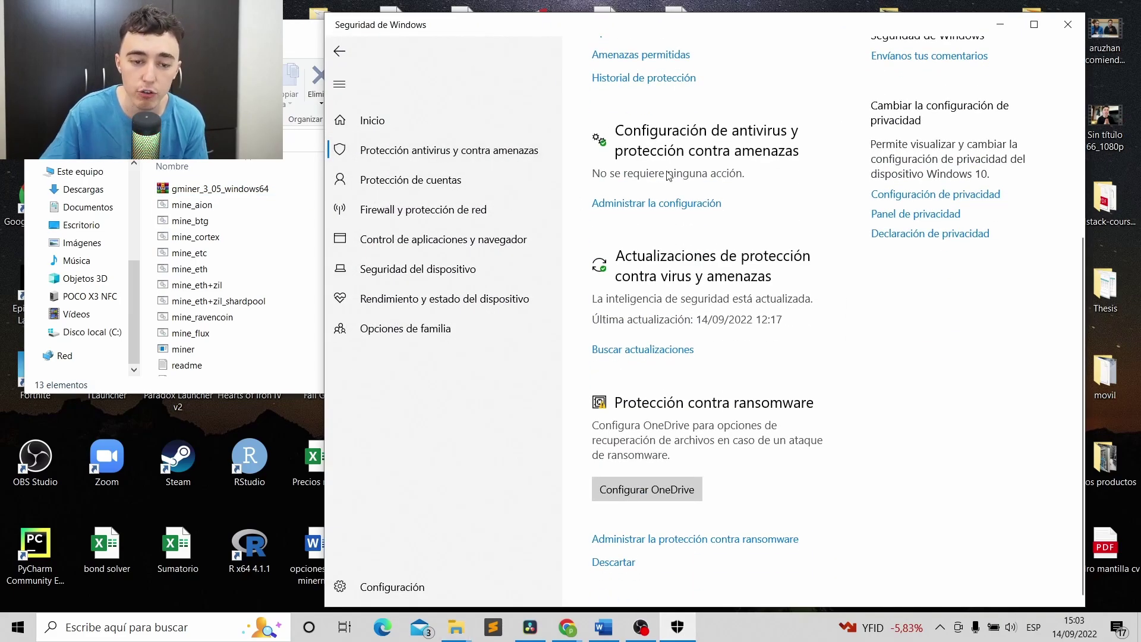
scroll(633, 147, "up", 5)
scroll(731, 272, "down", 5)
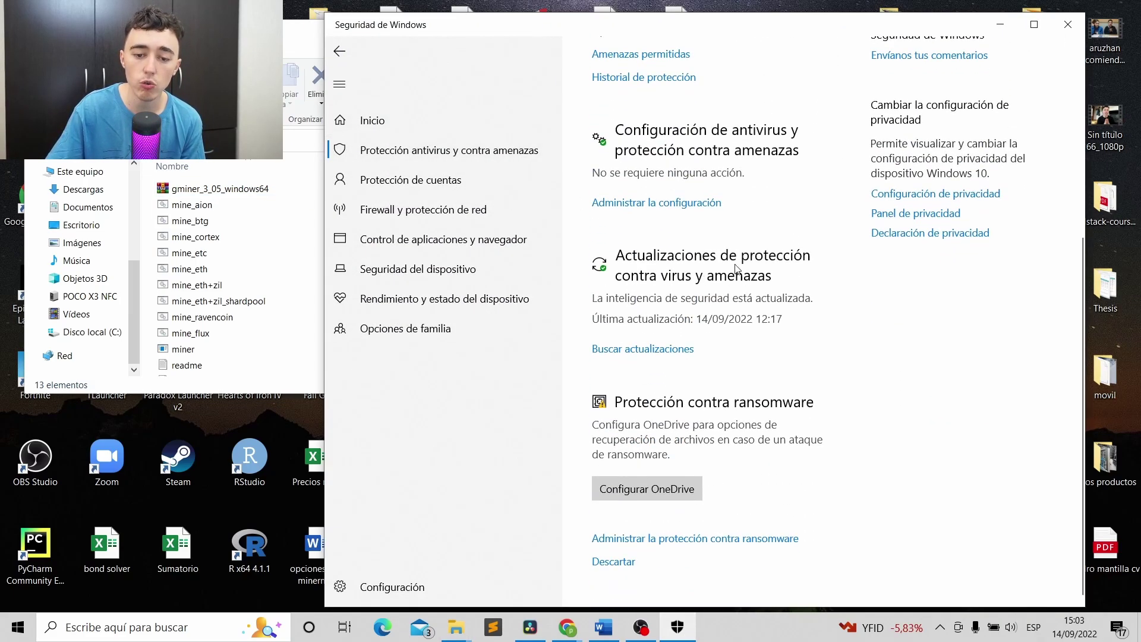
left_click(670, 204)
scroll(682, 246, "down", 15)
scroll(752, 249, "up", 7)
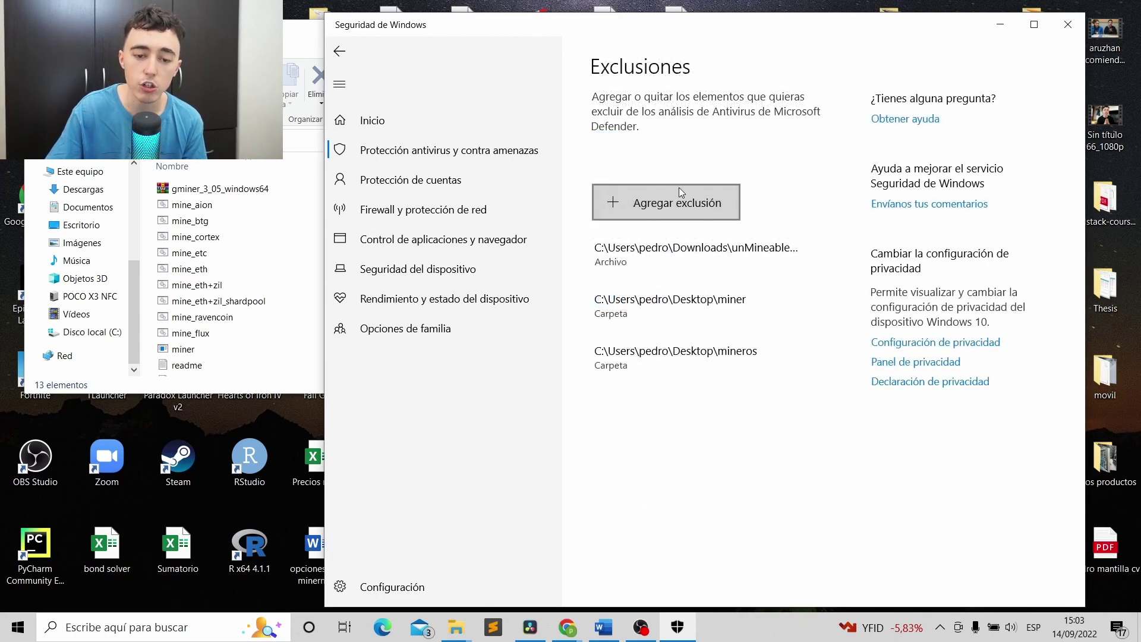
left_click(666, 199)
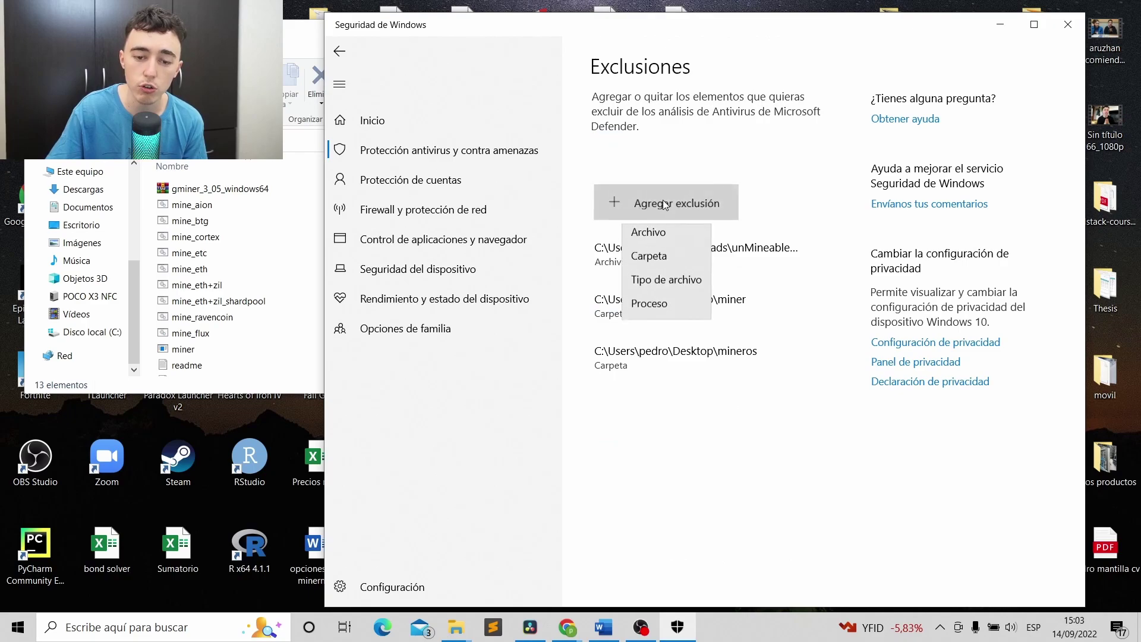
left_click(665, 268)
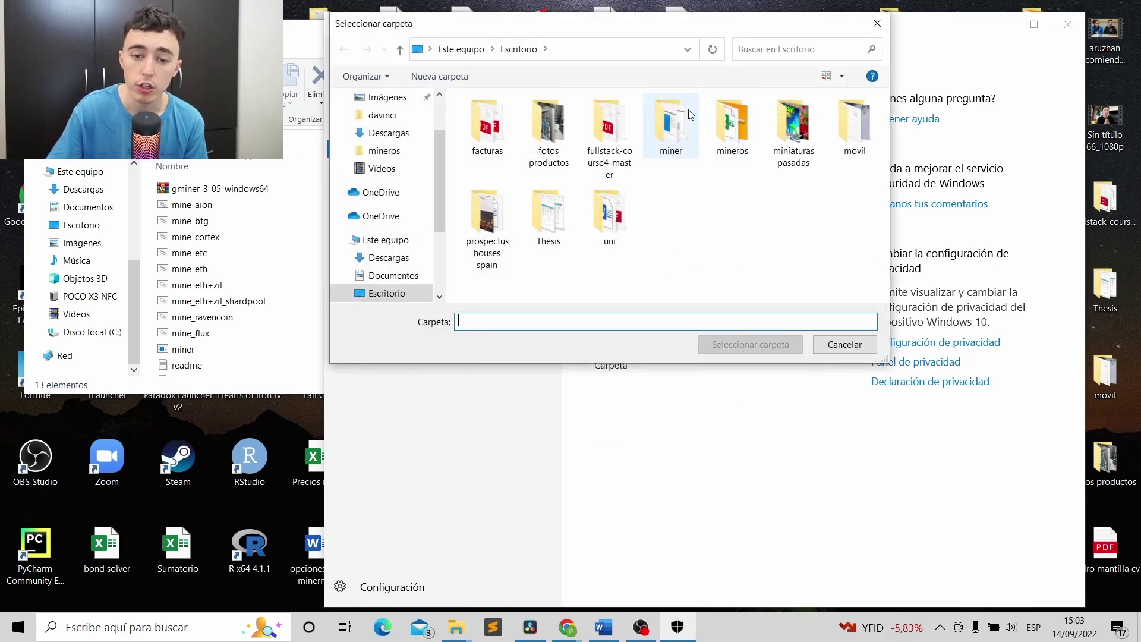
left_click(671, 126)
left_click(772, 346)
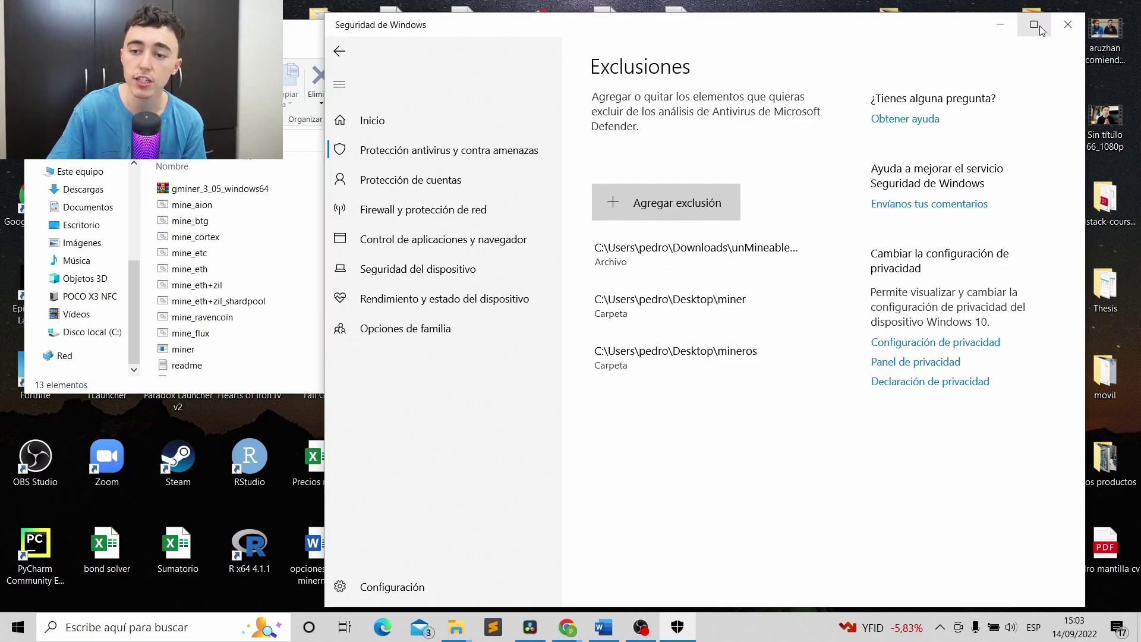
left_click(1057, 28)
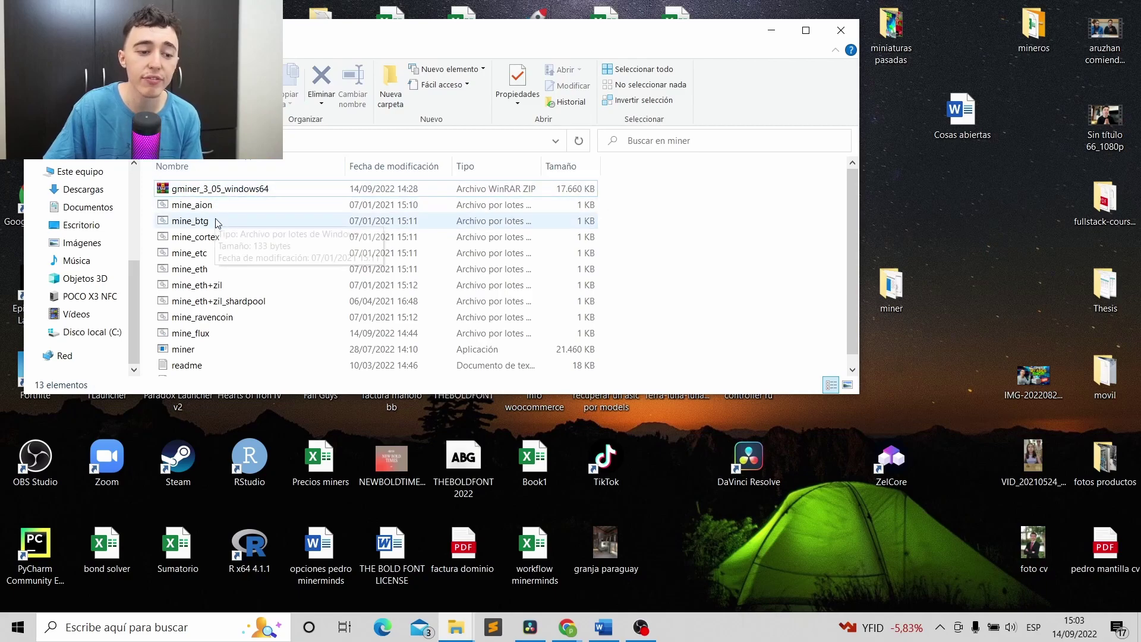
Open gminer_3_05_windows64.zip in WinRAR to check its contents, then close it.
scroll(232, 252, "down", 1)
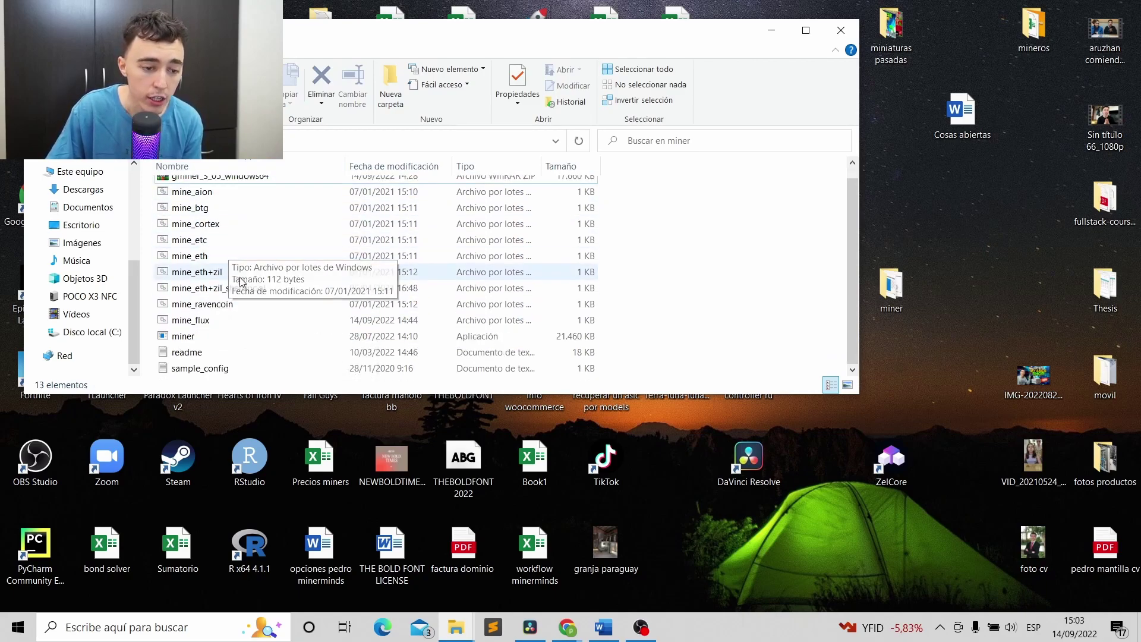
left_click(212, 321)
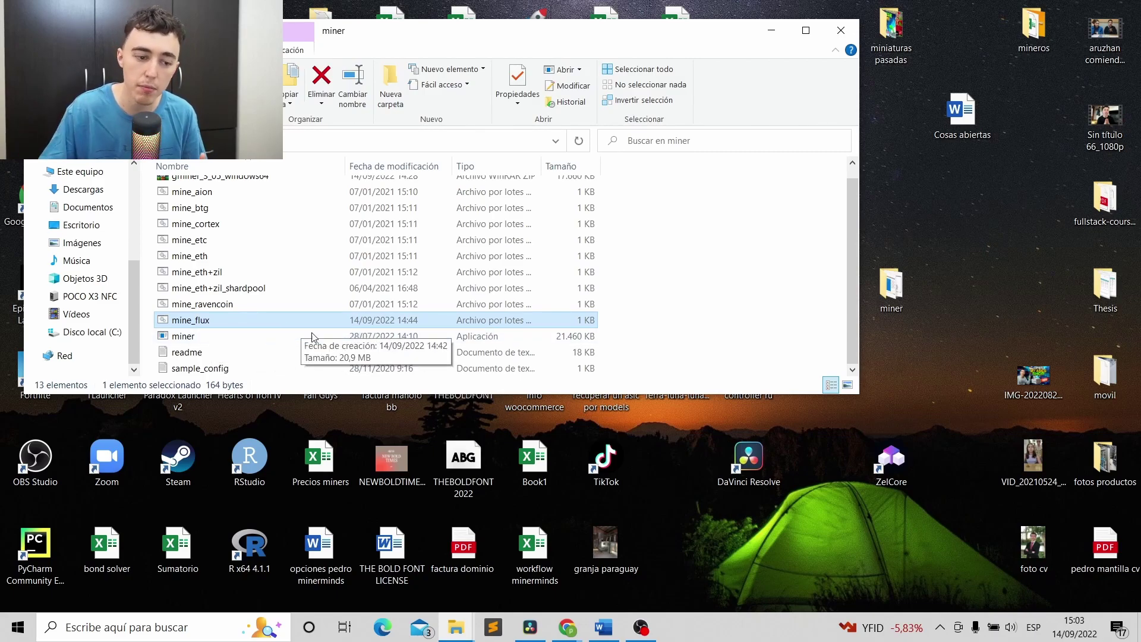
key("Home")
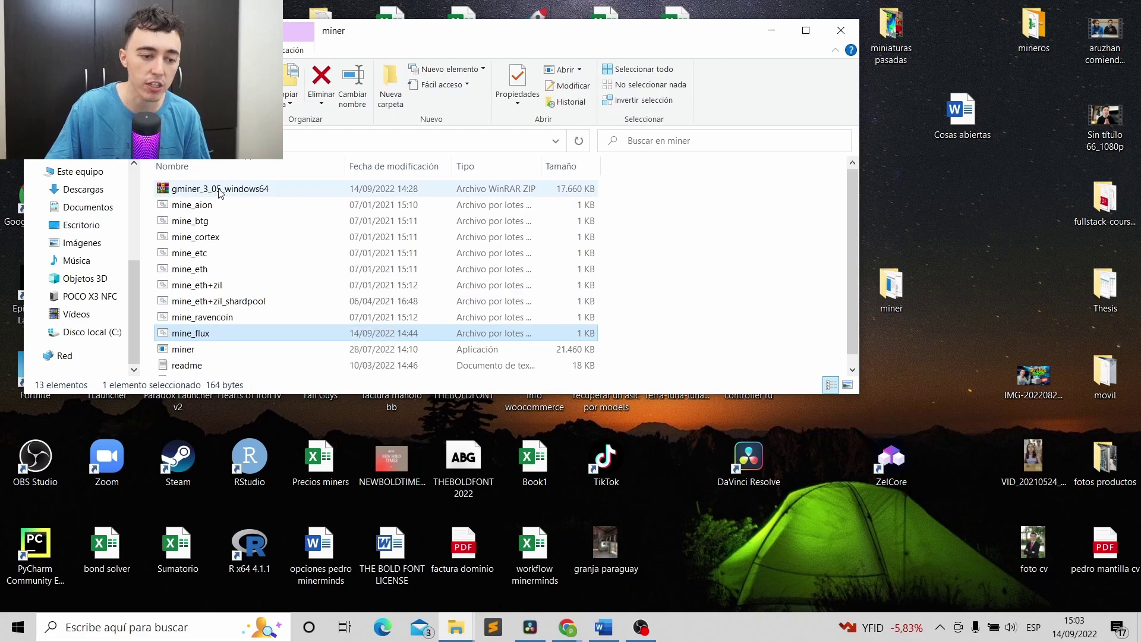
key("Return")
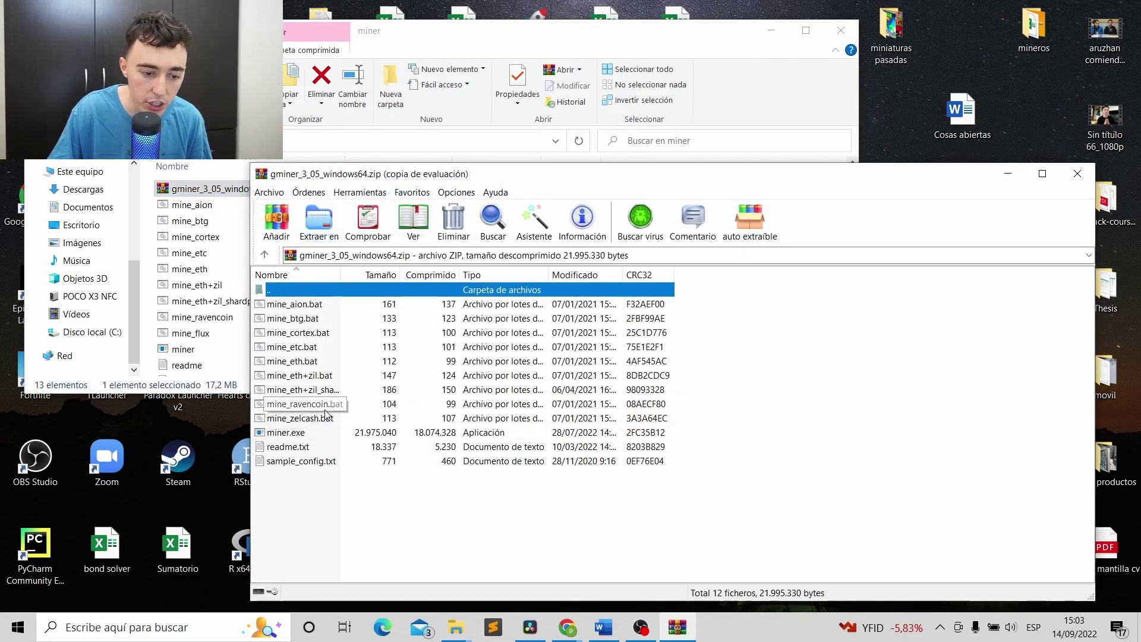
left_click(776, 331)
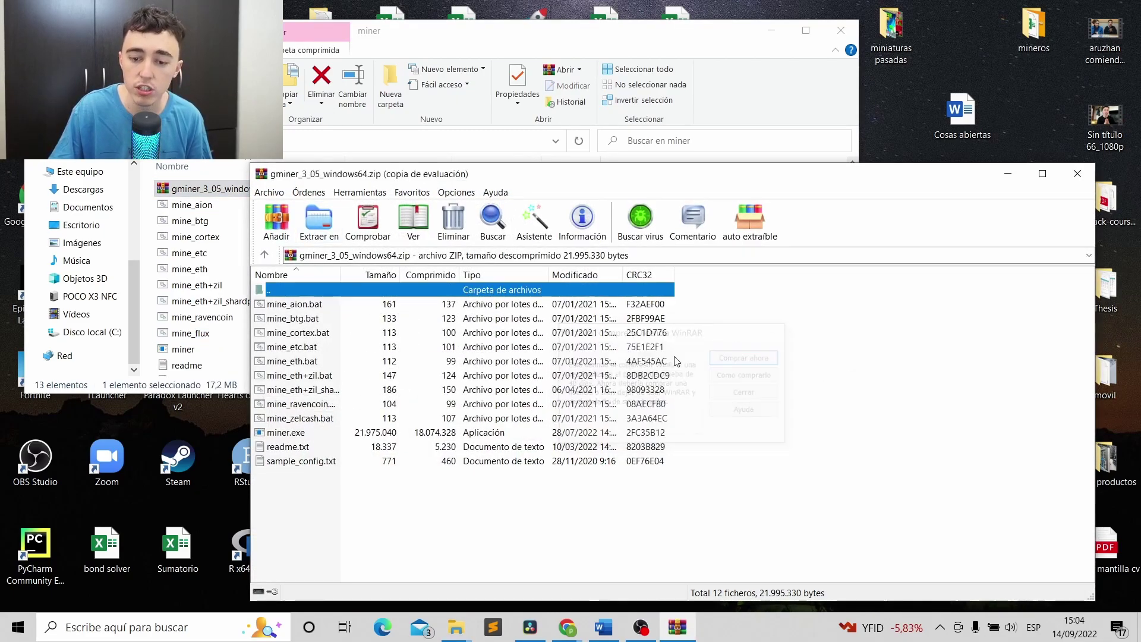
left_click(1077, 171)
Bring up the context menu for the mine_flux batch file.
scroll(256, 321, "down", 1)
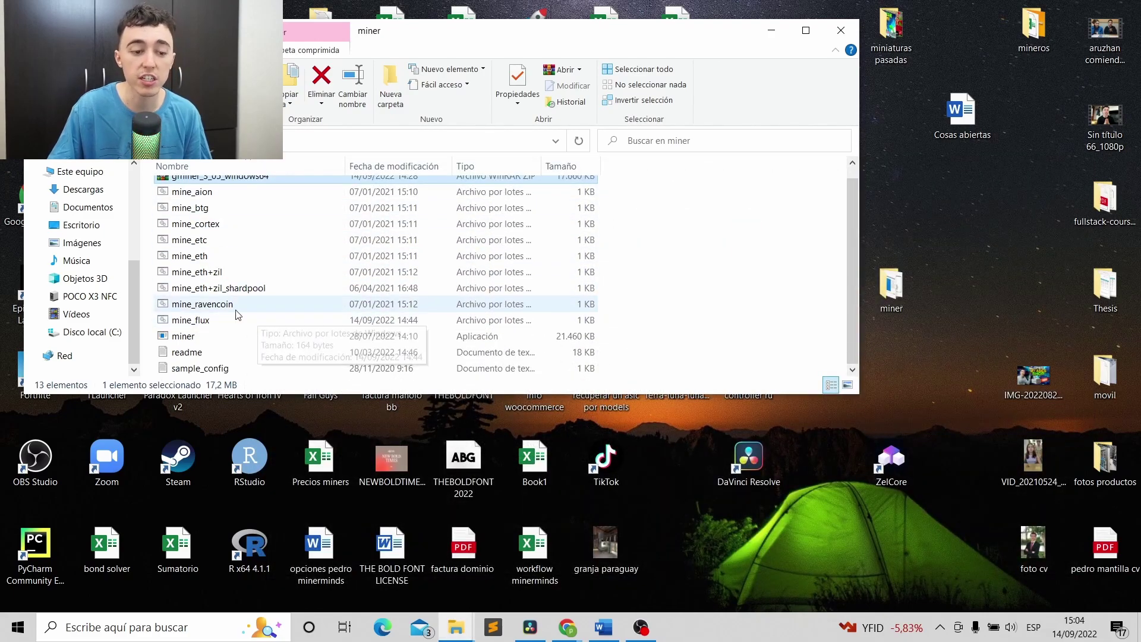
left_click(228, 323)
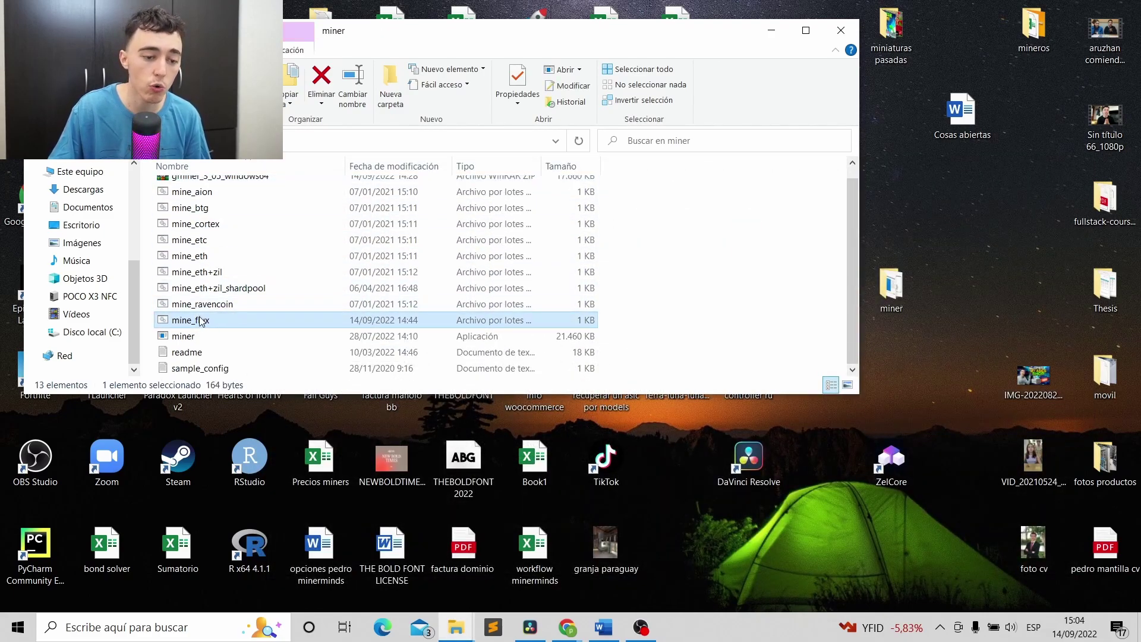
right_click(201, 316)
Open mine_flux in Notepad to read its flux-eu.minerpool.org port 2032 command, then return to Chrome.
left_click(244, 274)
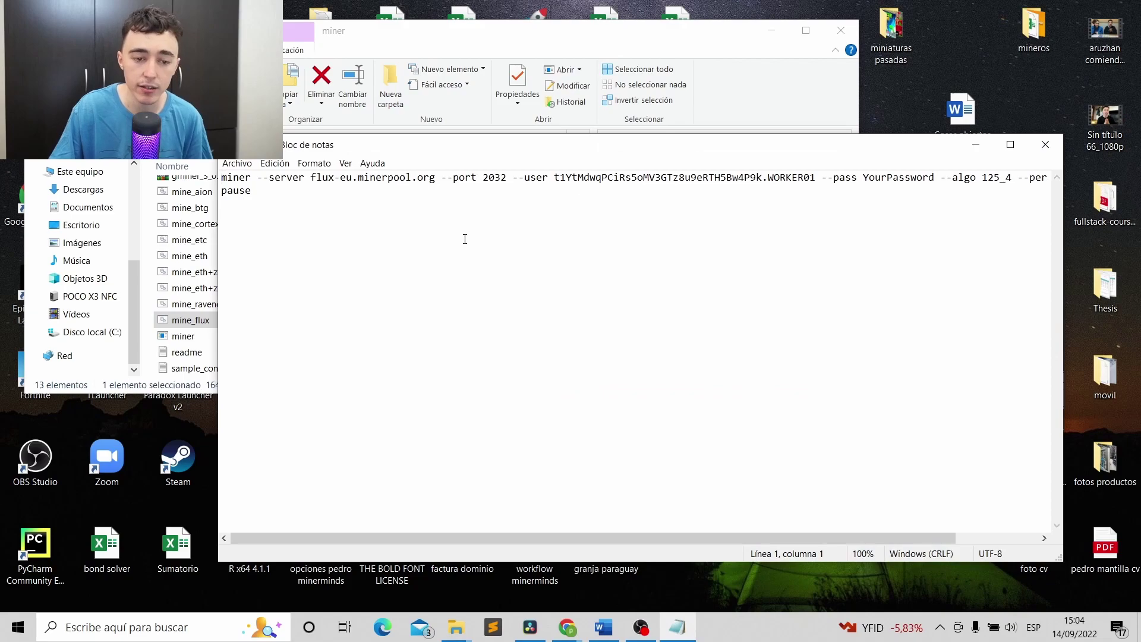
left_click_drag(226, 177, 1082, 179)
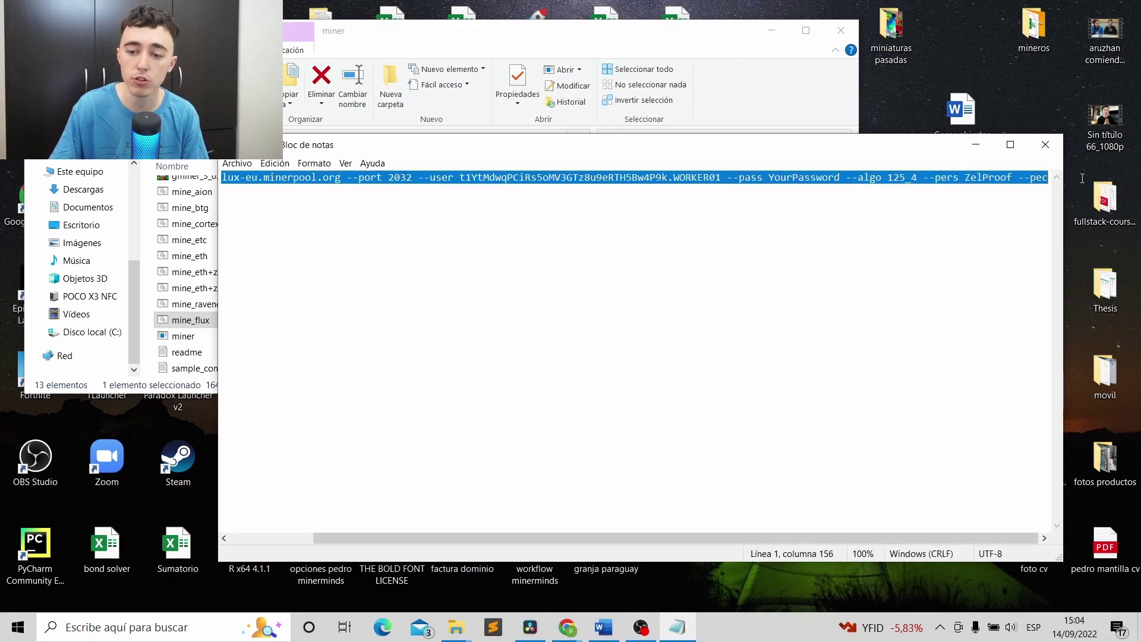
left_click(324, 187)
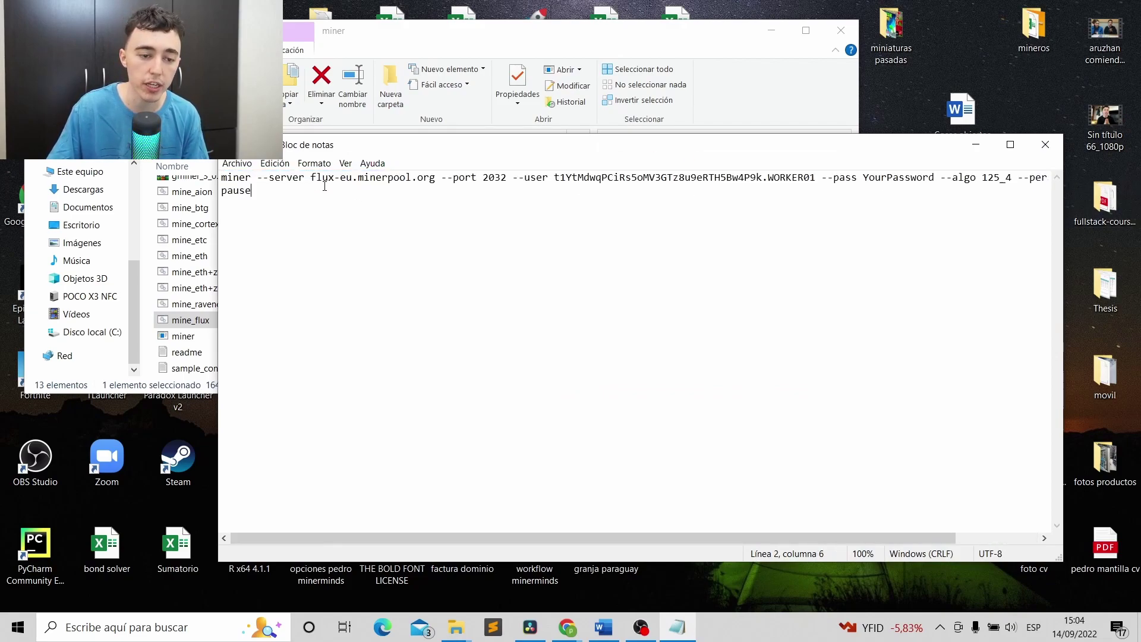
left_click(566, 627)
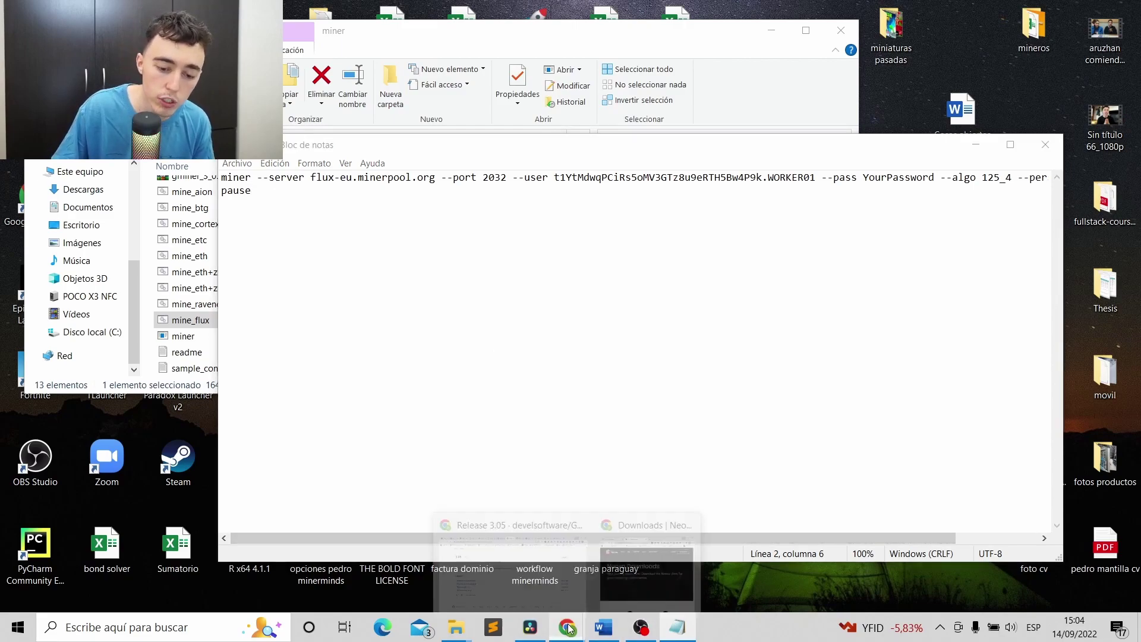
left_click(515, 549)
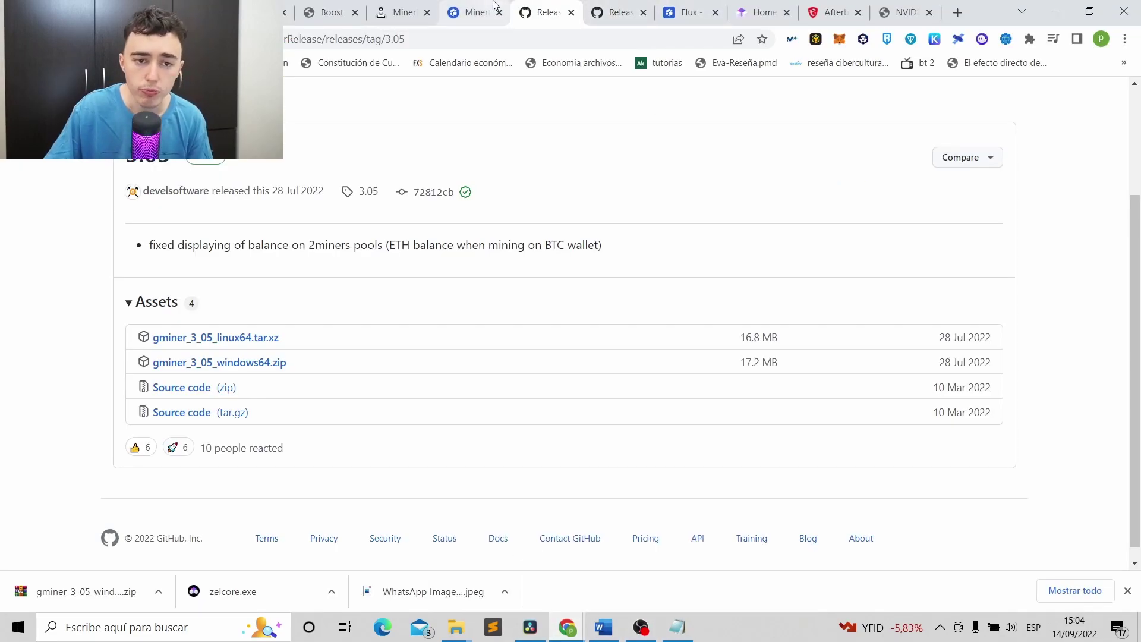
Select the GMiner example command in MinerPool's FLUX connection details, then bring mine_flux forward.
left_click(404, 11)
key("ctrl+Tab")
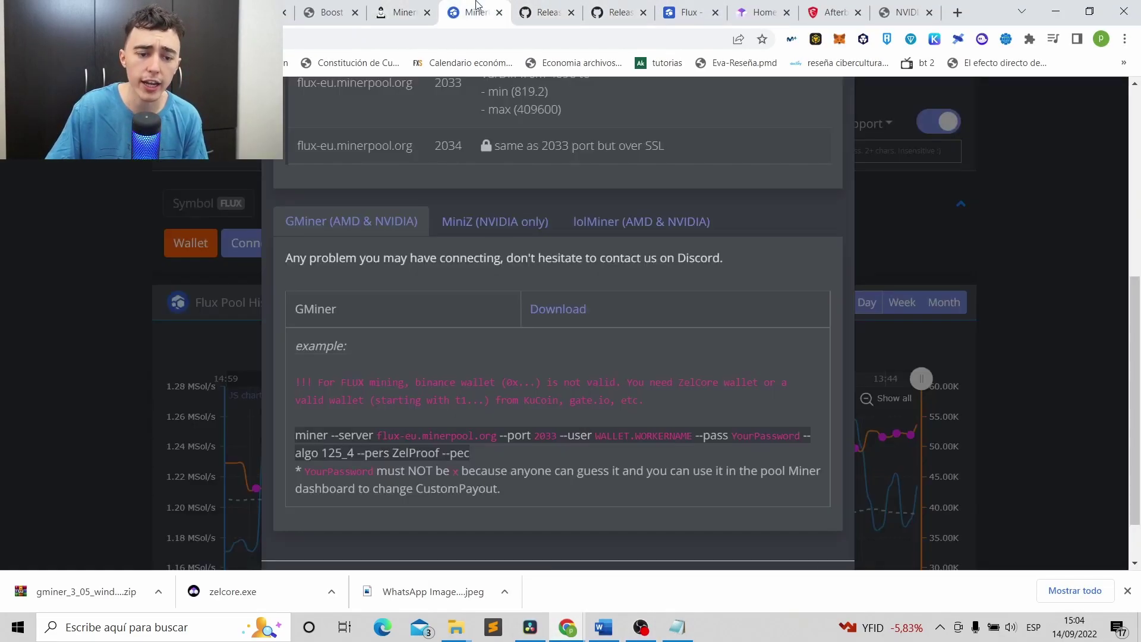
scroll(440, 267, "up", 6)
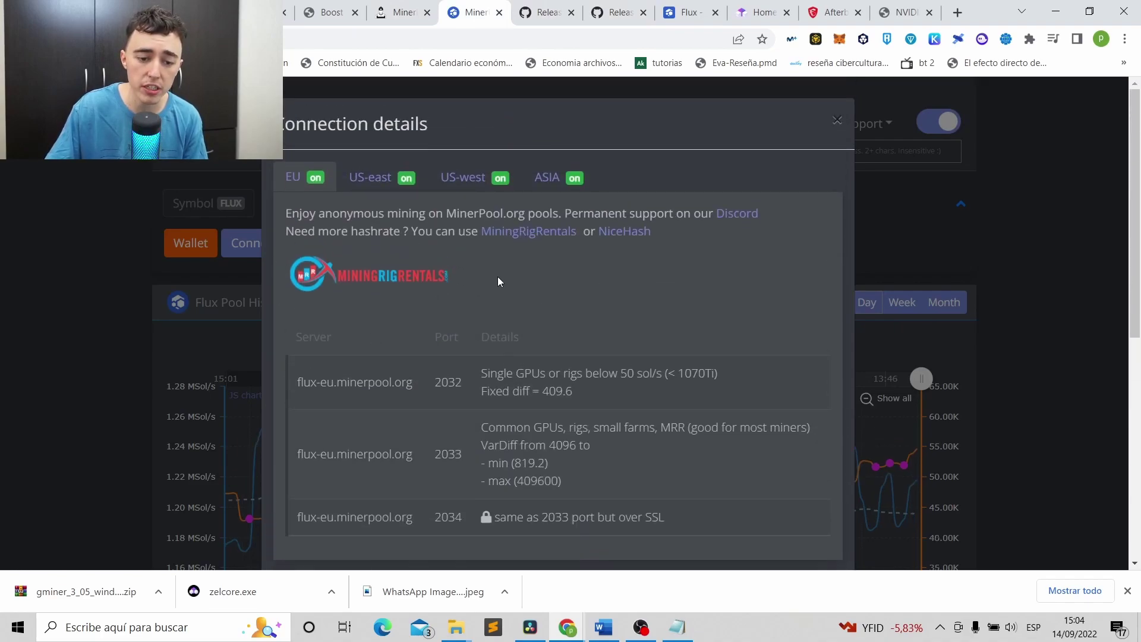
scroll(470, 274, "down", 4)
scroll(501, 229, "up", 3)
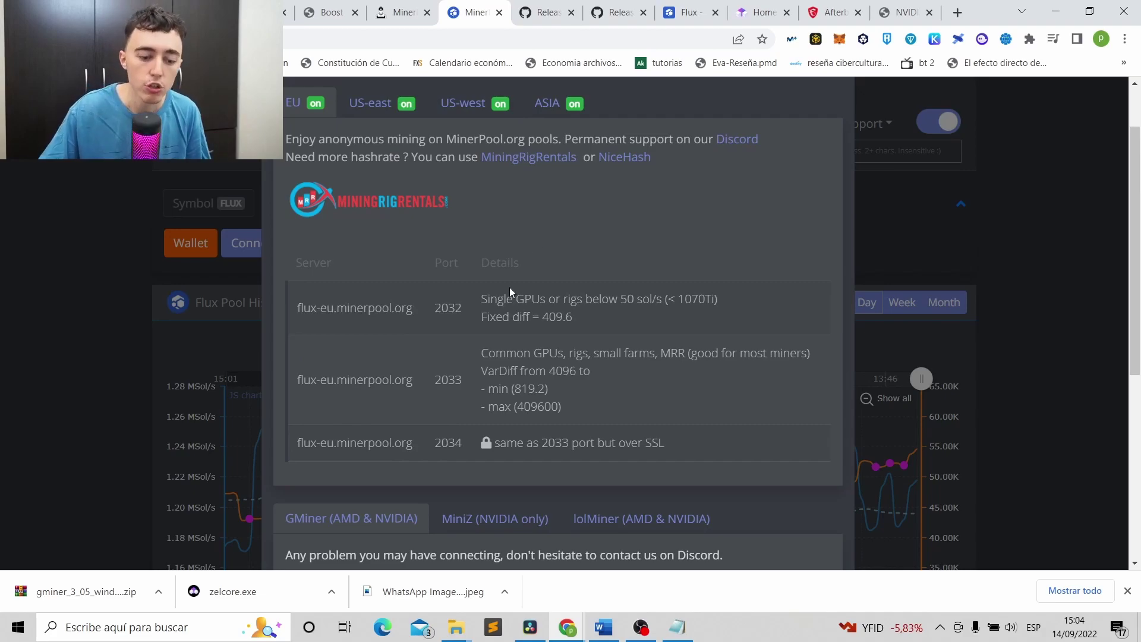
scroll(509, 284, "down", 6)
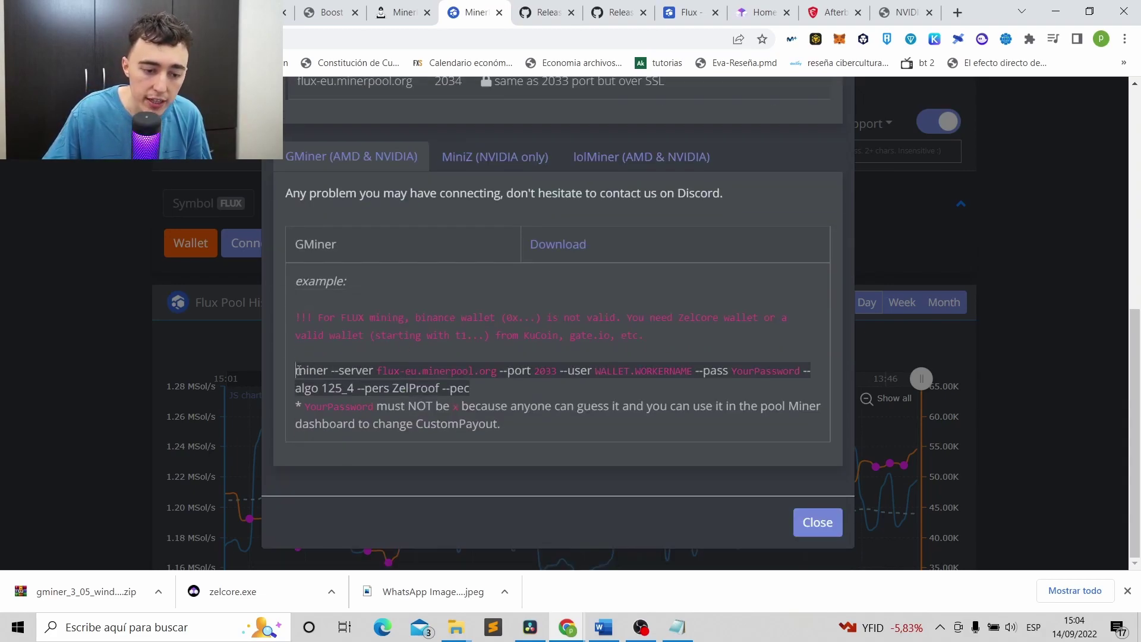
left_click_drag(297, 370, 514, 383)
key("ctrl+c")
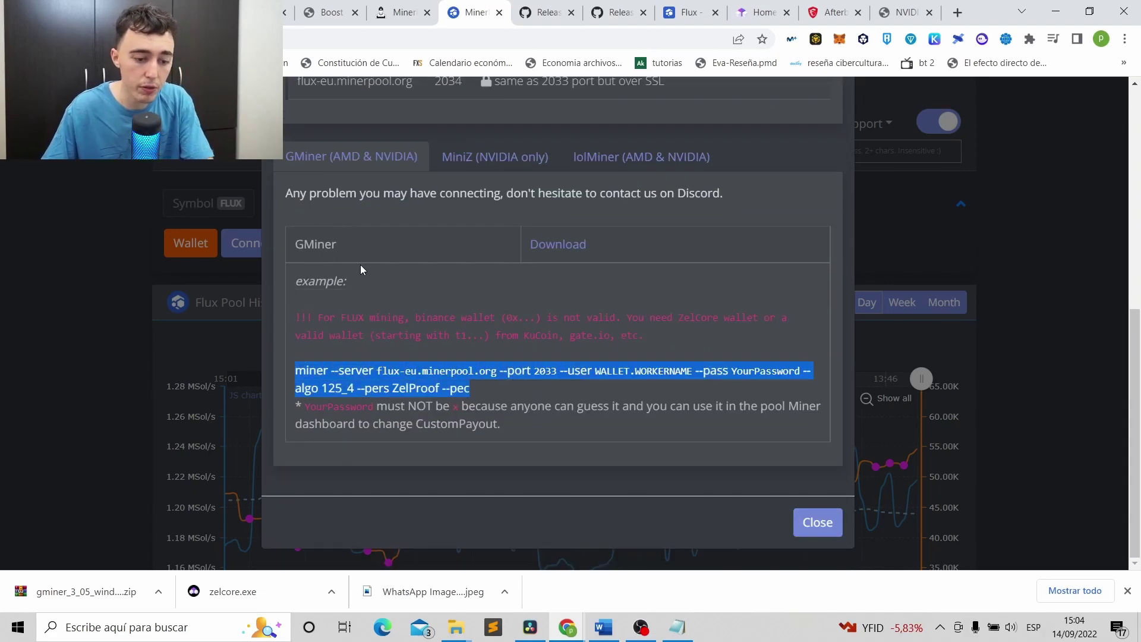
left_click(678, 626)
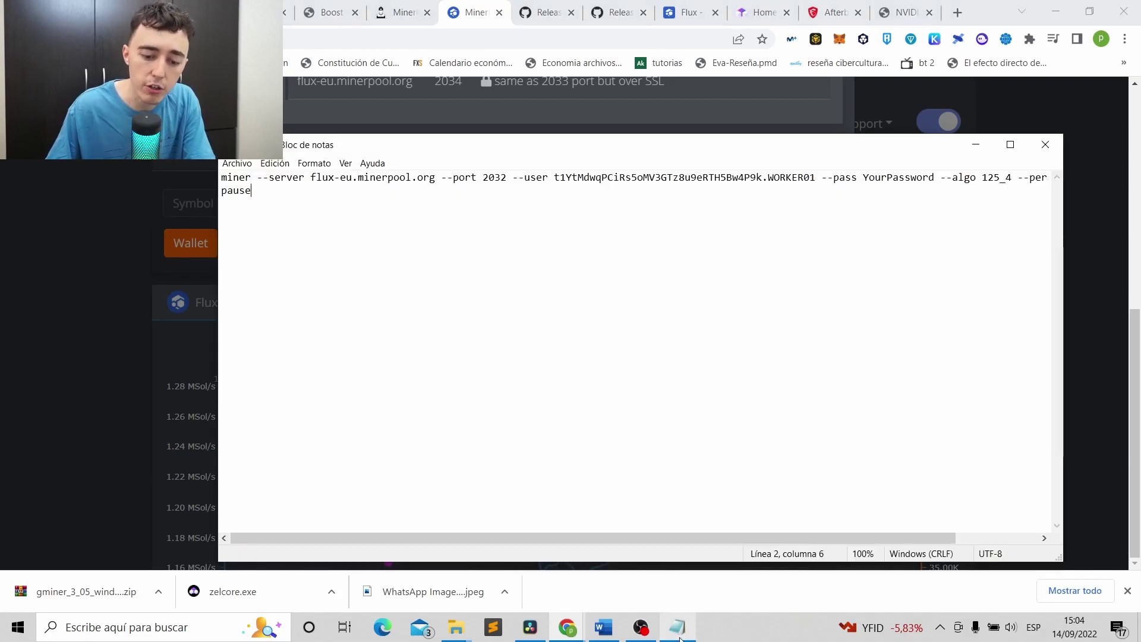
Replace the old first command line with the pasted GMiner example.
left_click_drag(222, 178, 1101, 167)
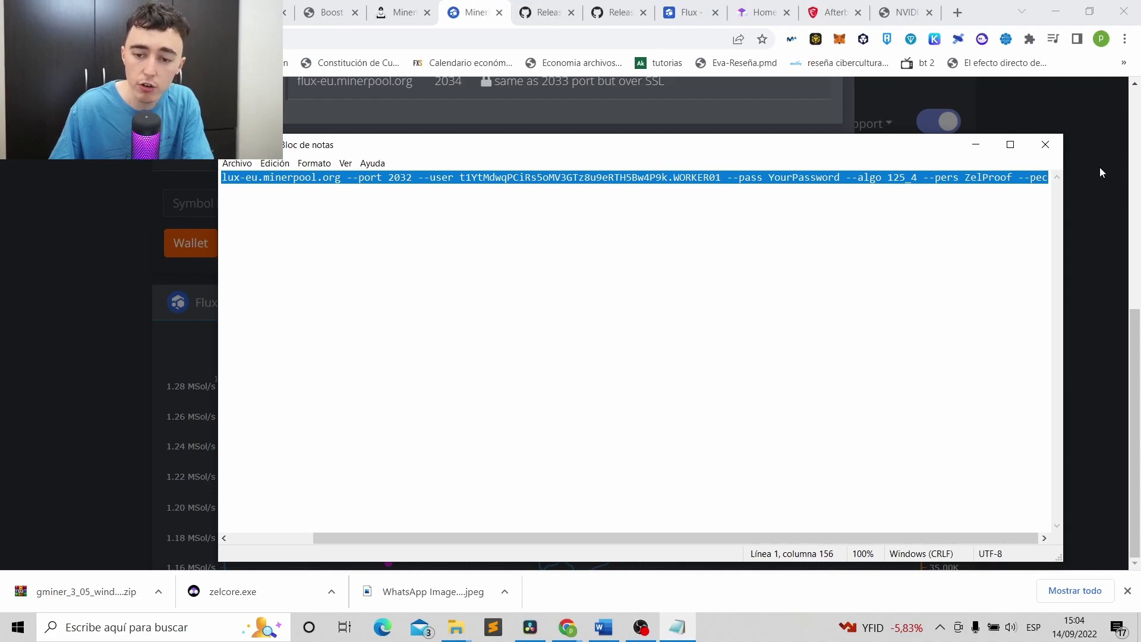
key("ctrl+v")
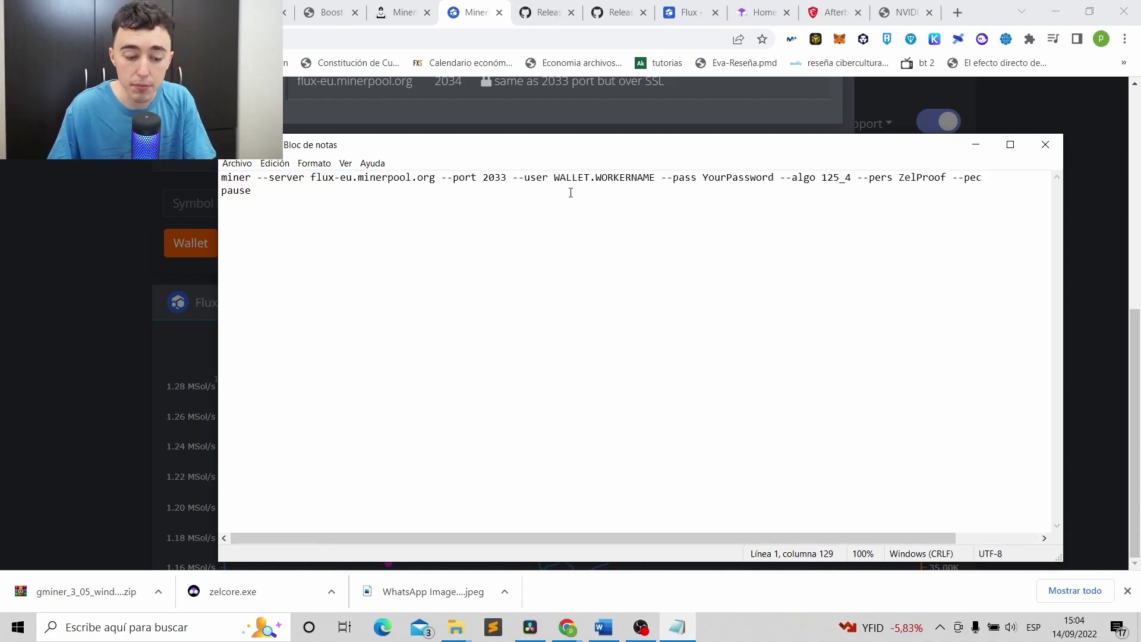
left_click(512, 201)
key("Up")
key("Left")
key("Left")
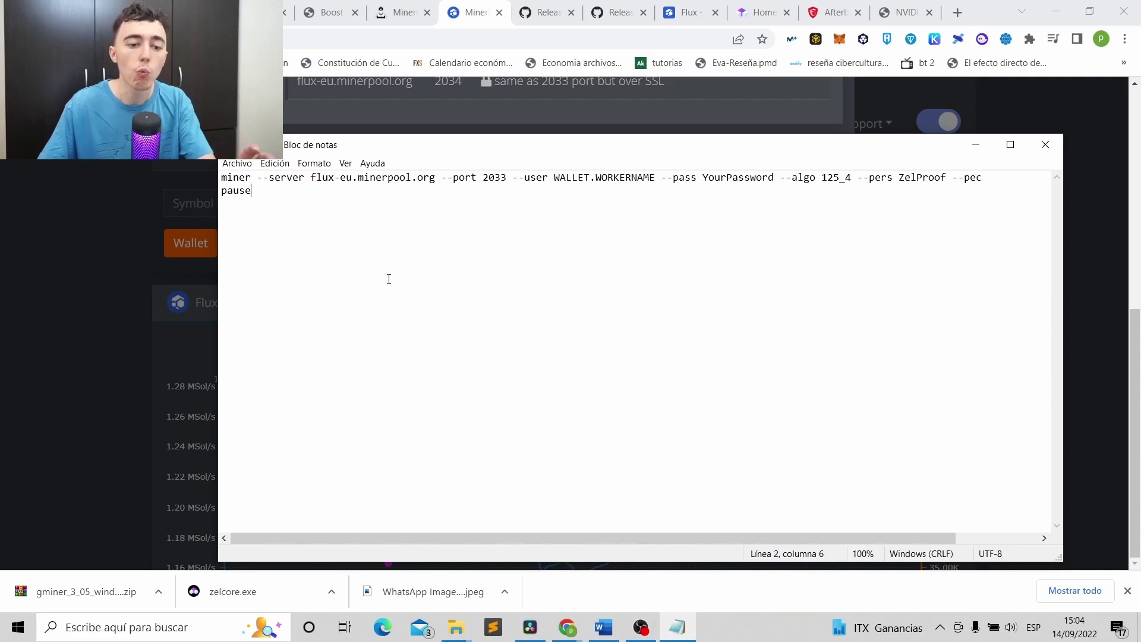
Replace the WALLET placeholder with the copied KuCoin FLUX deposit address.
left_click(588, 179)
left_click_drag(552, 177, 588, 173)
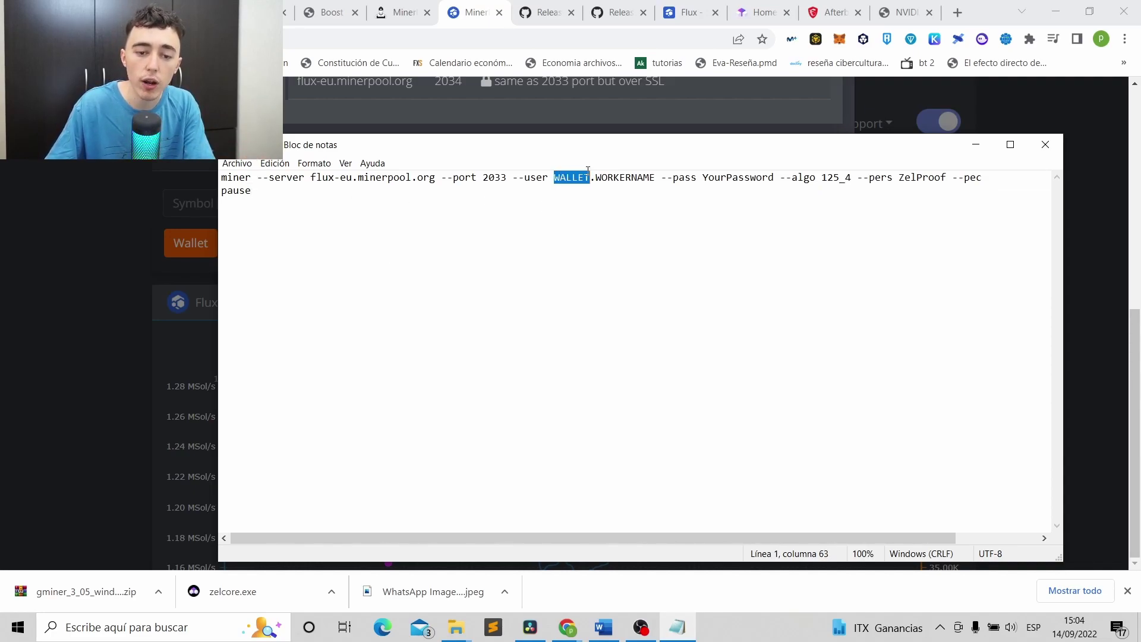
left_click(267, 12)
left_click(663, 299)
left_click(678, 627)
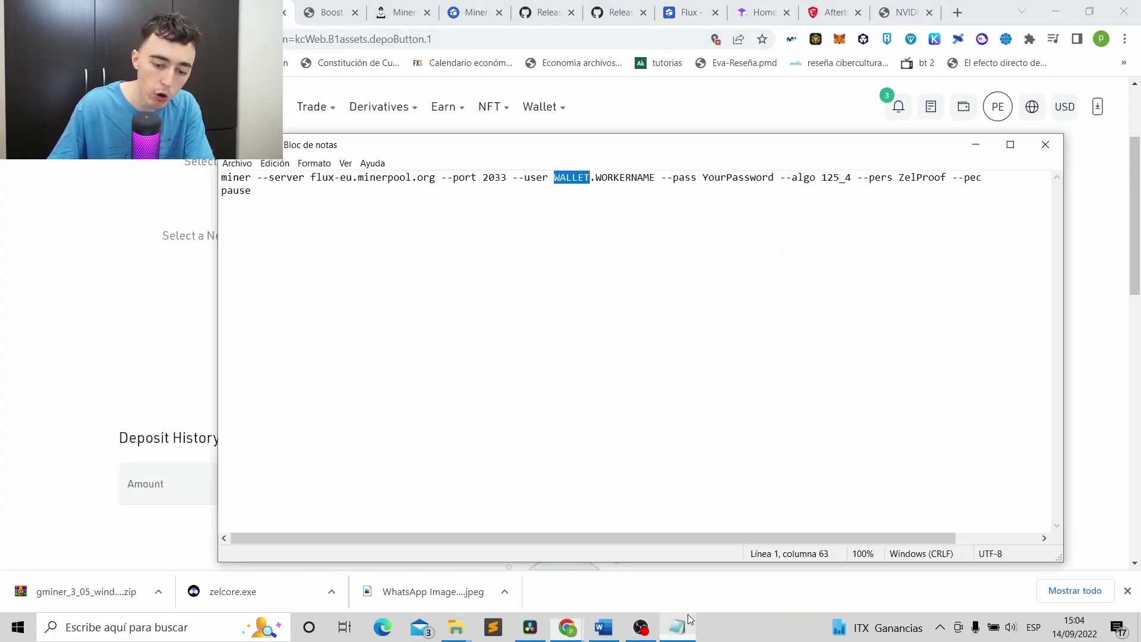
key("ctrl+v")
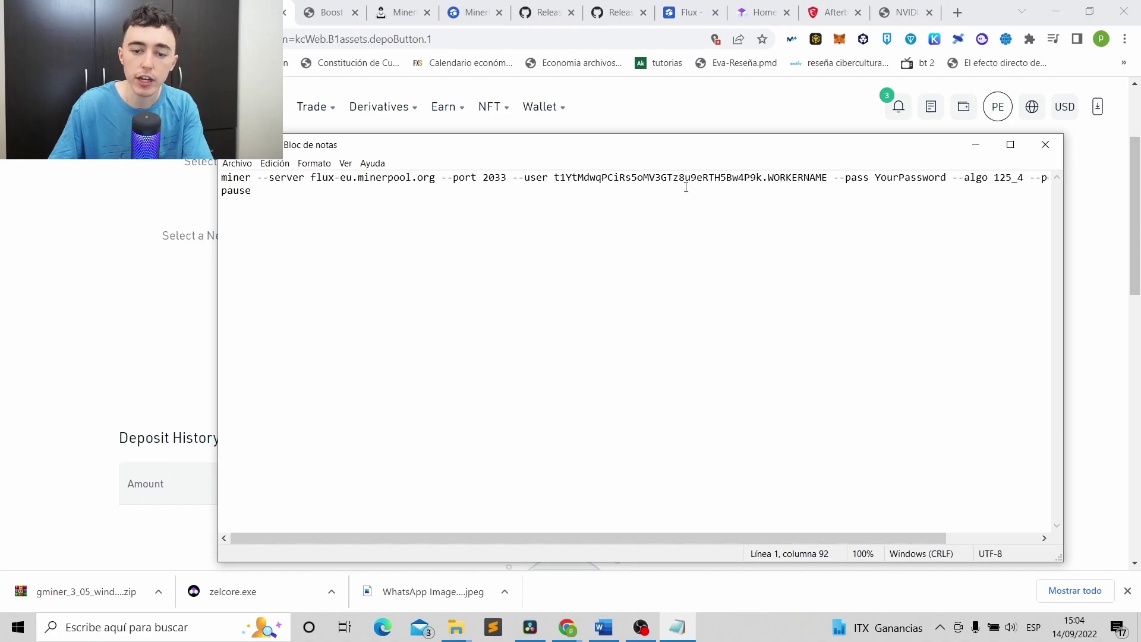
Change the worker name from WORKERNAME to WORKER01 and check the password placeholder.
left_click_drag(768, 177, 825, 177)
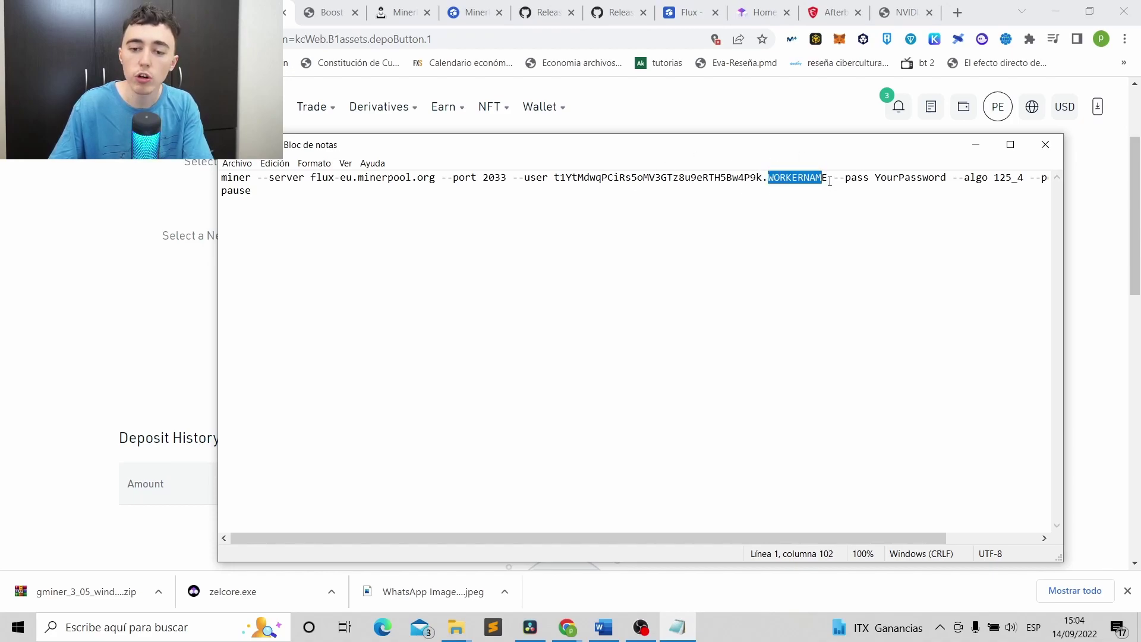
left_click(830, 181)
key("BackSpace")
key("BackSpace")
key("BackSpace")
key("BackSpace")
type("01")
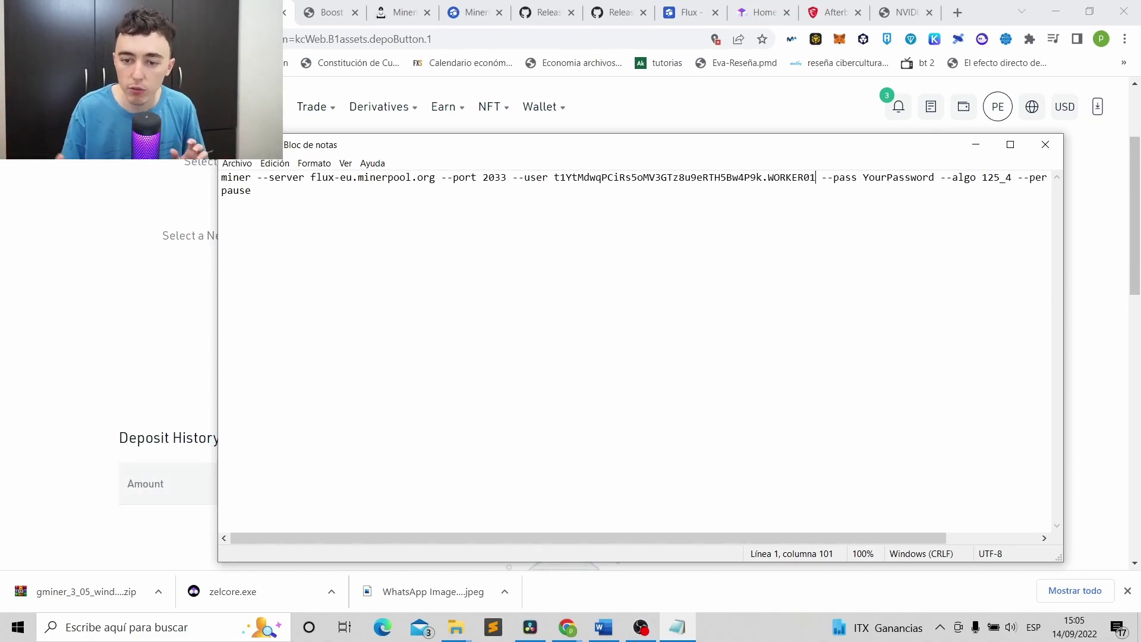
left_click_drag(935, 177, 863, 179)
left_click(874, 181)
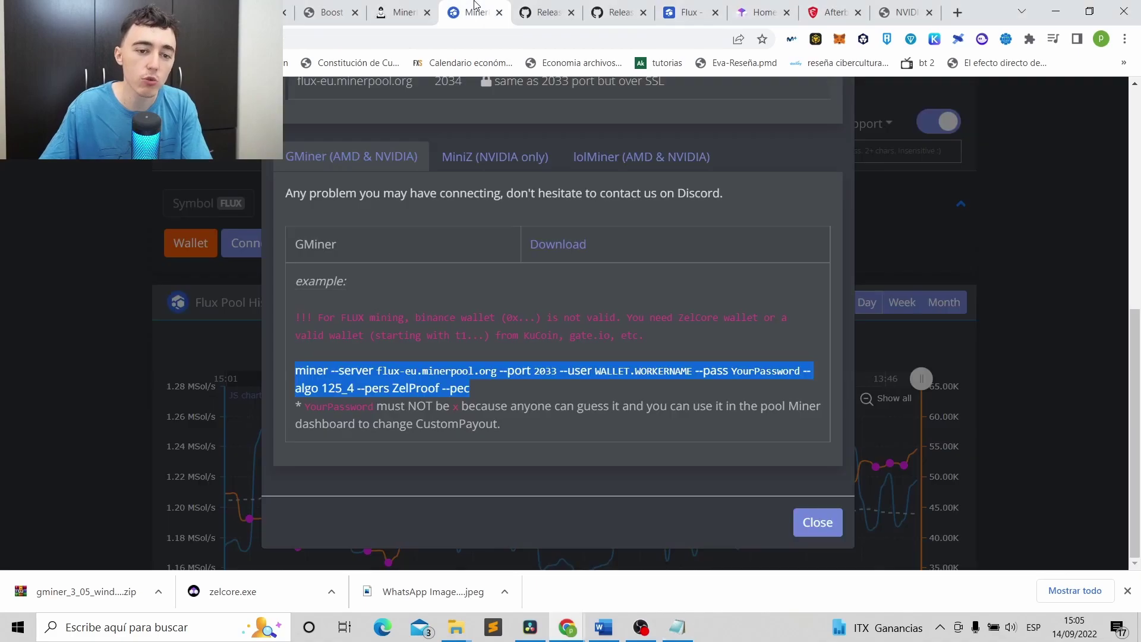
Compare the --server address in the Notepad command with MinerPool's server table.
left_click(475, 12)
left_click(682, 252)
scroll(682, 253, "up", 5)
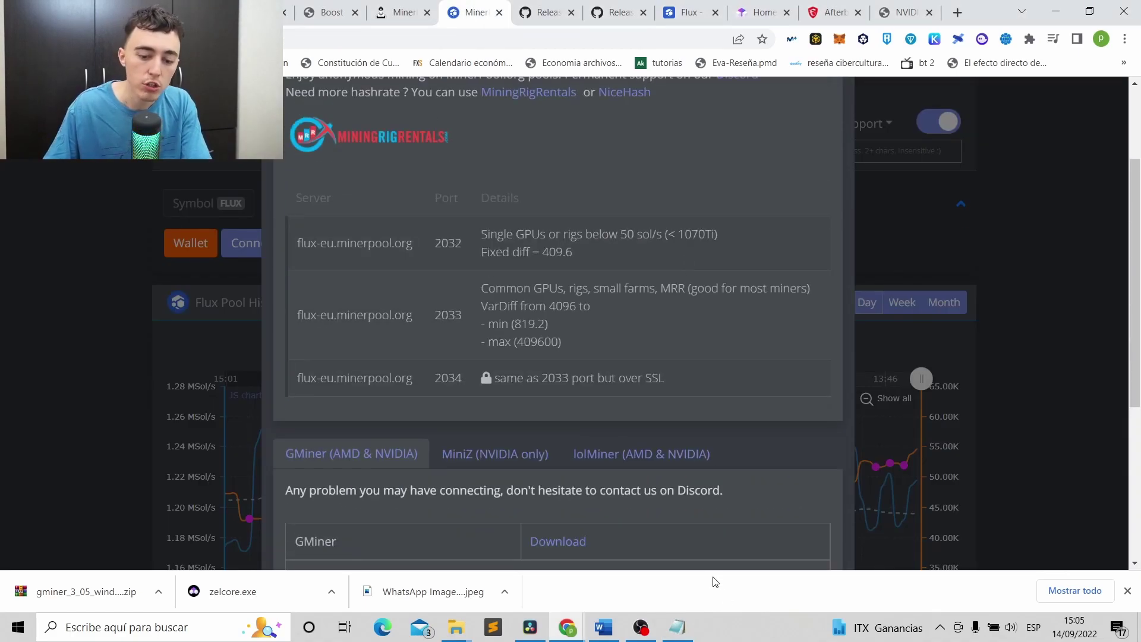
left_click(677, 627)
left_click_drag(506, 177, 274, 177)
left_click(305, 177)
left_click(305, 177)
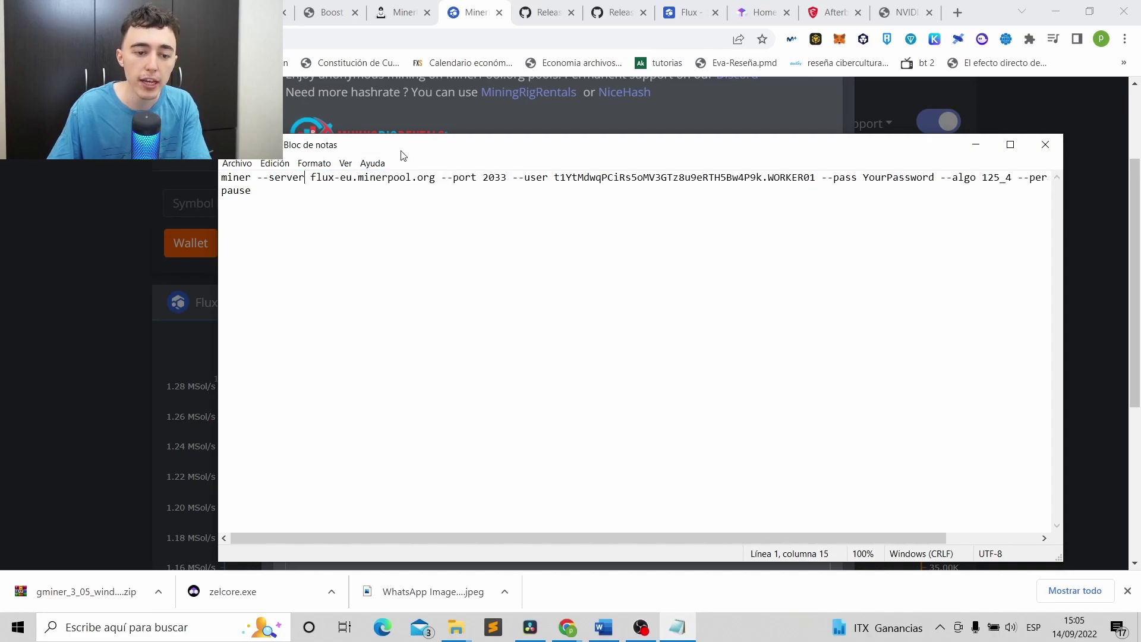
left_click_drag(425, 145, 402, 230)
left_click(538, 147)
scroll(503, 282, "up", 1)
scroll(503, 283, "up", 2)
scroll(504, 280, "down", 3)
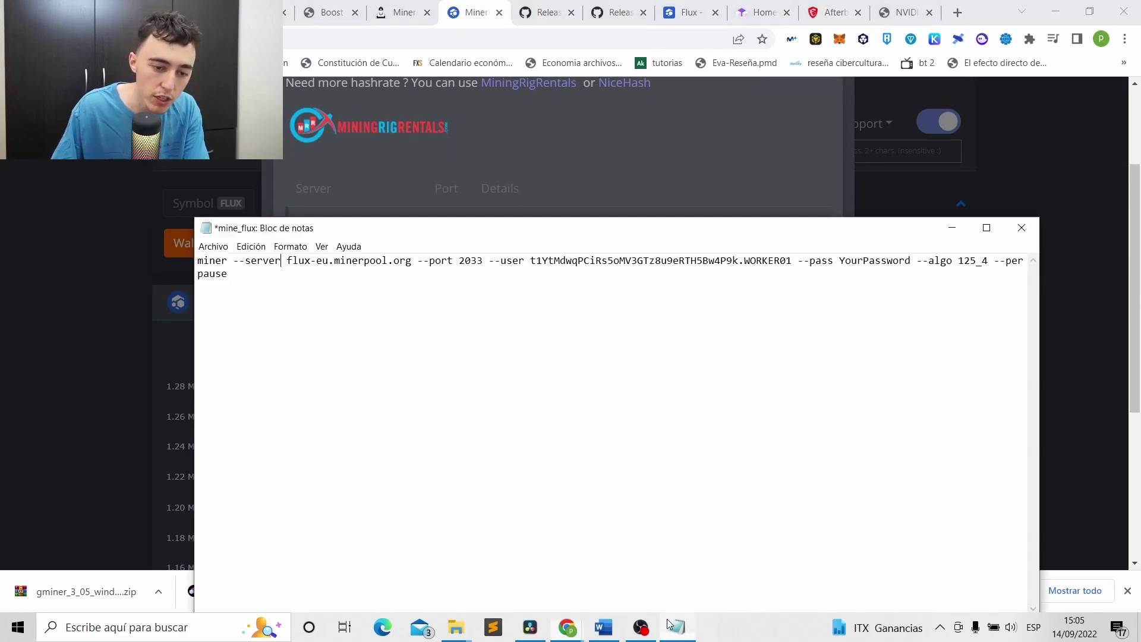
Correct the server port in the command, making its last digit 2.
key("alt+Tab")
left_click_drag(376, 233, 352, 290)
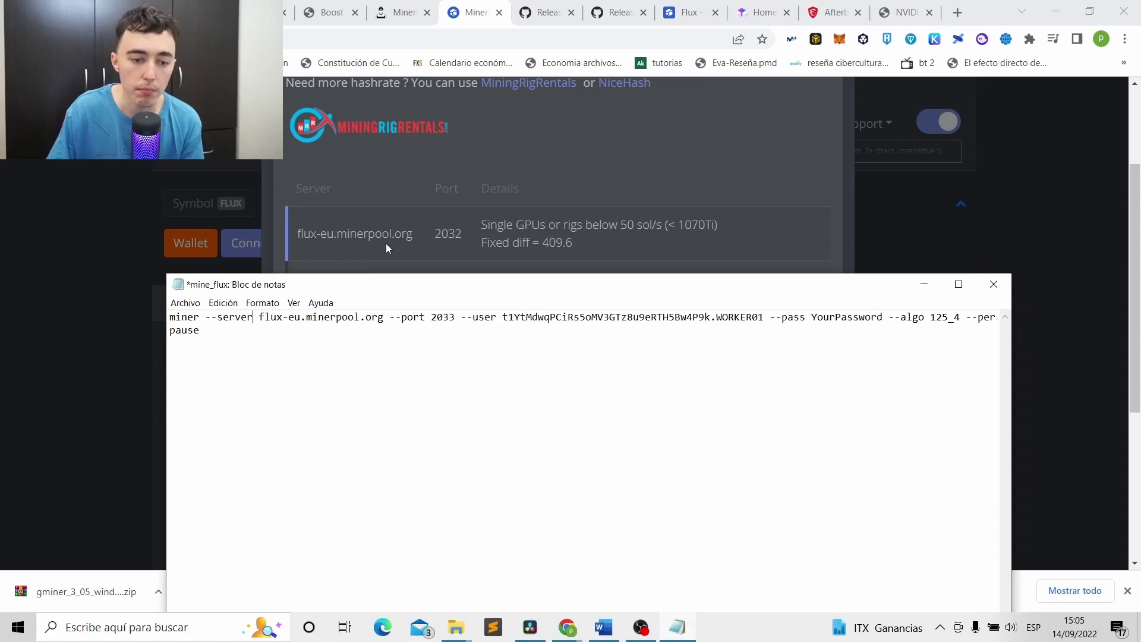
left_click_drag(261, 317, 377, 319)
left_click(379, 319)
left_click(384, 320)
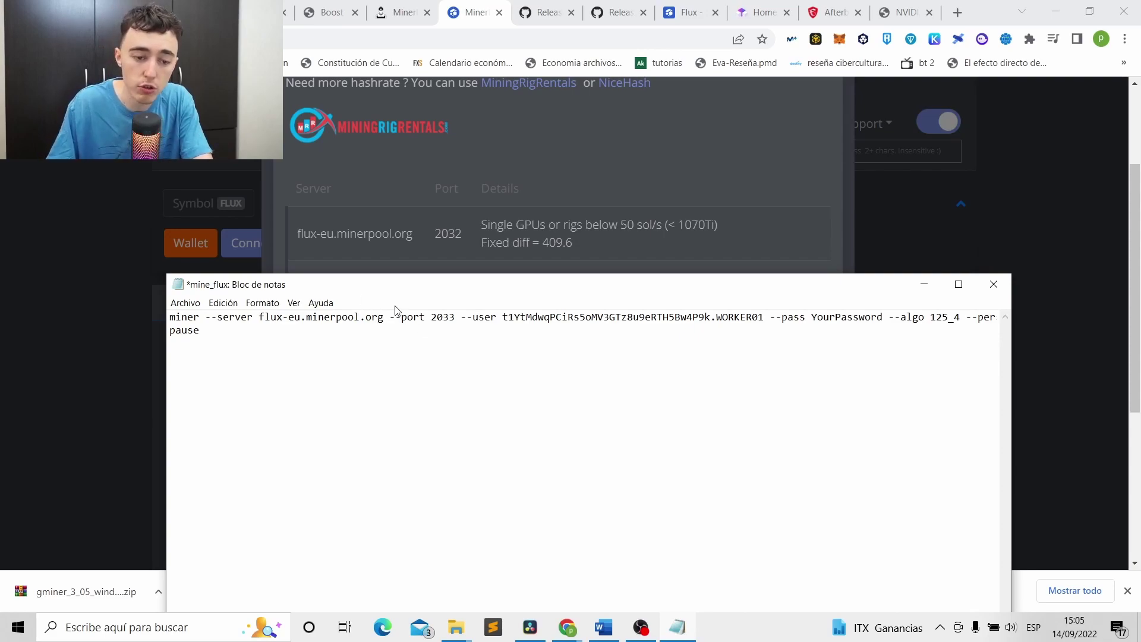
left_click_drag(464, 284, 476, 336)
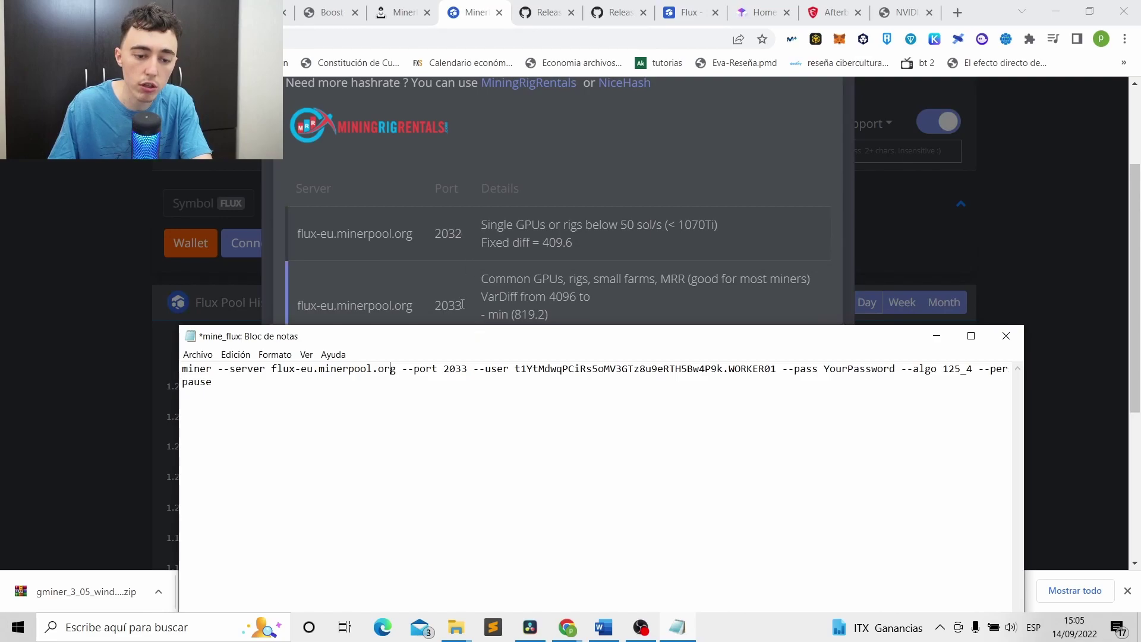
type("c")
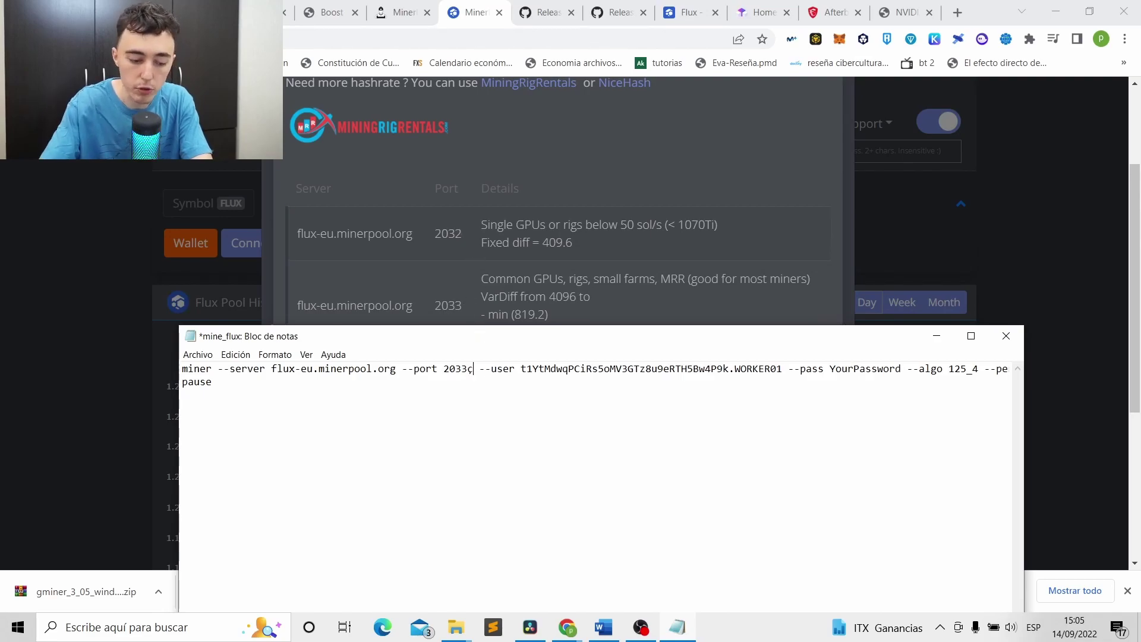
key("BackSpace")
key("BackSpace")
type("2")
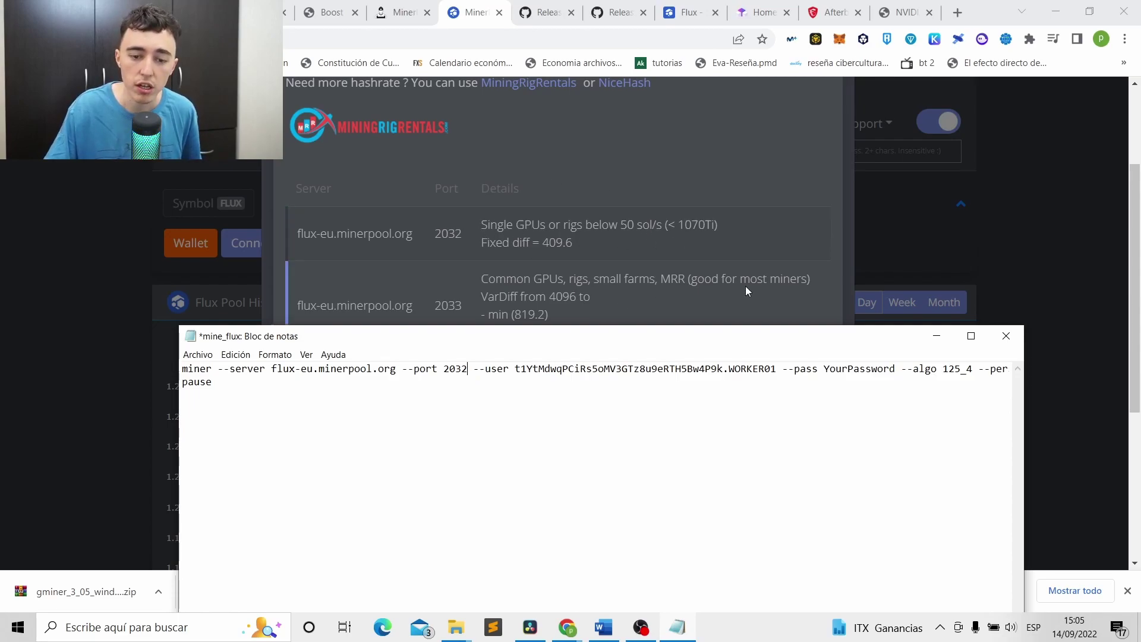
Review MinerPool's full US-east server table.
scroll(648, 240, "down", 1)
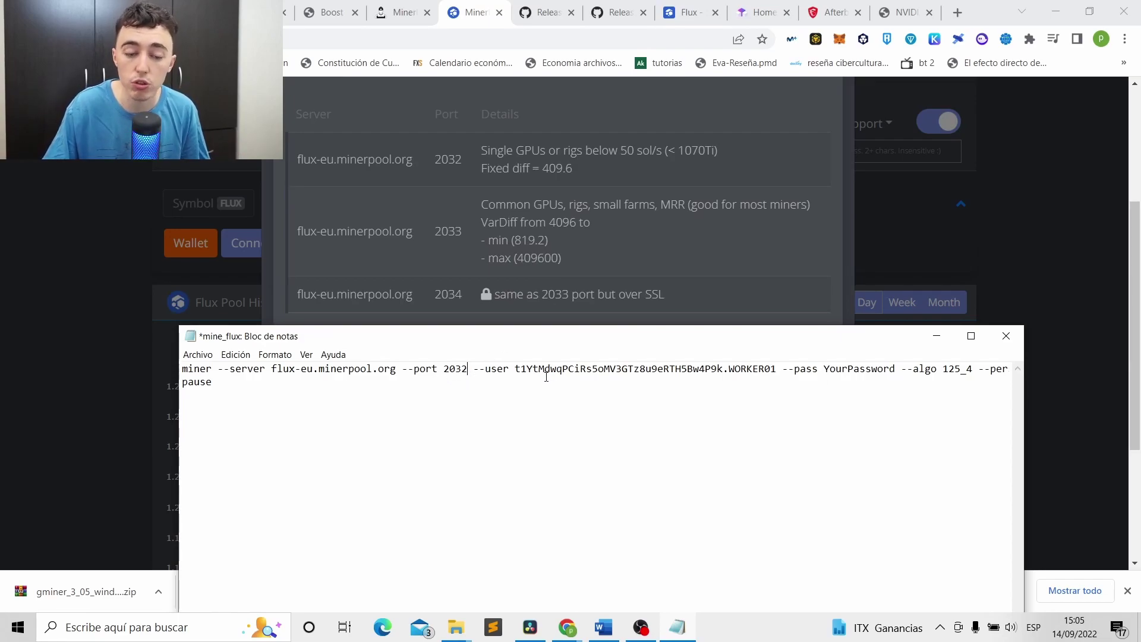
scroll(710, 122, "up", 3)
left_click(410, 176)
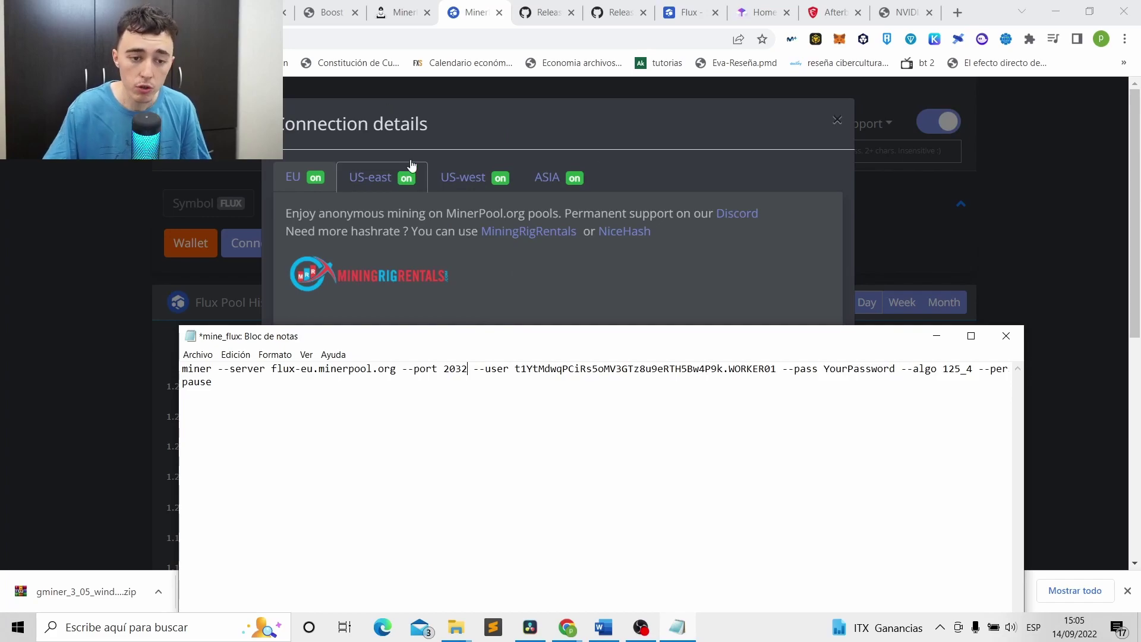
left_click(513, 269)
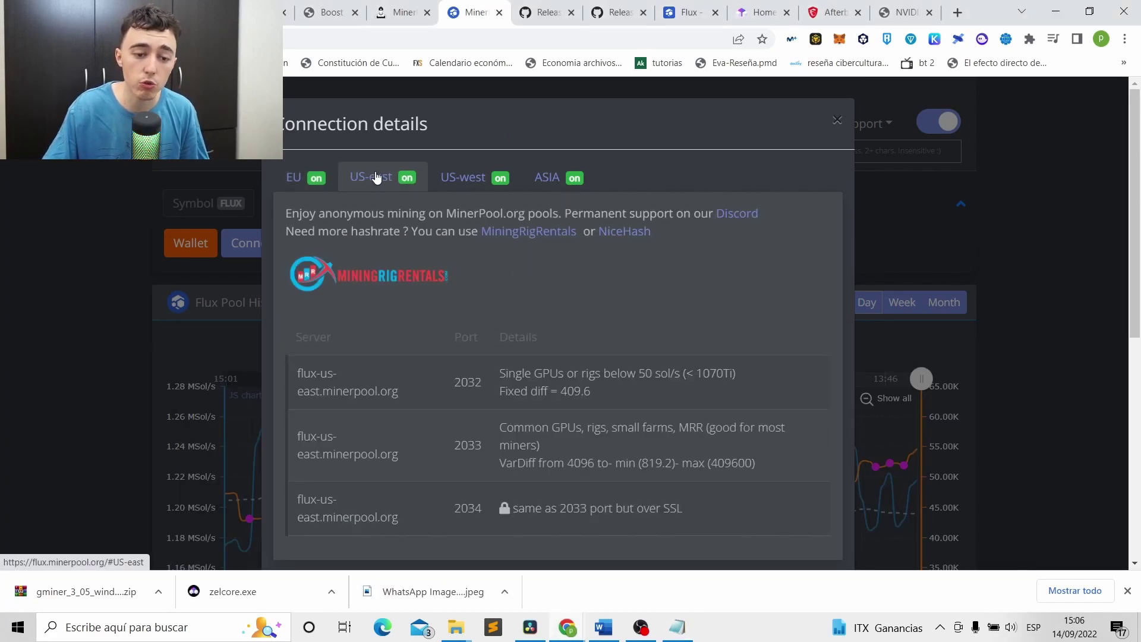
scroll(451, 234, "down", 1)
scroll(451, 234, "down", 1)
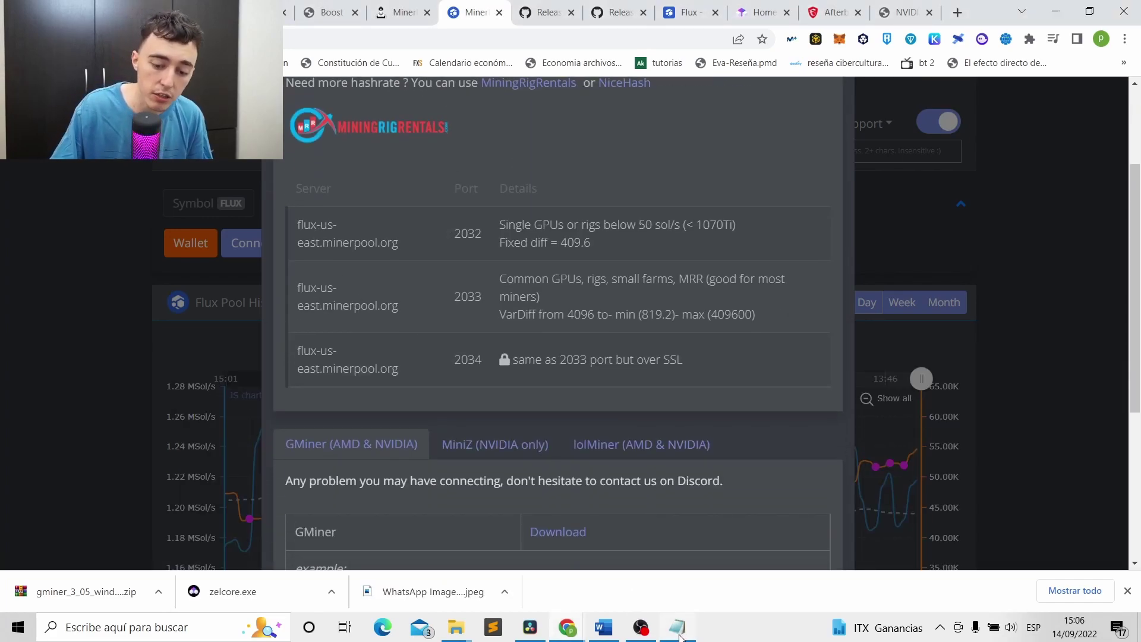
Save mine_flux.bat in the miner folder and minimize Notepad and the browser.
left_click(679, 635)
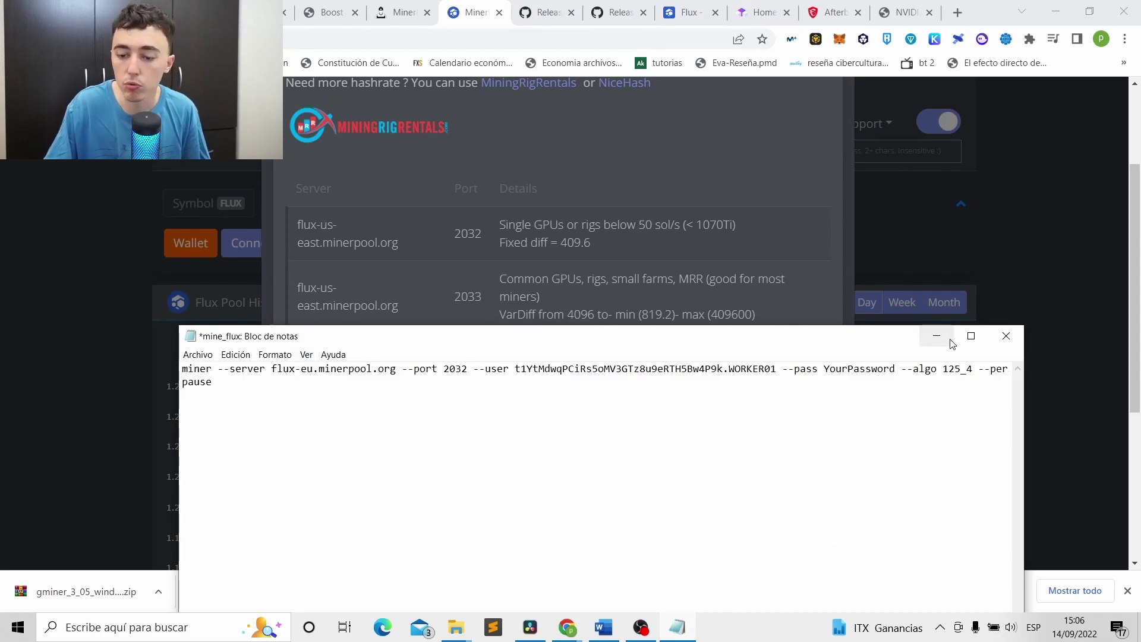
left_click(197, 355)
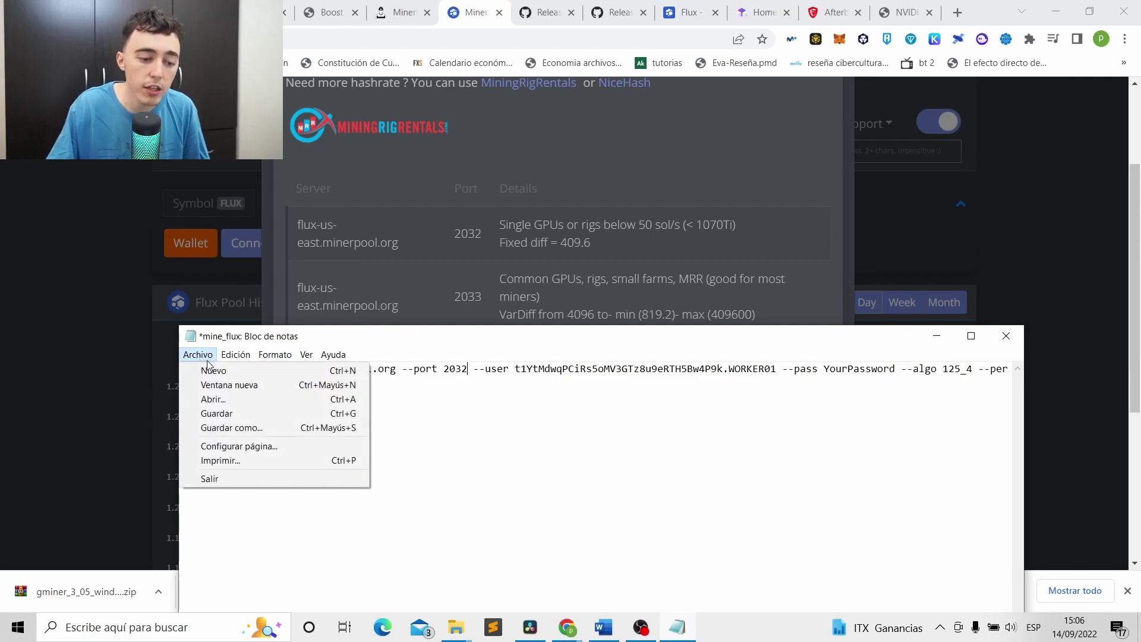
left_click(255, 415)
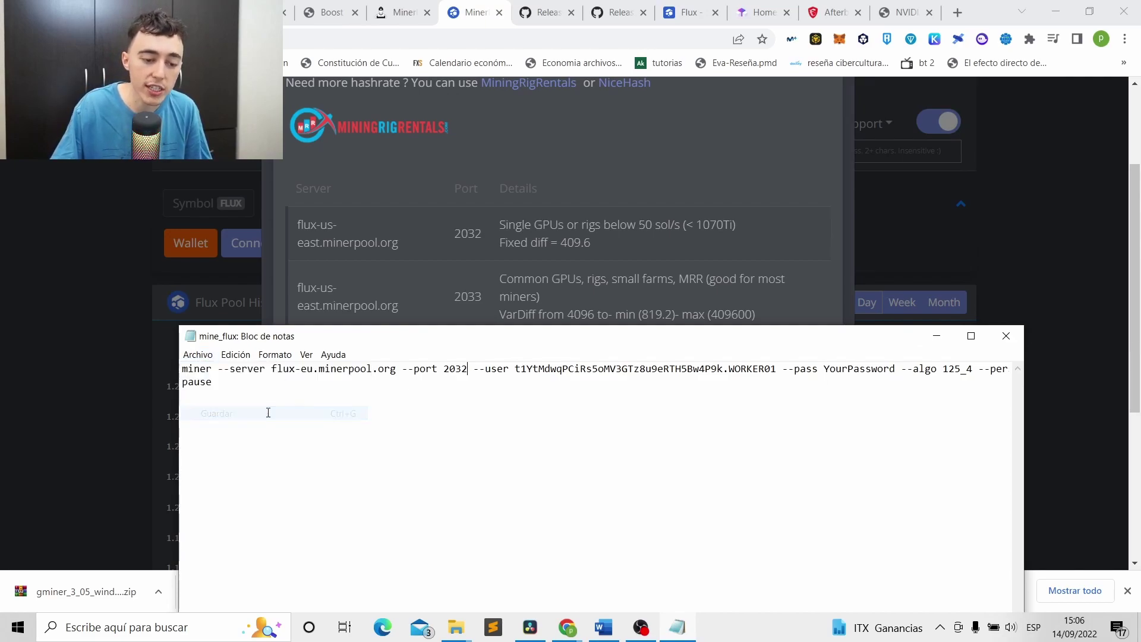
left_click(938, 336)
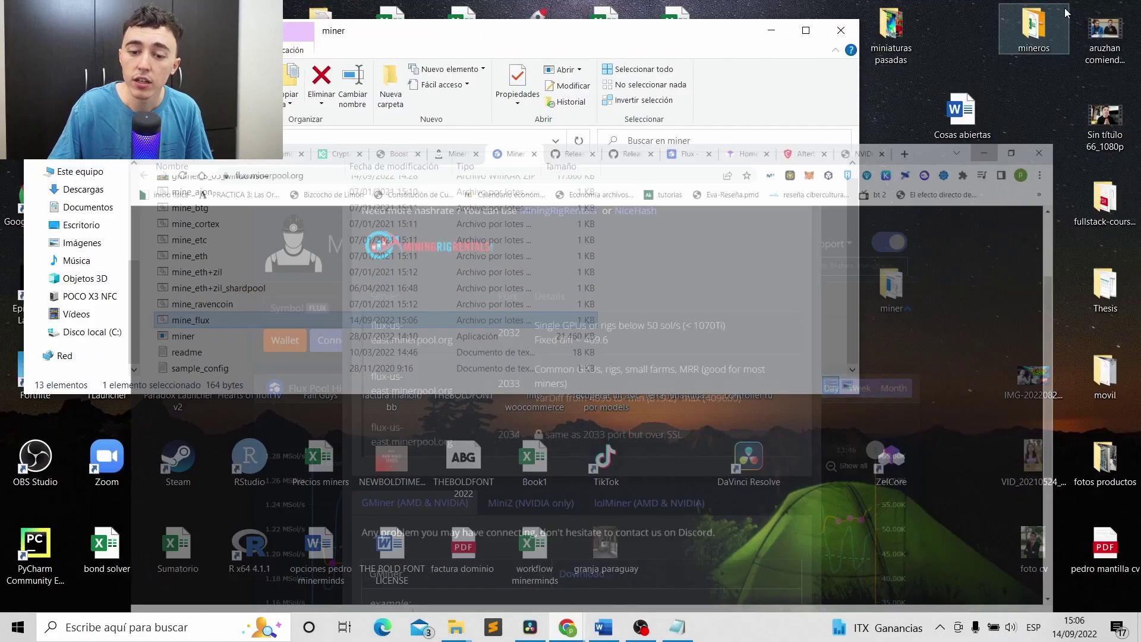
left_click(1055, 12)
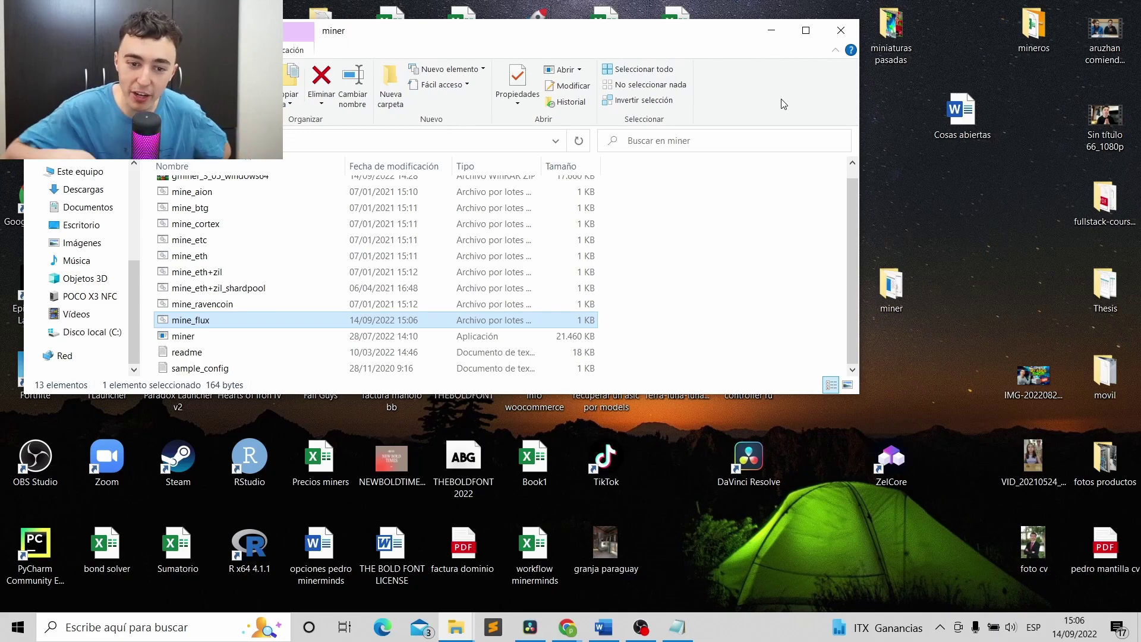
Launch MSI Afterburner from its desktop shortcut, reading GPU 400 MHz and memory 1600 MHz, then return to Chrome.
left_click(771, 30)
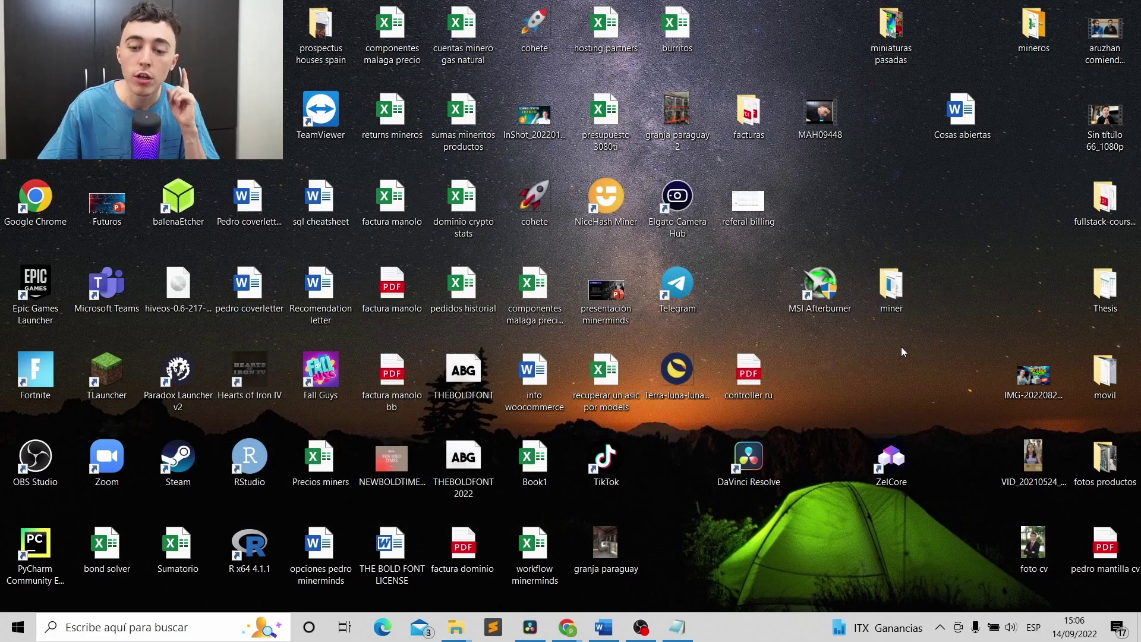
mouse_move(567, 627)
left_click(565, 554)
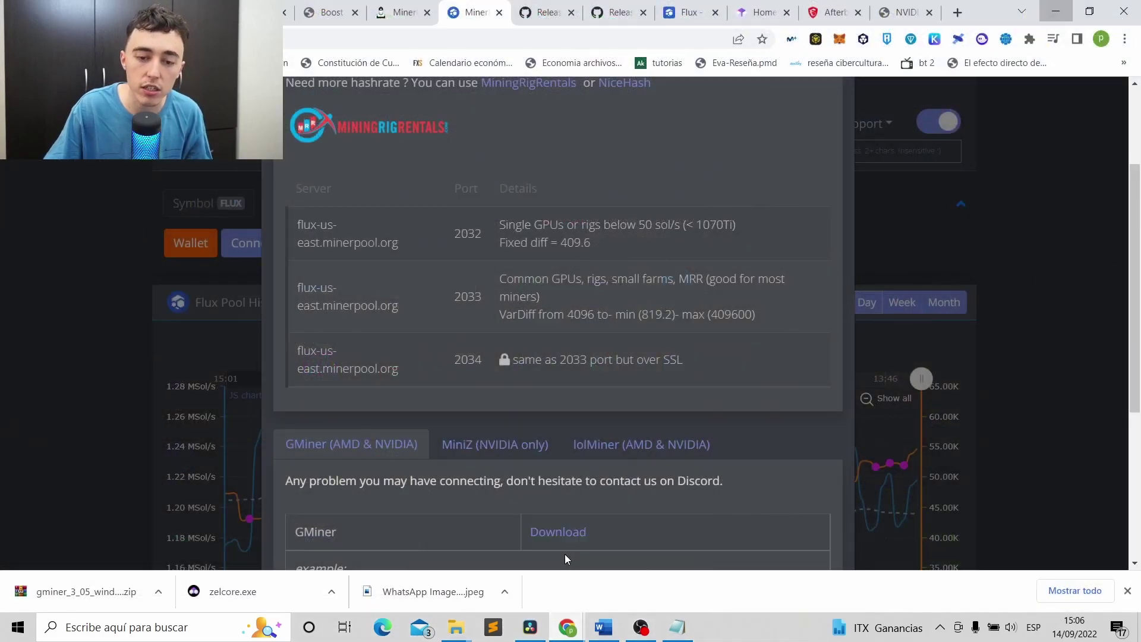
left_click(855, 7)
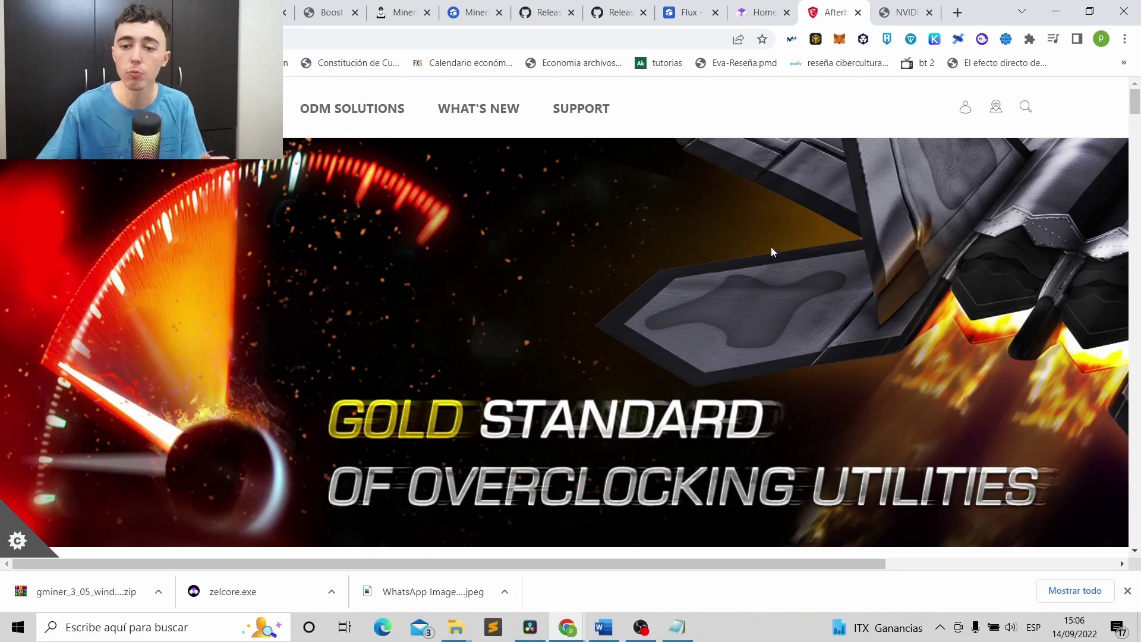
left_click(1055, 11)
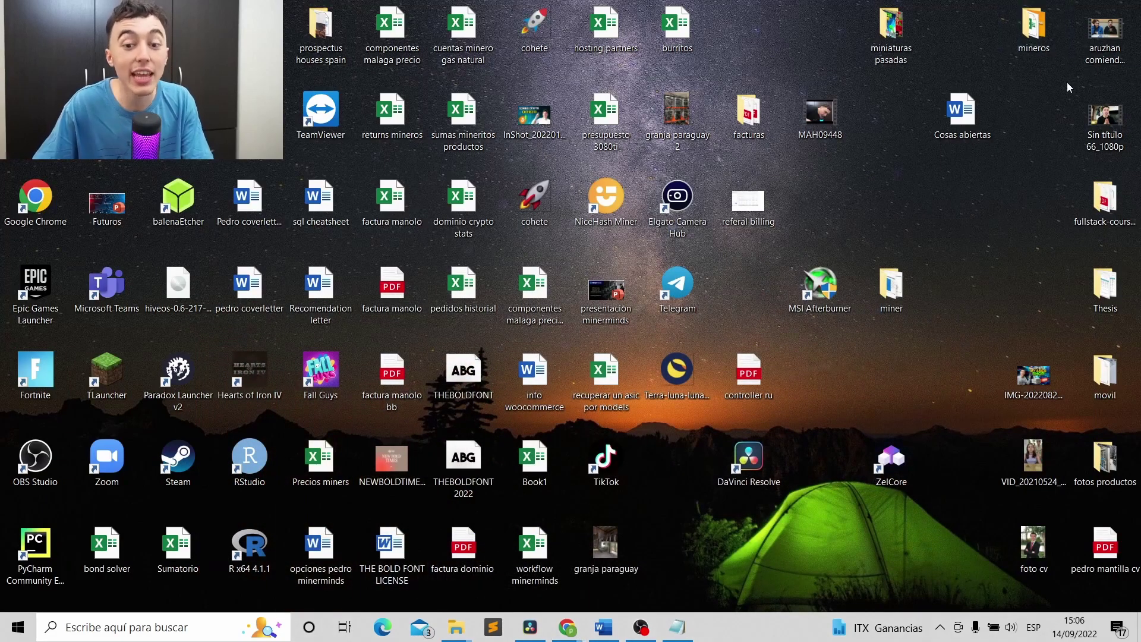
double_click(822, 288)
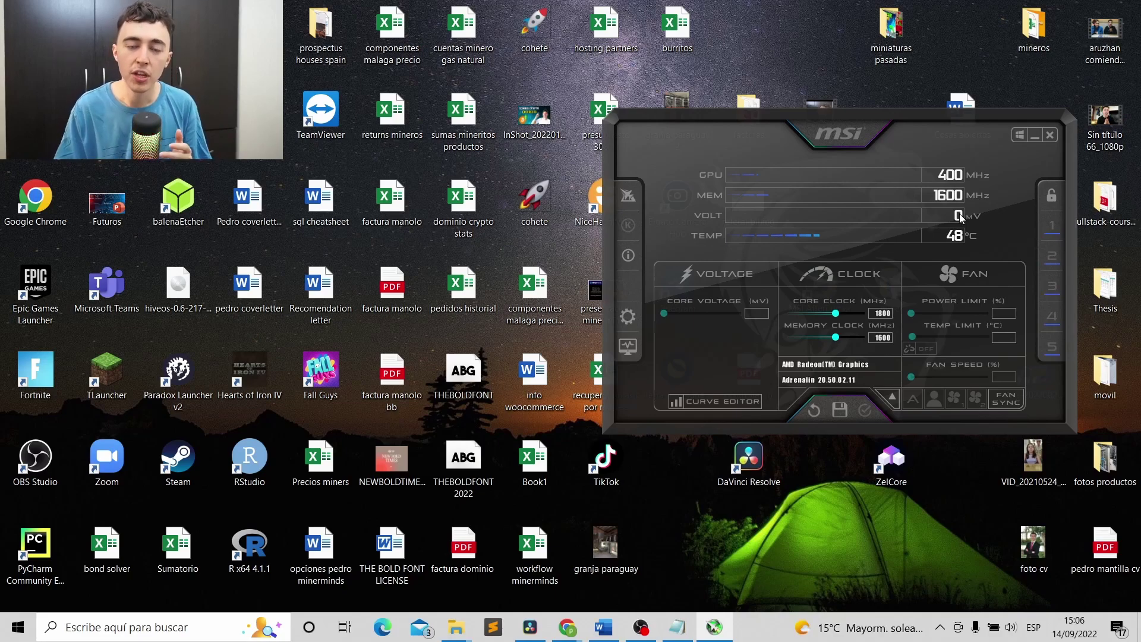
mouse_move(576, 629)
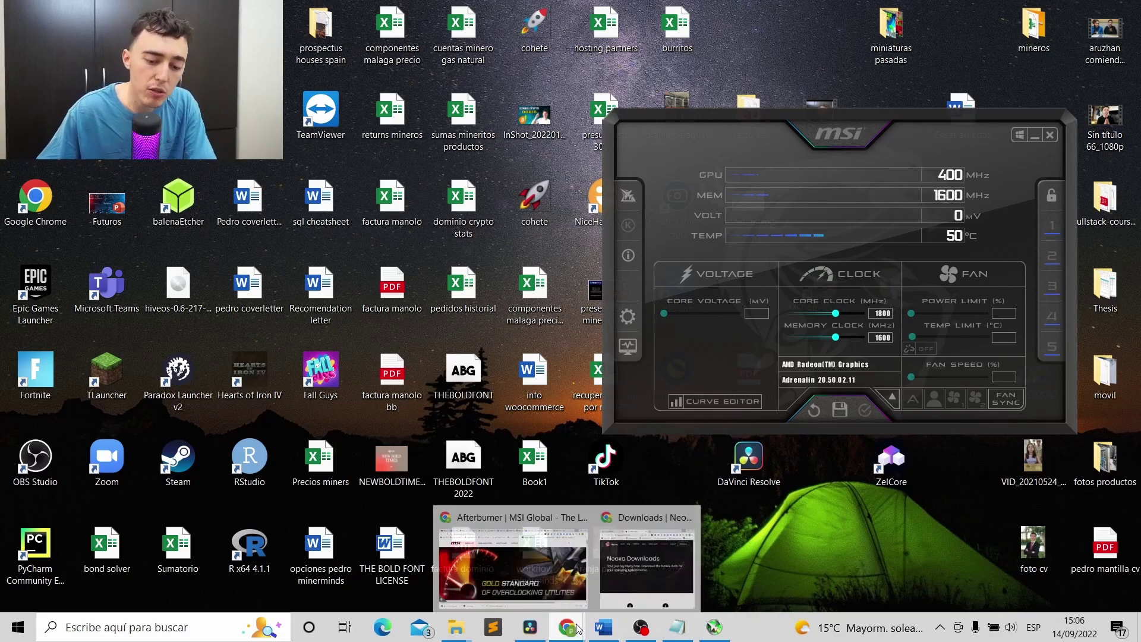
left_click(566, 558)
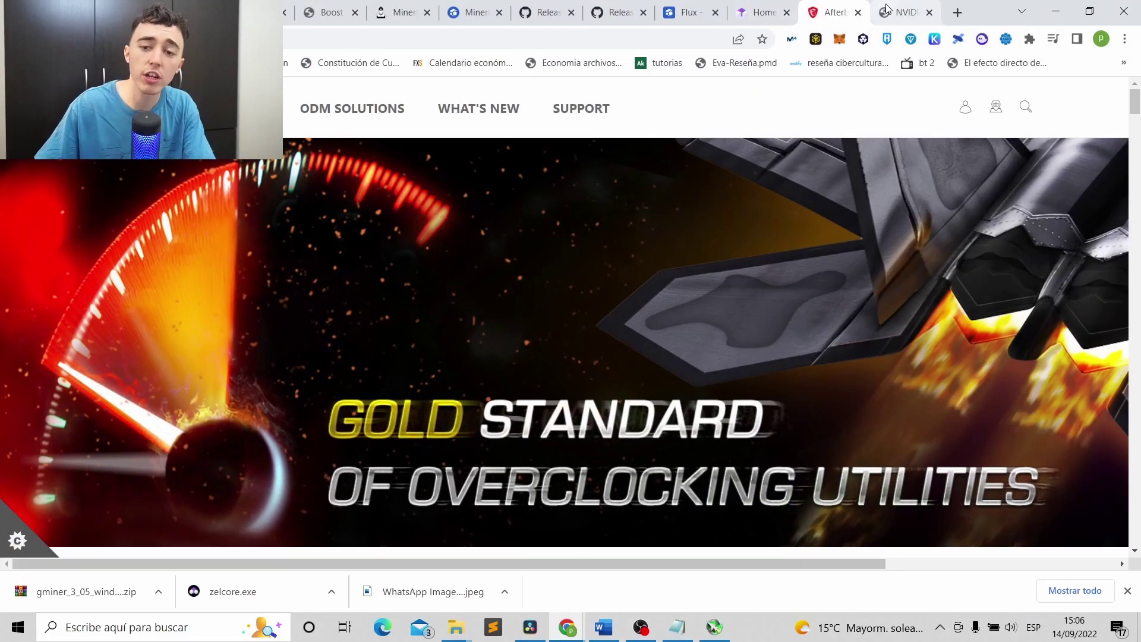
Open hashrate.no's RTX 3060 Ti LHR page and scroll to FLUX: core 150, memory 0, 140 W.
left_click(887, 9)
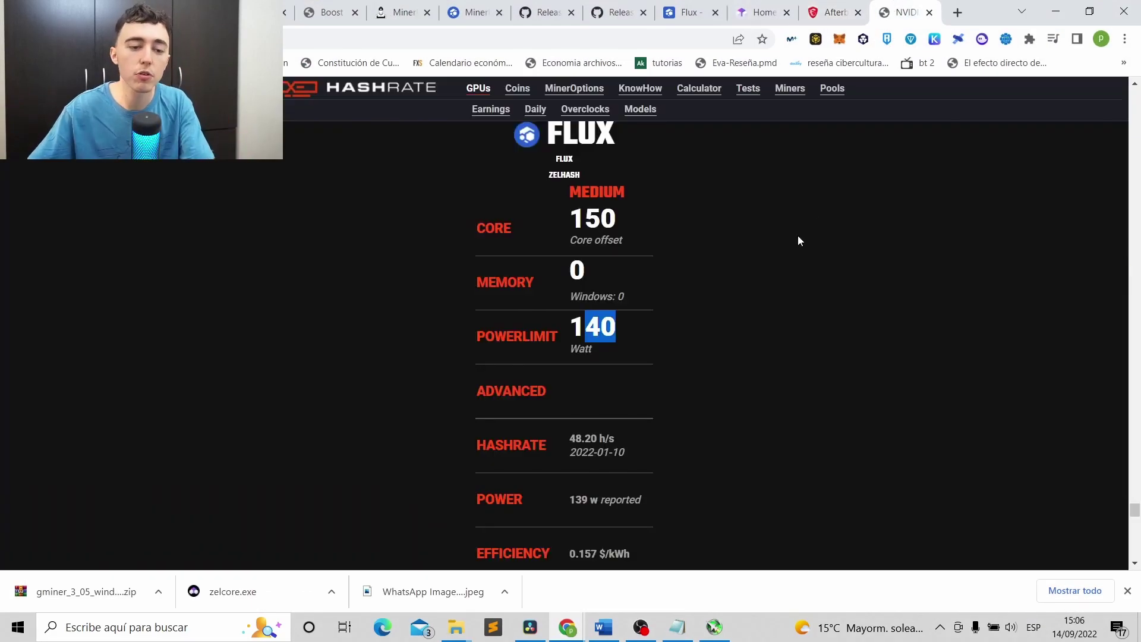
scroll(799, 237, "up", 5)
left_click(419, 93)
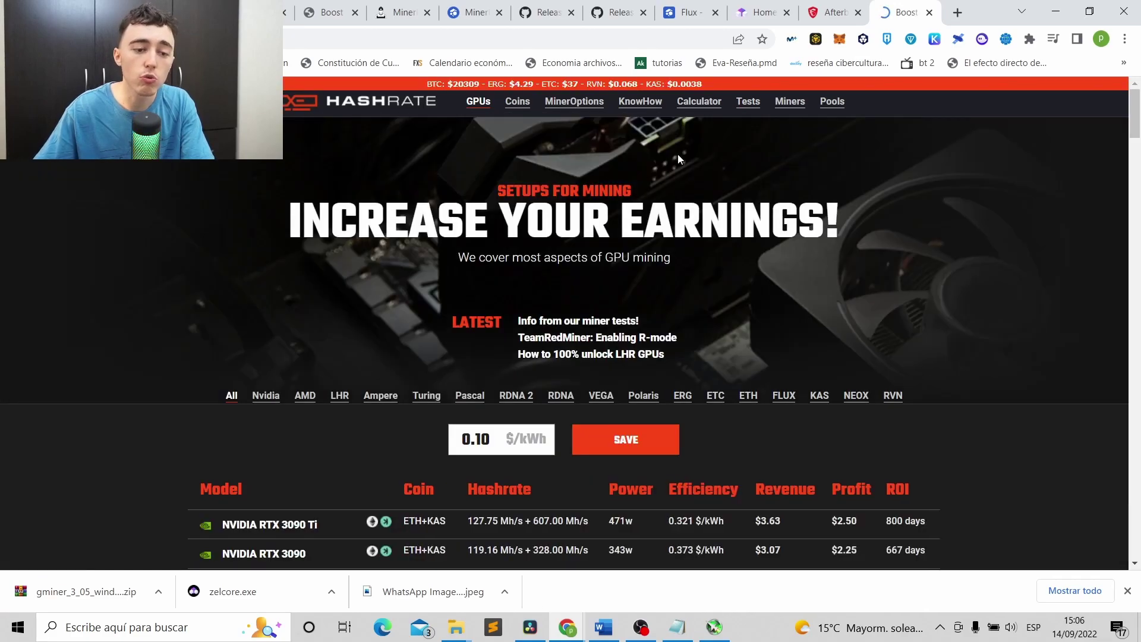
scroll(415, 230, "down", 6)
scroll(398, 237, "down", 12)
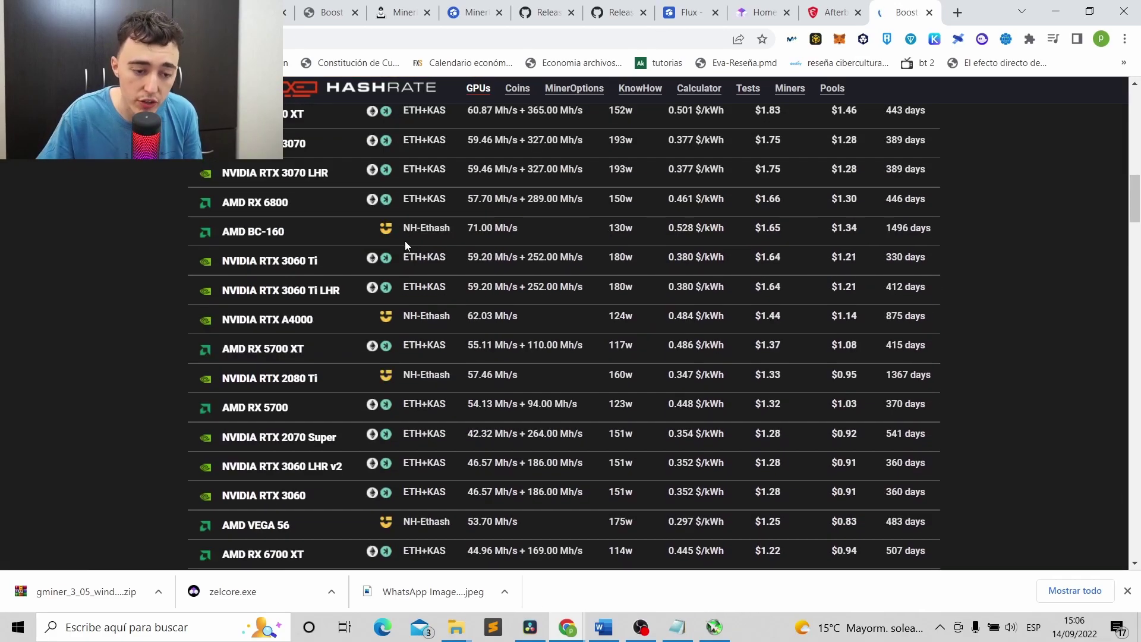
scroll(305, 220, "up", 3)
left_click(304, 220)
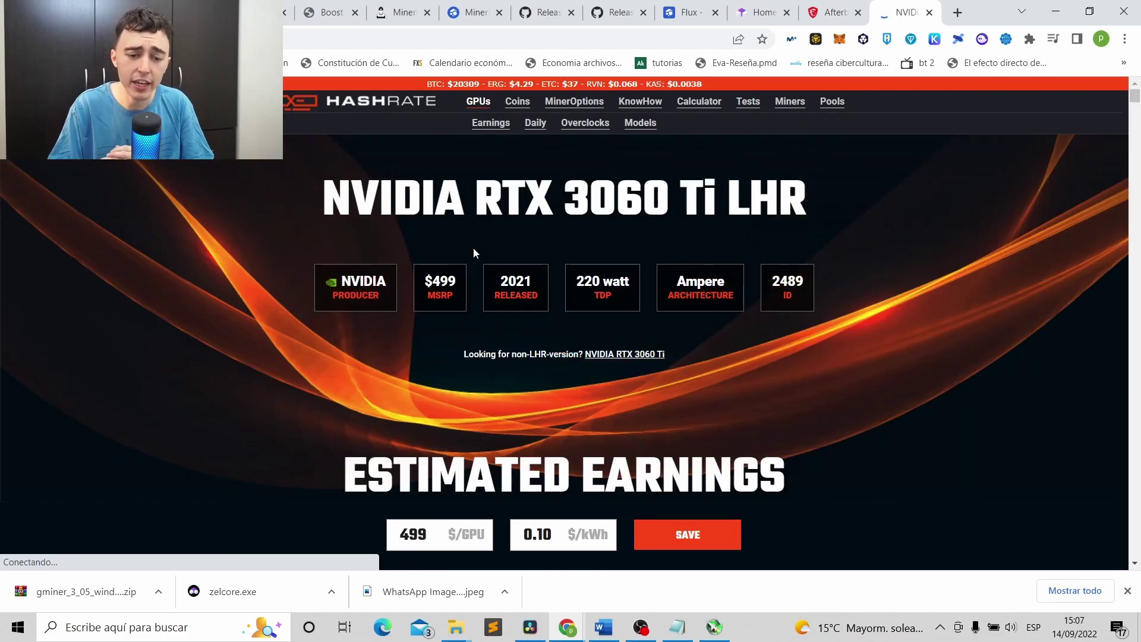
scroll(321, 295, "down", 6)
scroll(292, 291, "down", 12)
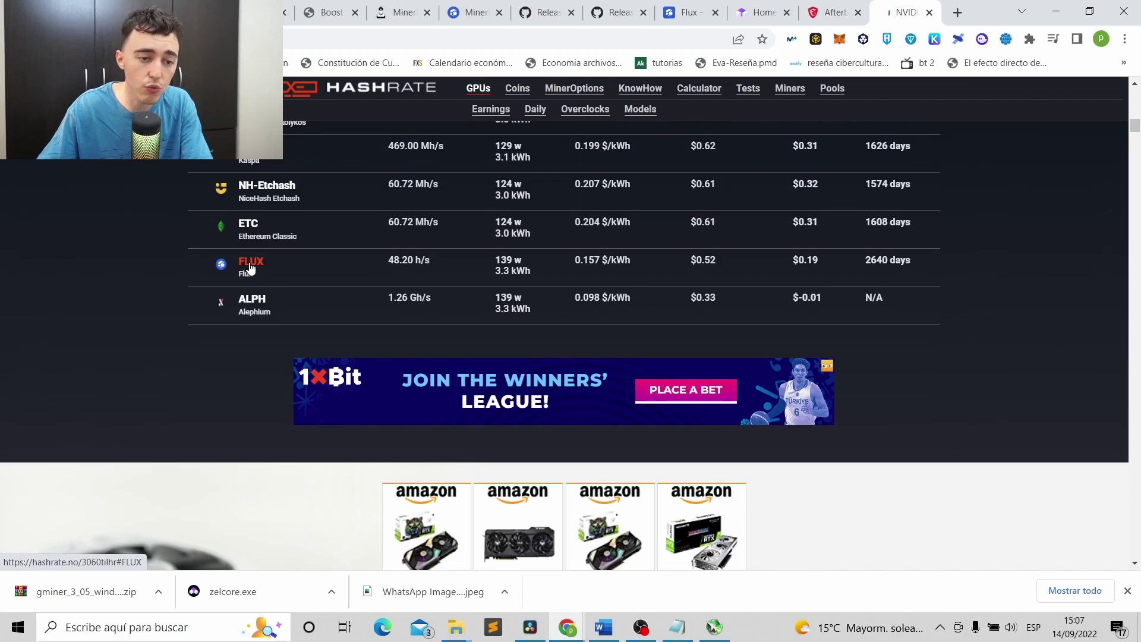
left_click_drag(1135, 129, 1139, 522)
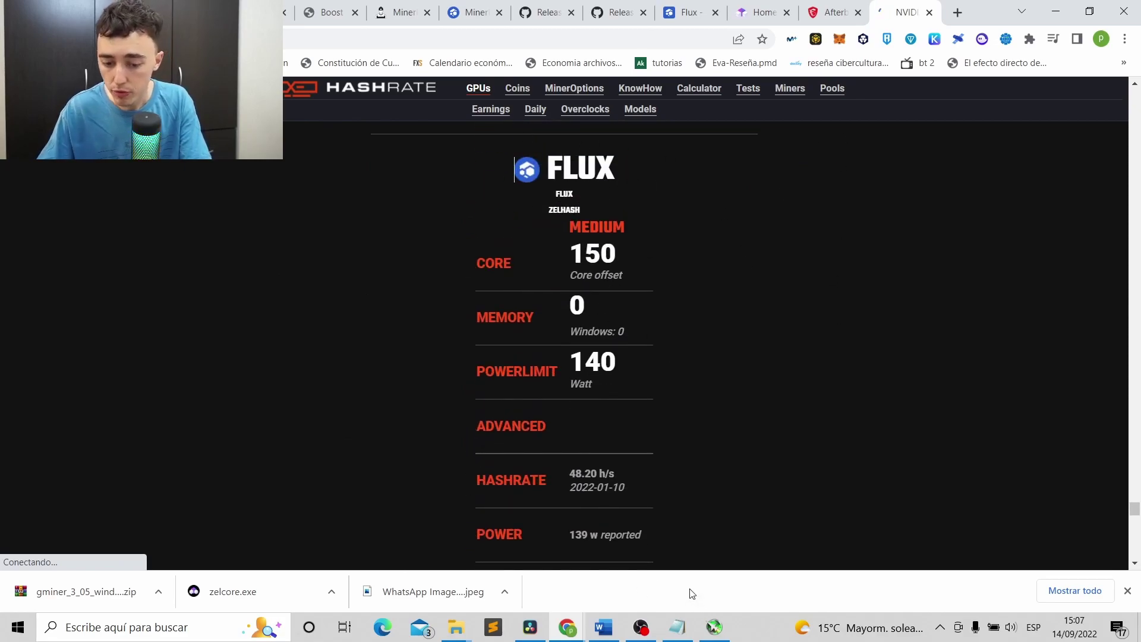
left_click(714, 627)
Position Afterburner beside the FLUX overclock values, then minimize it to the tray with clocks unchanged.
left_click_drag(799, 130, 938, 116)
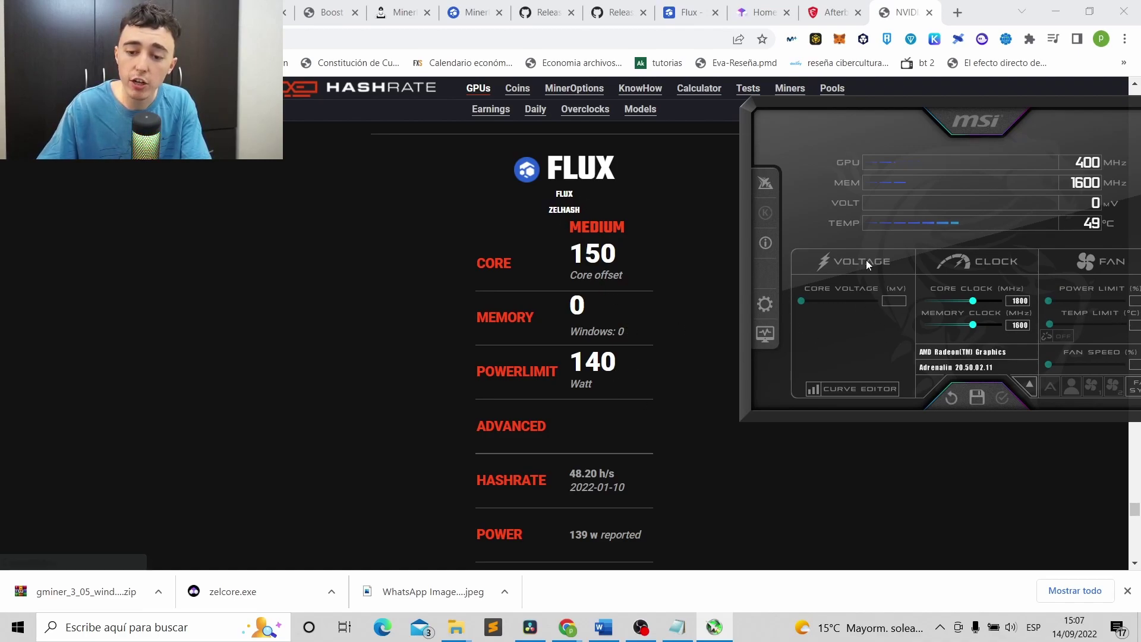
left_click_drag(980, 105, 591, 123)
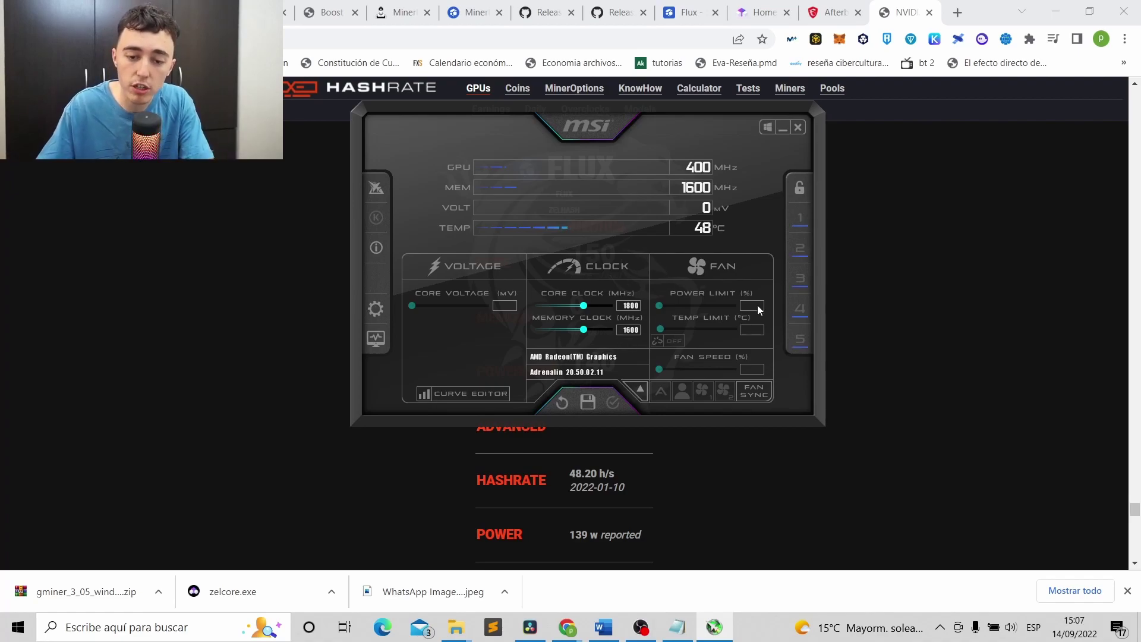
left_click(1056, 12)
left_click_drag(747, 132, 700, 137)
double_click(890, 291)
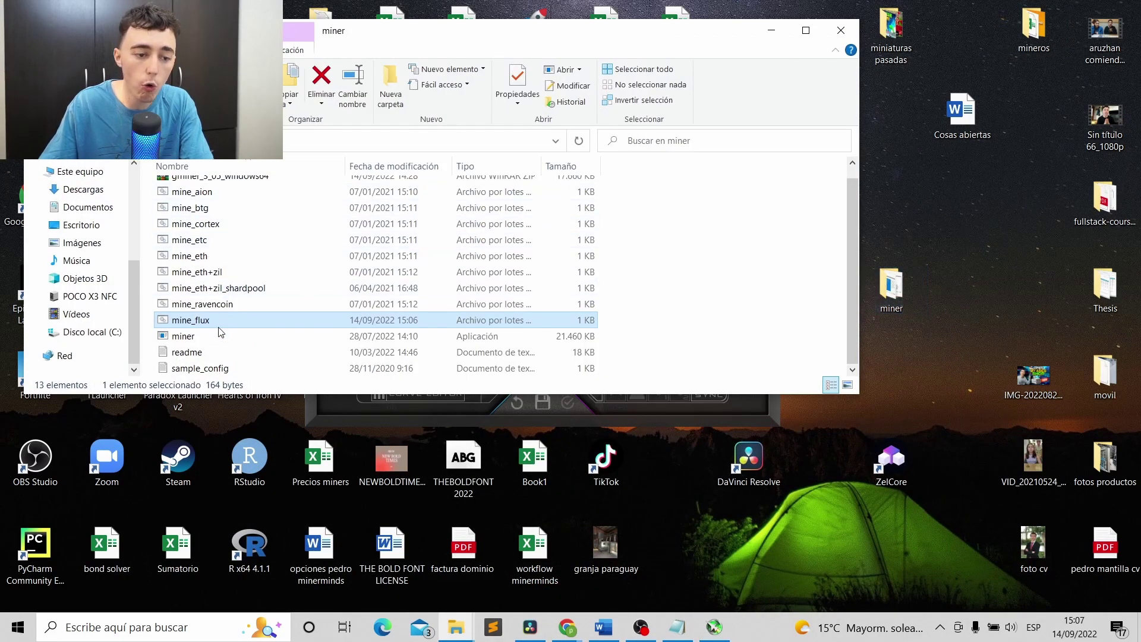
left_click(771, 30)
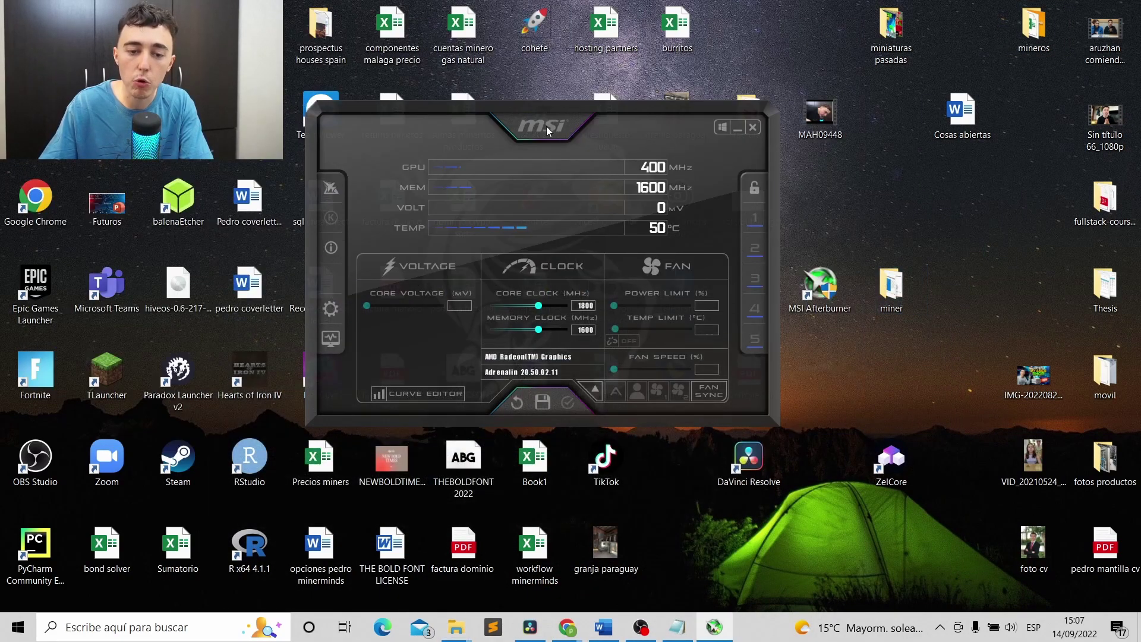
left_click_drag(547, 126, 504, 115)
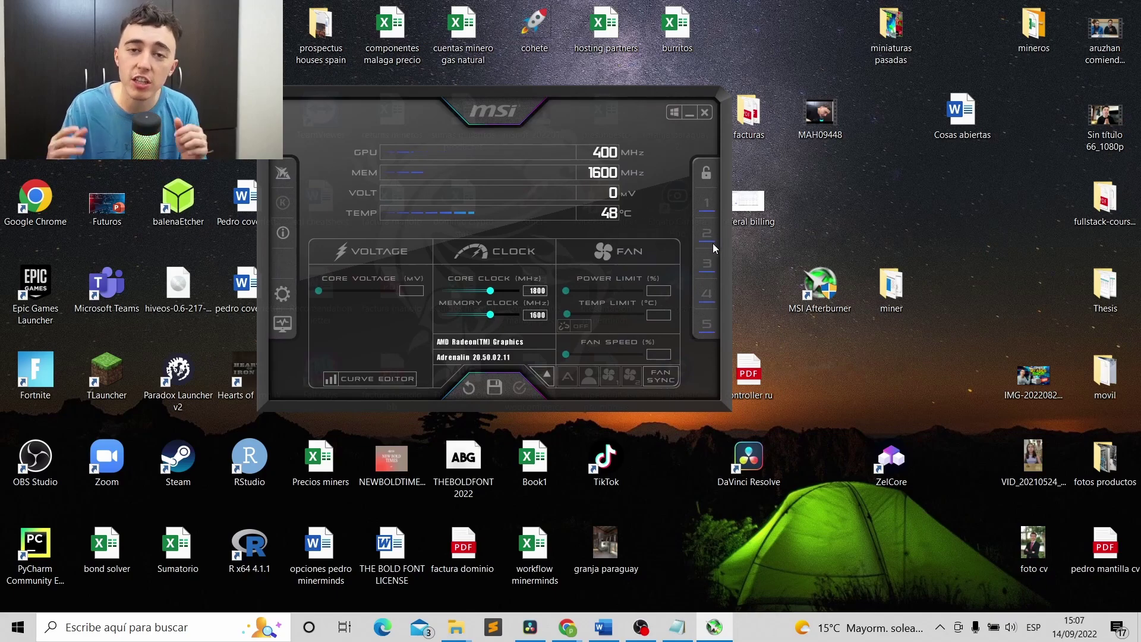
mouse_move(713, 245)
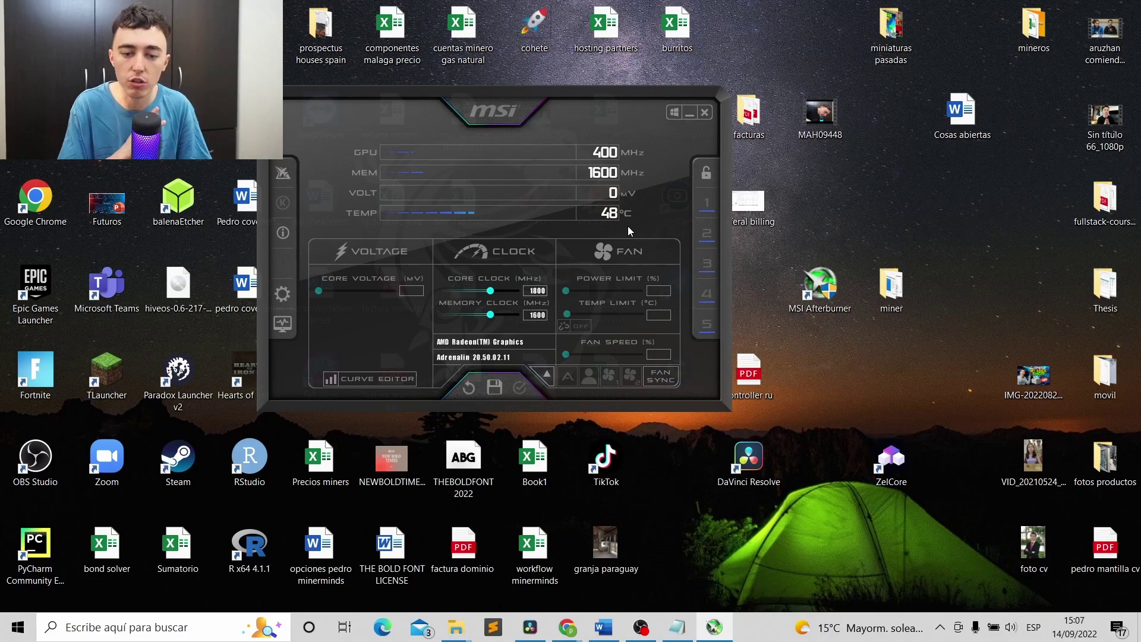
left_click_drag(569, 106, 589, 129)
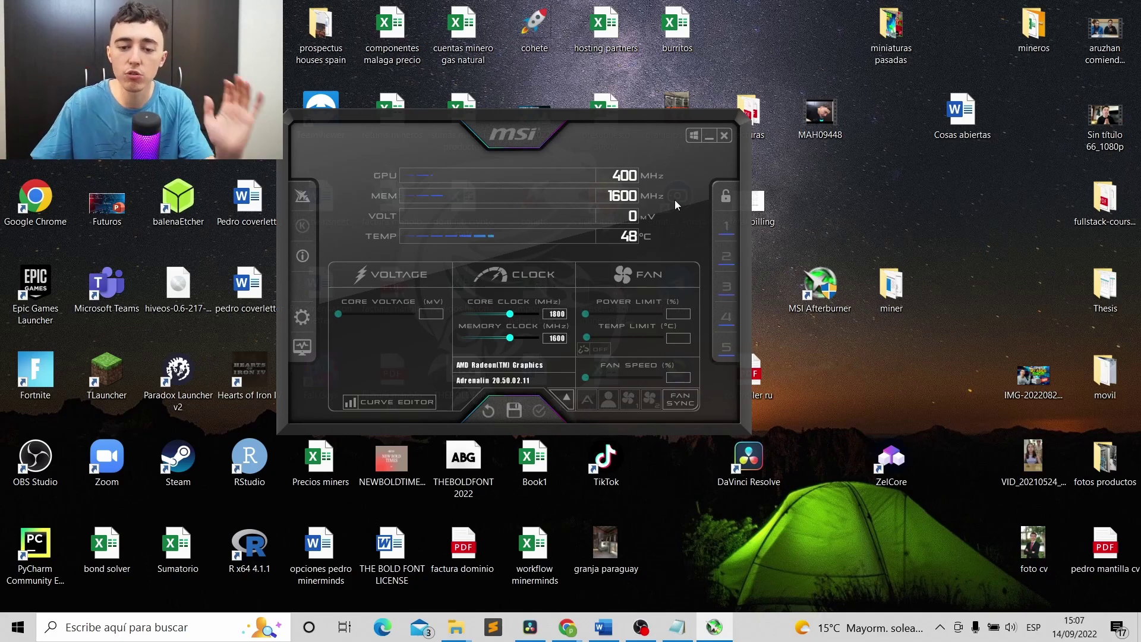
left_click(710, 135)
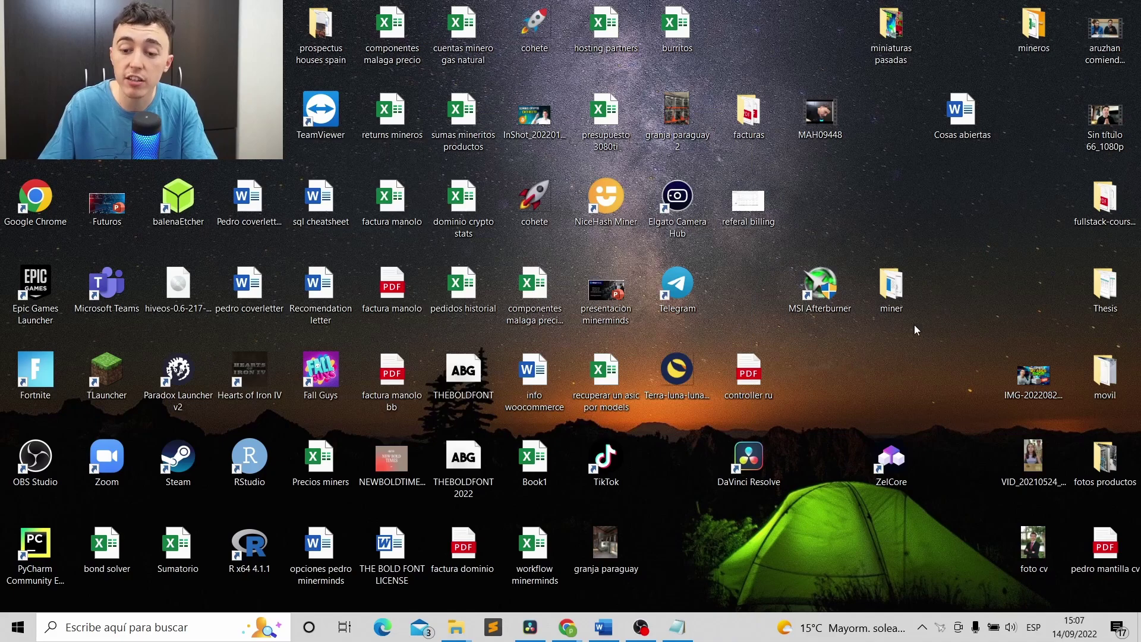
Switch to the MinerPool FLUX dashboard and reopen the pool's connection details.
mouse_move(568, 627)
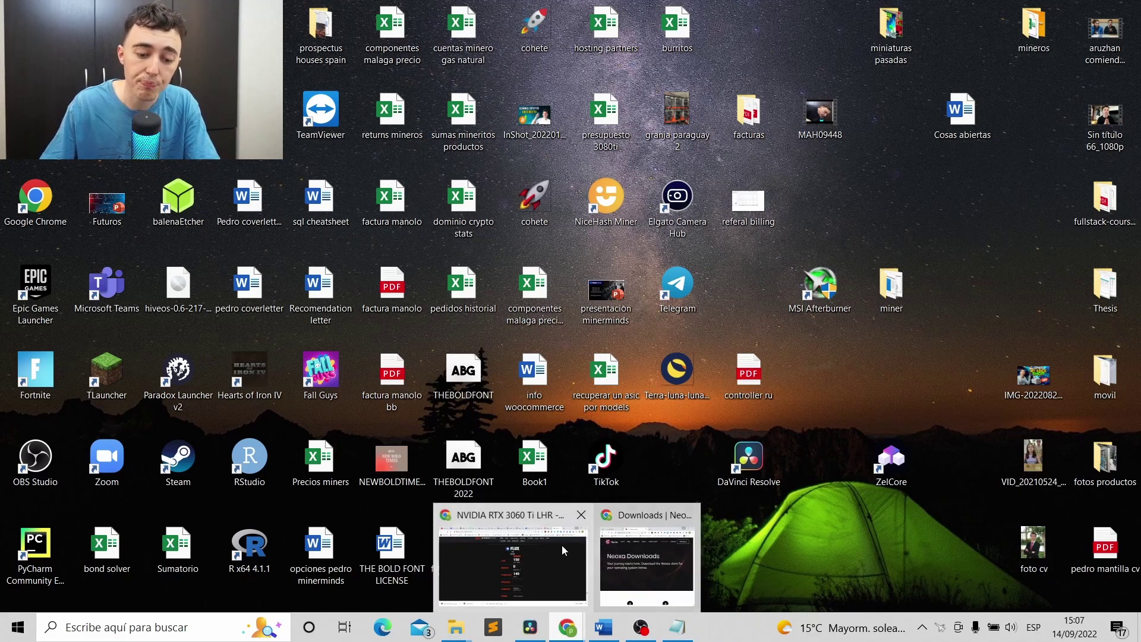
left_click(562, 545)
left_click(288, 13)
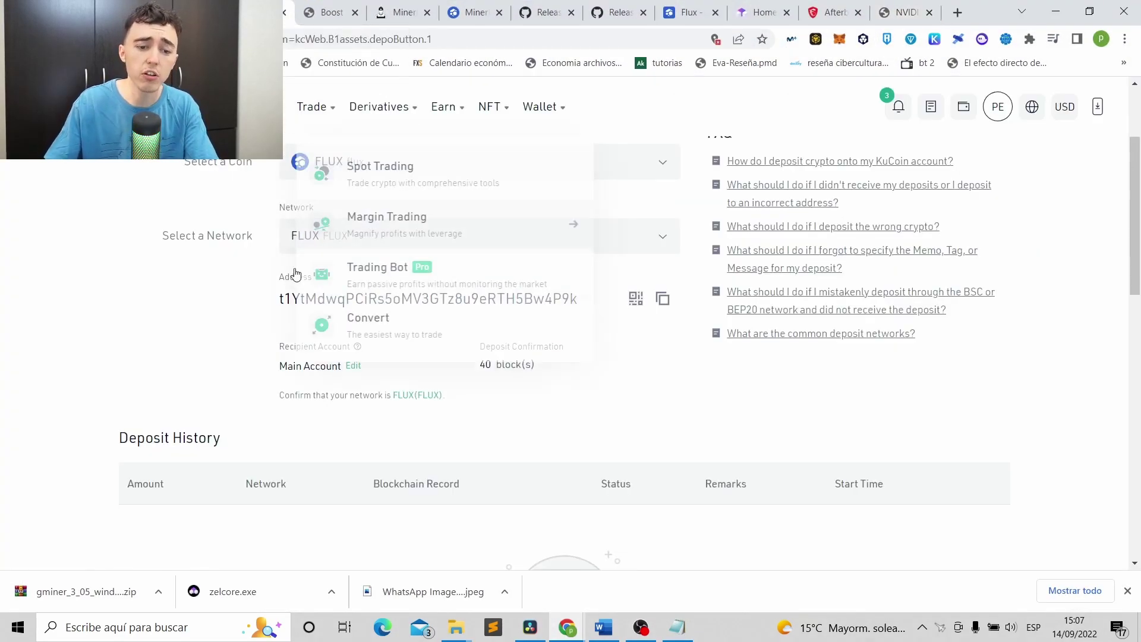
left_click(414, 6)
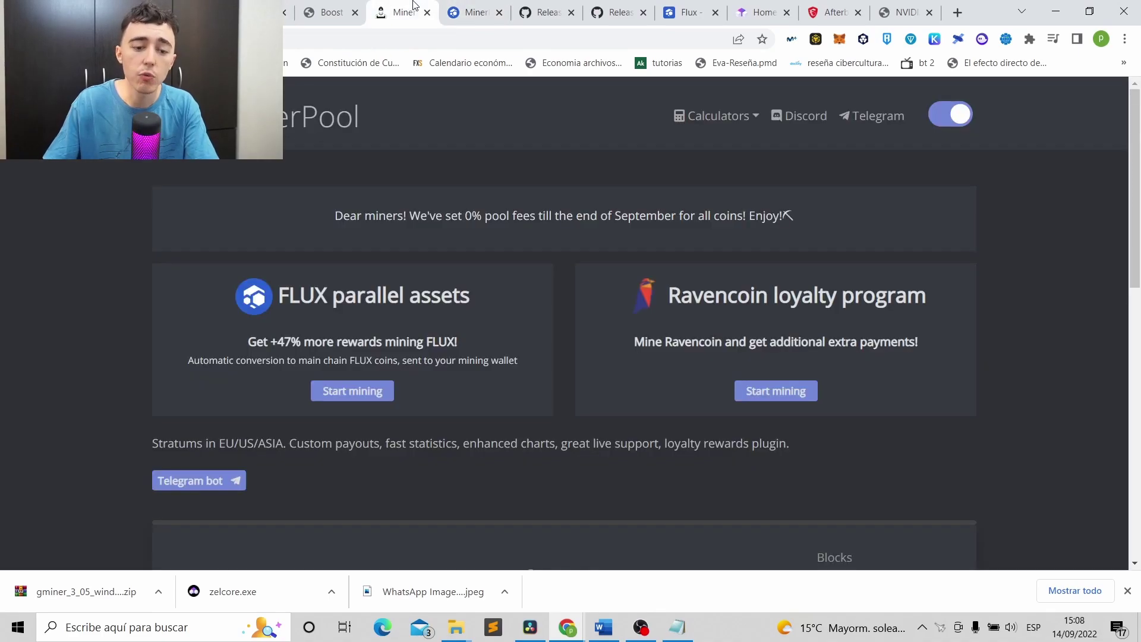
left_click(473, 12)
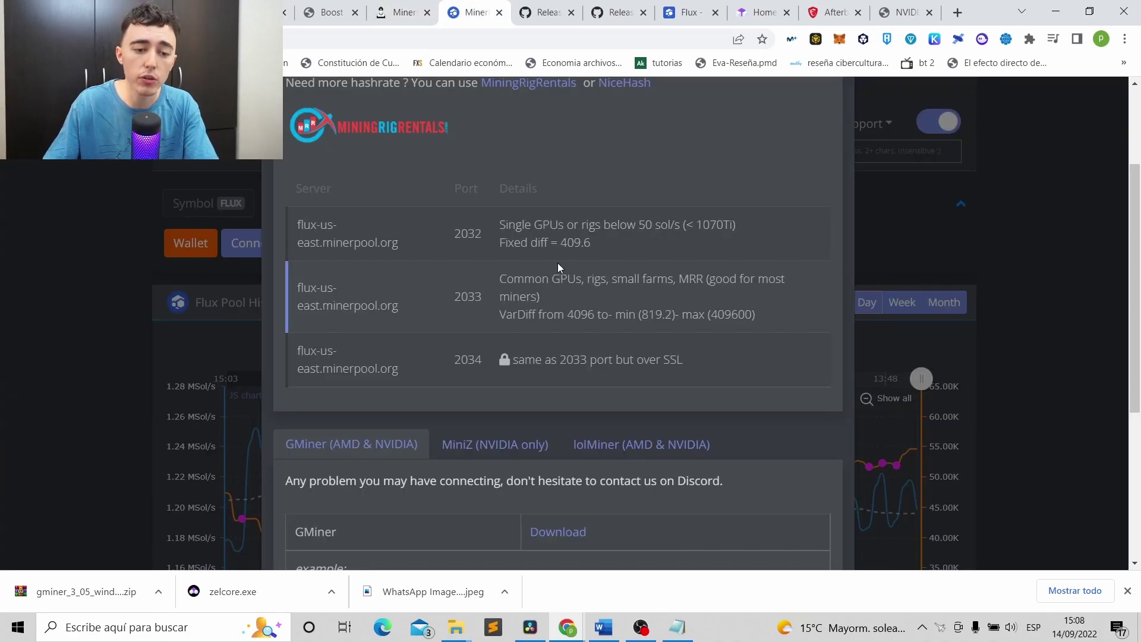
left_click(116, 255)
left_click(260, 249)
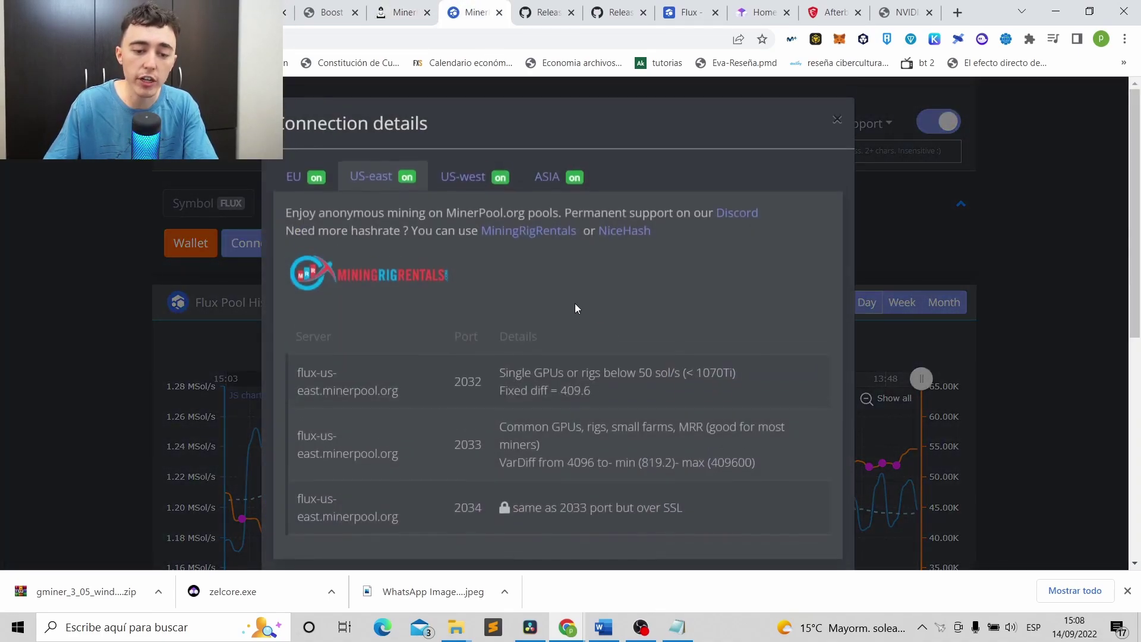
scroll(584, 304, "down", 8)
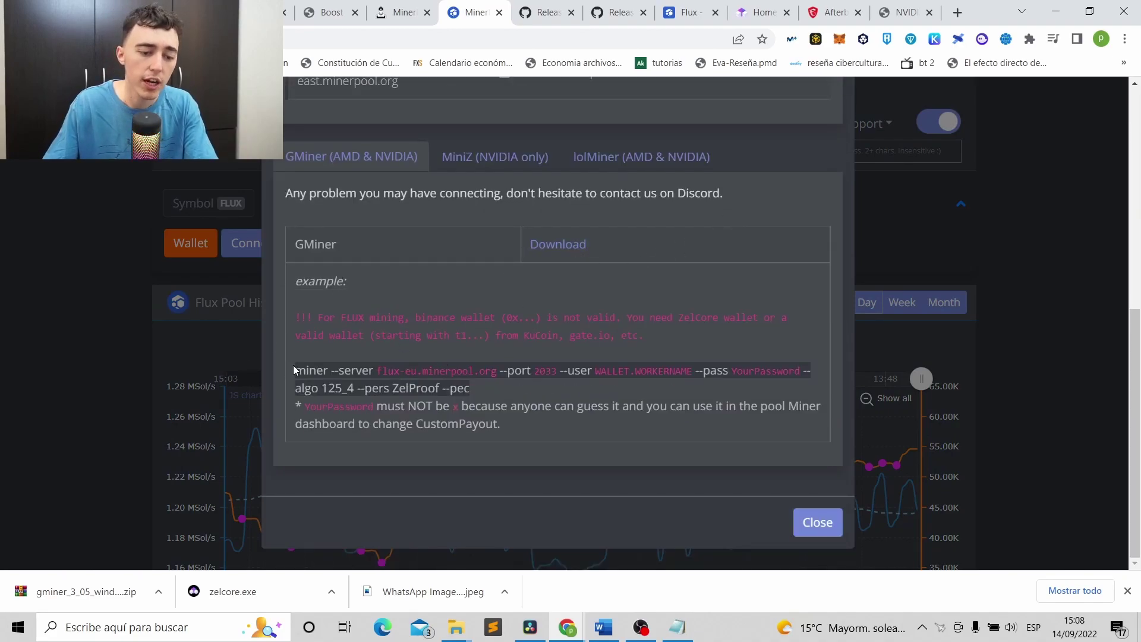
Compare the mine_flux script with the pool's example command, then close Notepad.
left_click(678, 627)
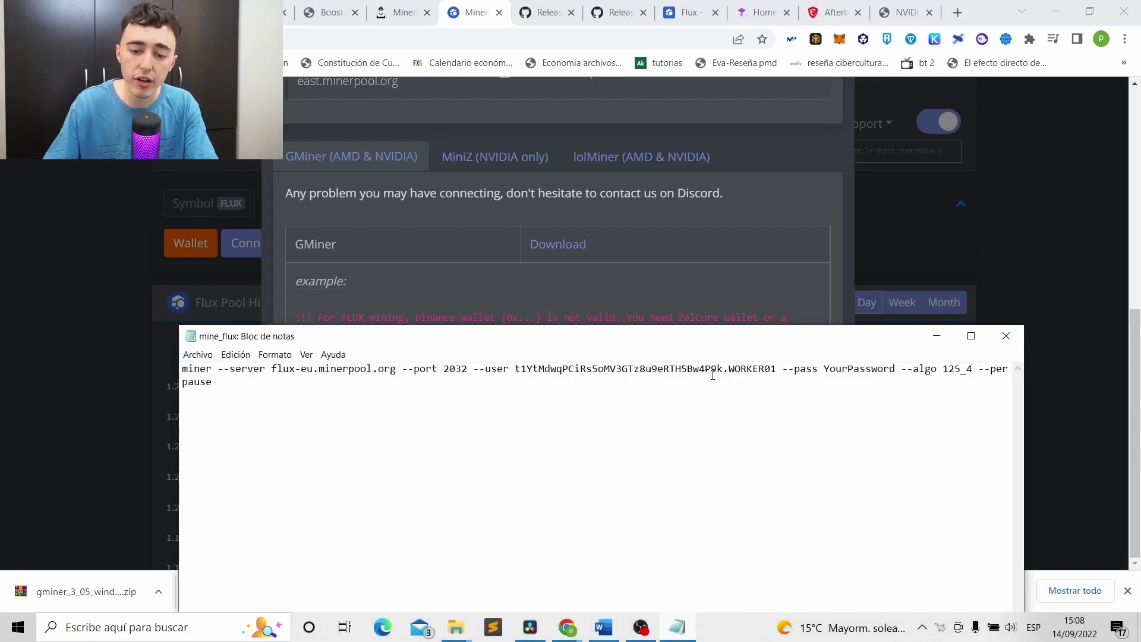
left_click_drag(272, 371, 462, 372)
left_click(461, 372)
scroll(500, 250, "up", 3)
scroll(496, 262, "down", 3)
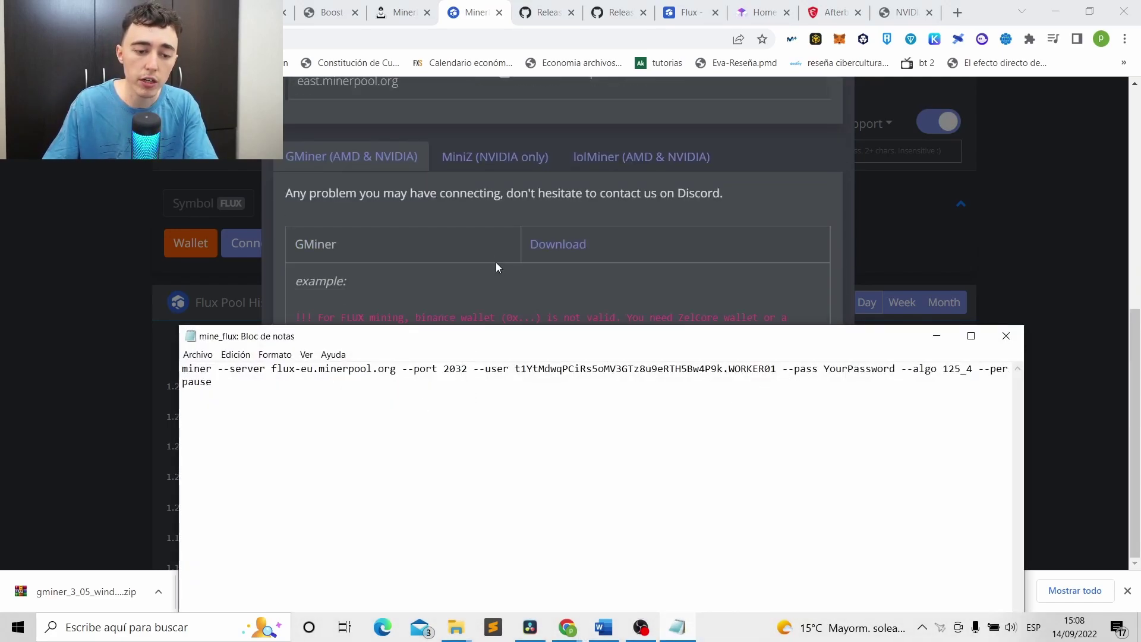
left_click_drag(572, 328, 523, 393)
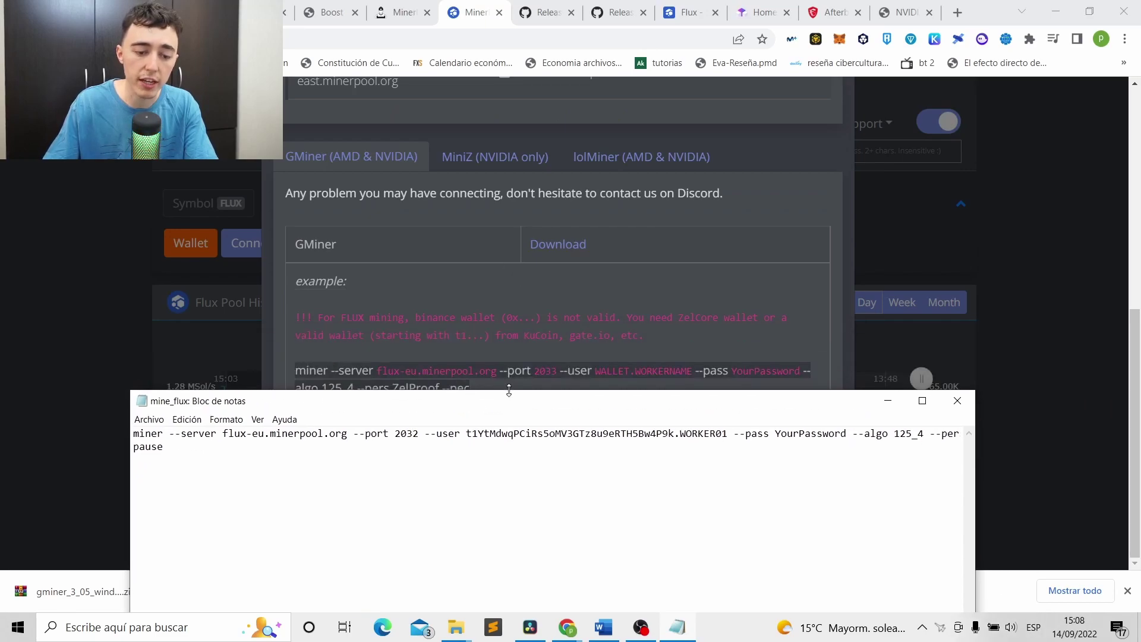
left_click_drag(550, 414, 598, 179)
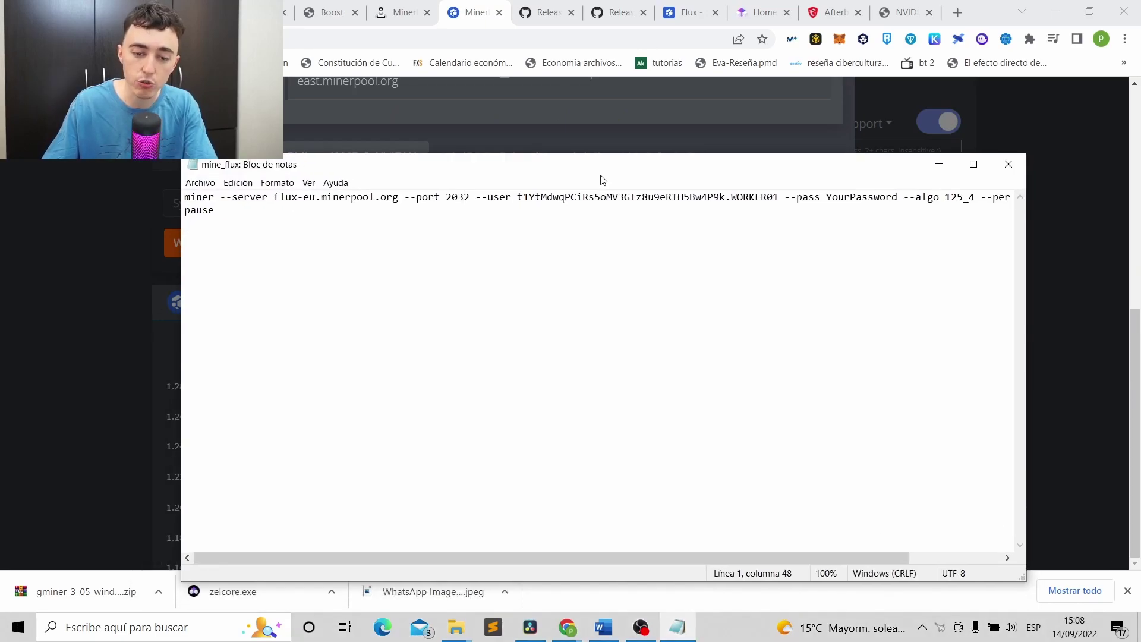
left_click(1008, 164)
Close the connection details and look over the KuCoin, Flux and GMiner 3.05 release tabs.
scroll(574, 218, "up", 1)
scroll(574, 217, "up", 7)
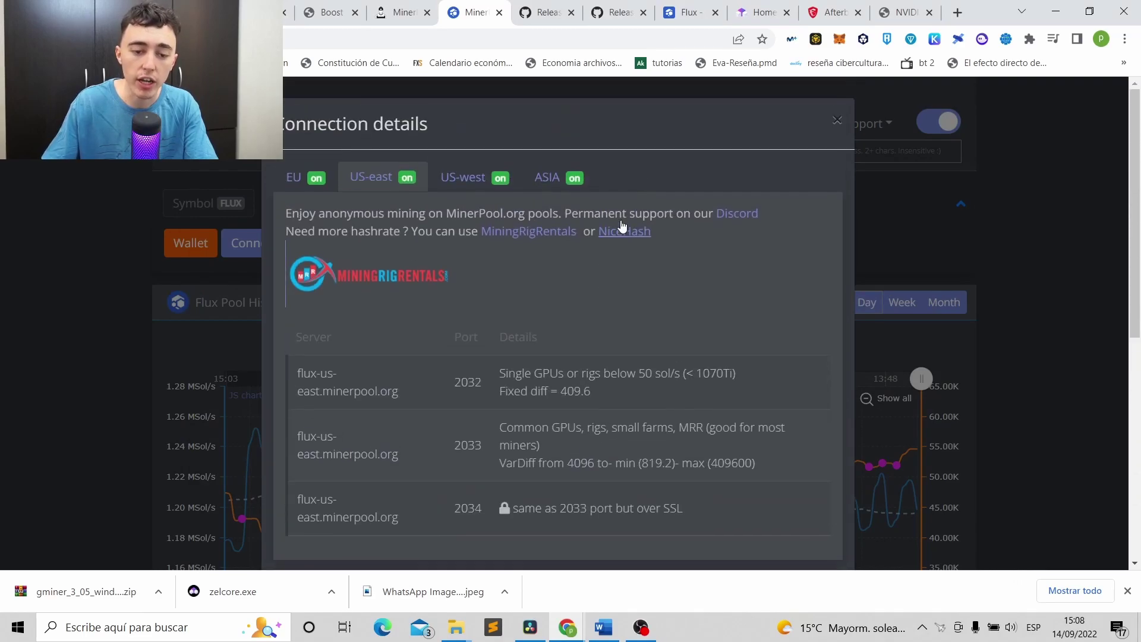
left_click(836, 121)
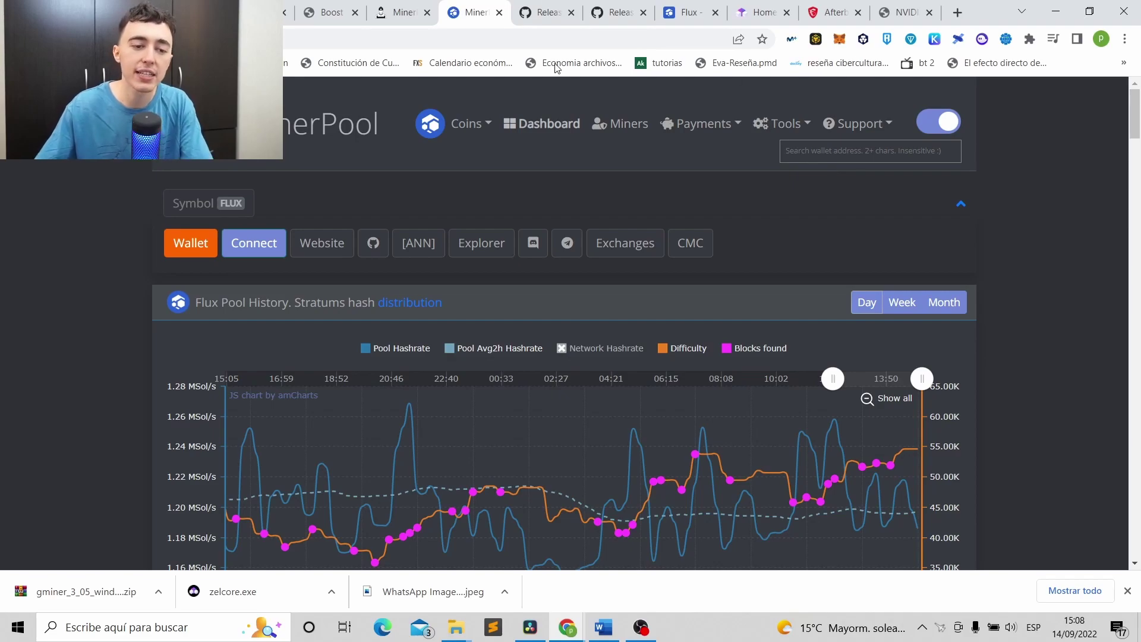
left_click(261, 11)
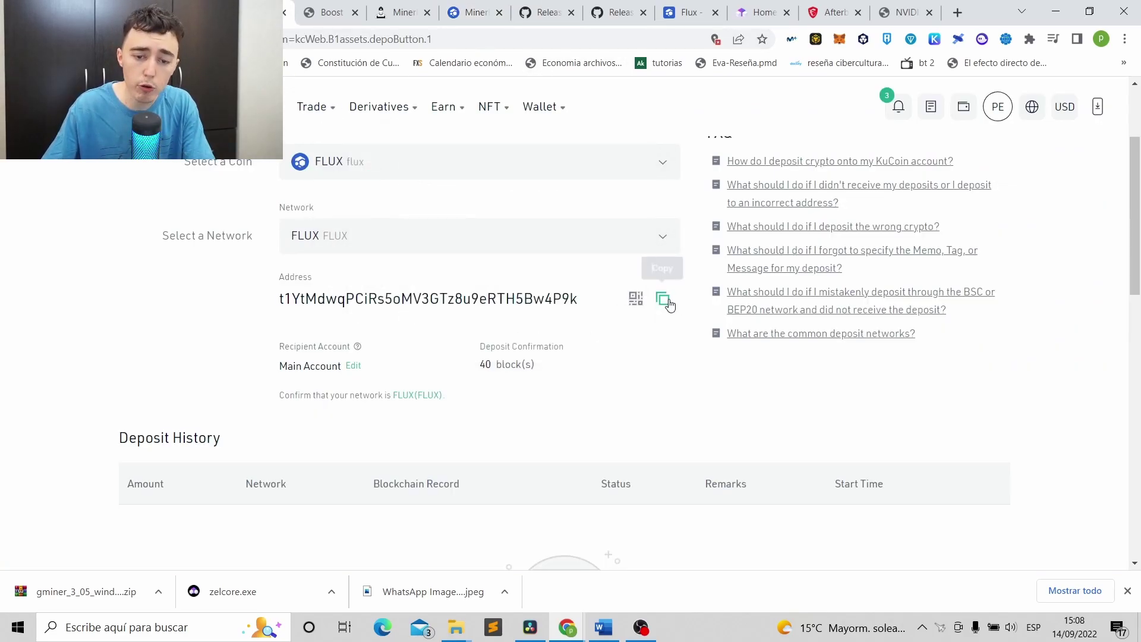
left_click(689, 12)
left_click(615, 11)
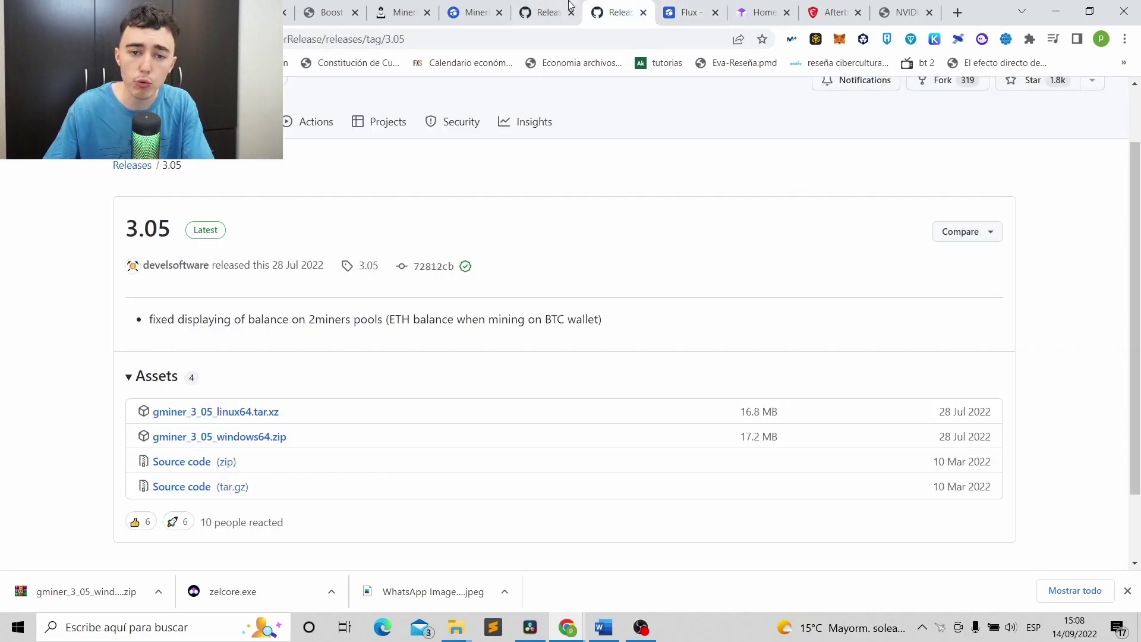
left_click(474, 12)
Search MinerPool for the pasted FLUX wallet address to load its miner stats.
left_click(818, 150)
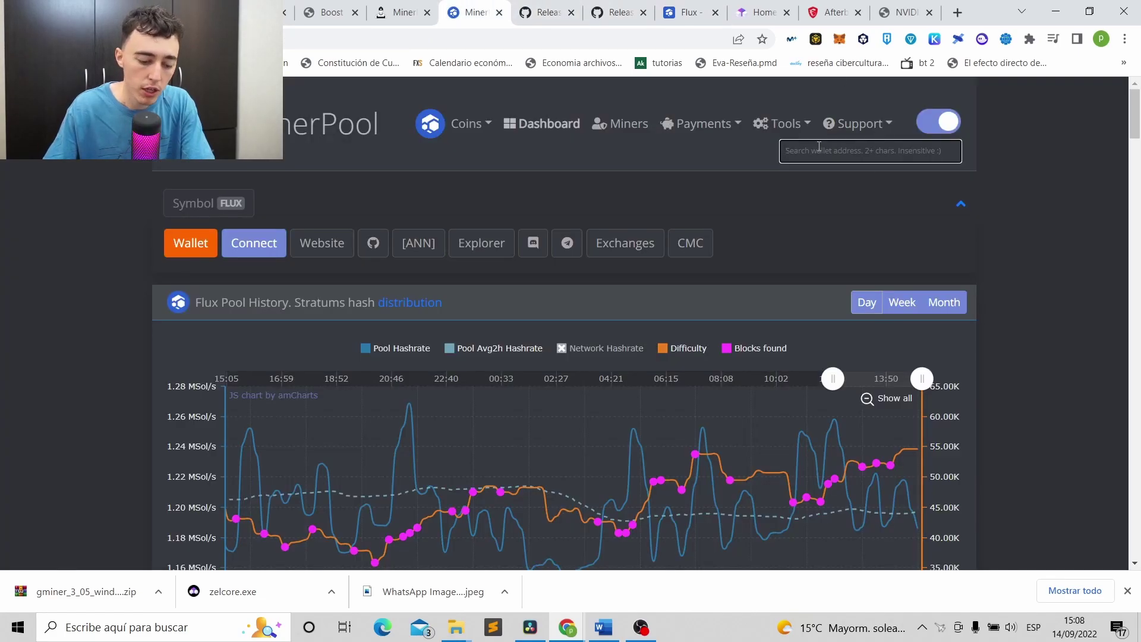
key("ctrl+v")
key("Return")
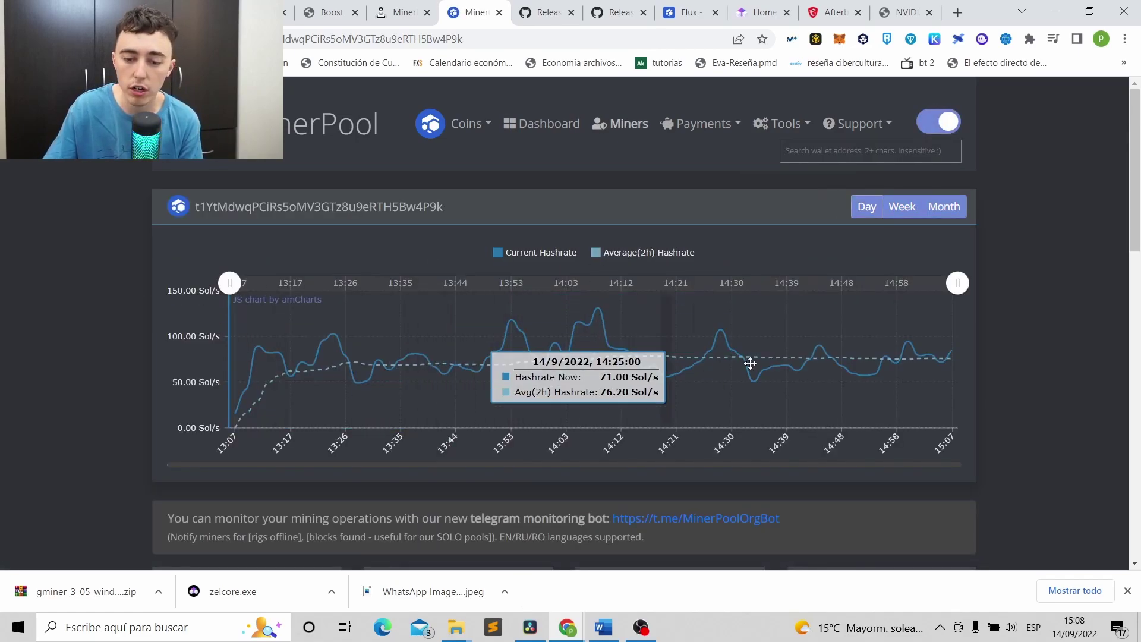
scroll(423, 235, "down", 9)
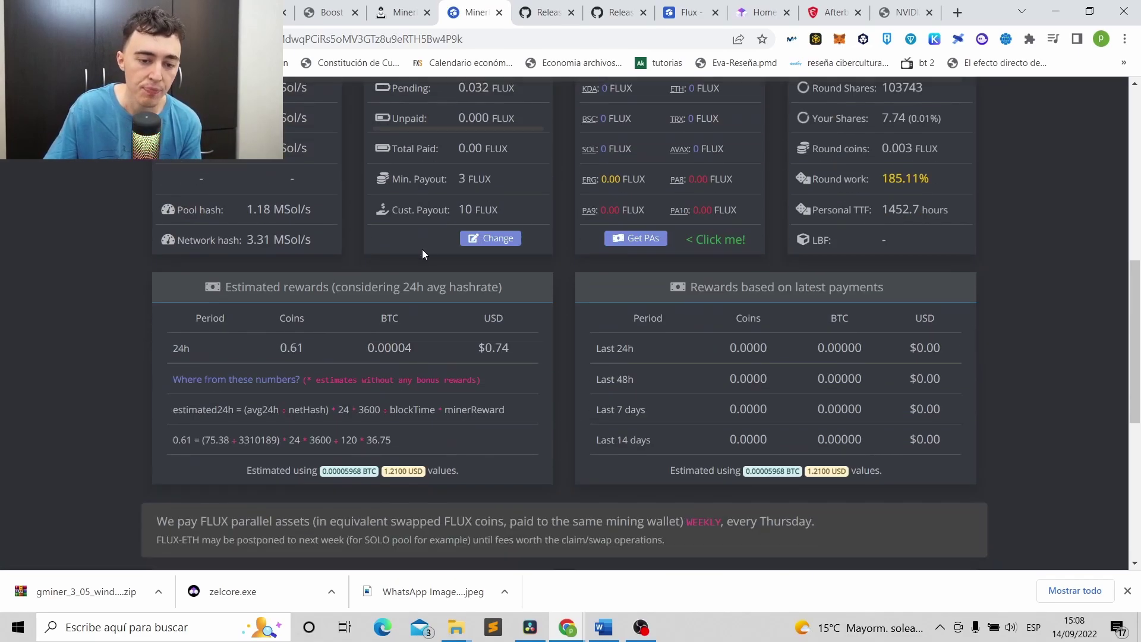
scroll(425, 248, "up", 5)
scroll(583, 235, "down", 3)
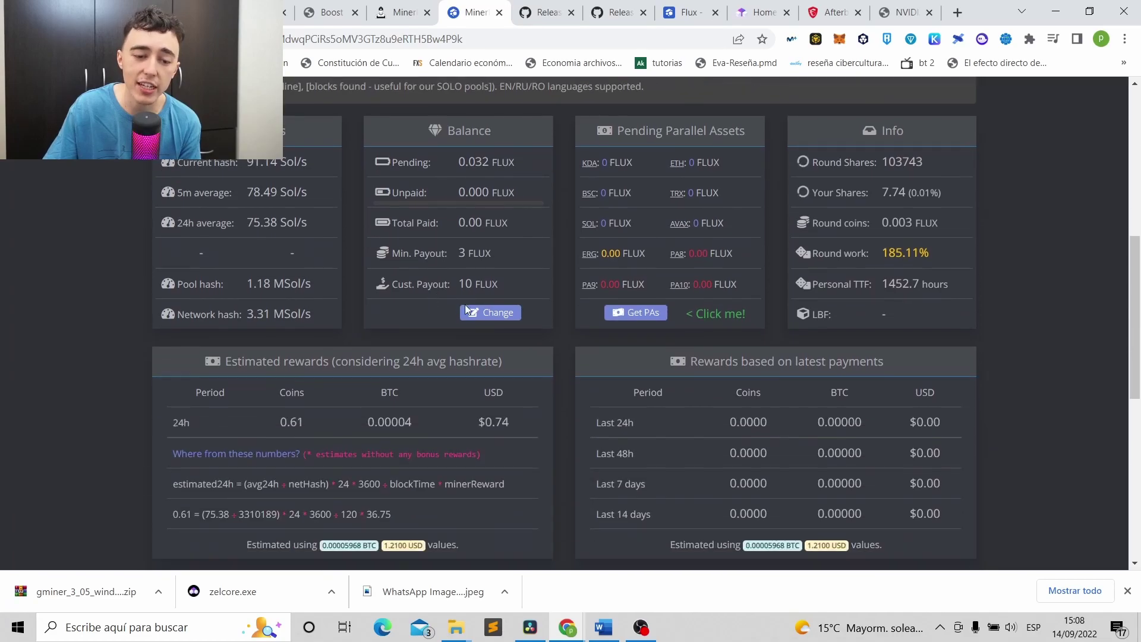
Drag the custom payout threshold down to 3 FLUX, then open the miner folder.
left_click(498, 315)
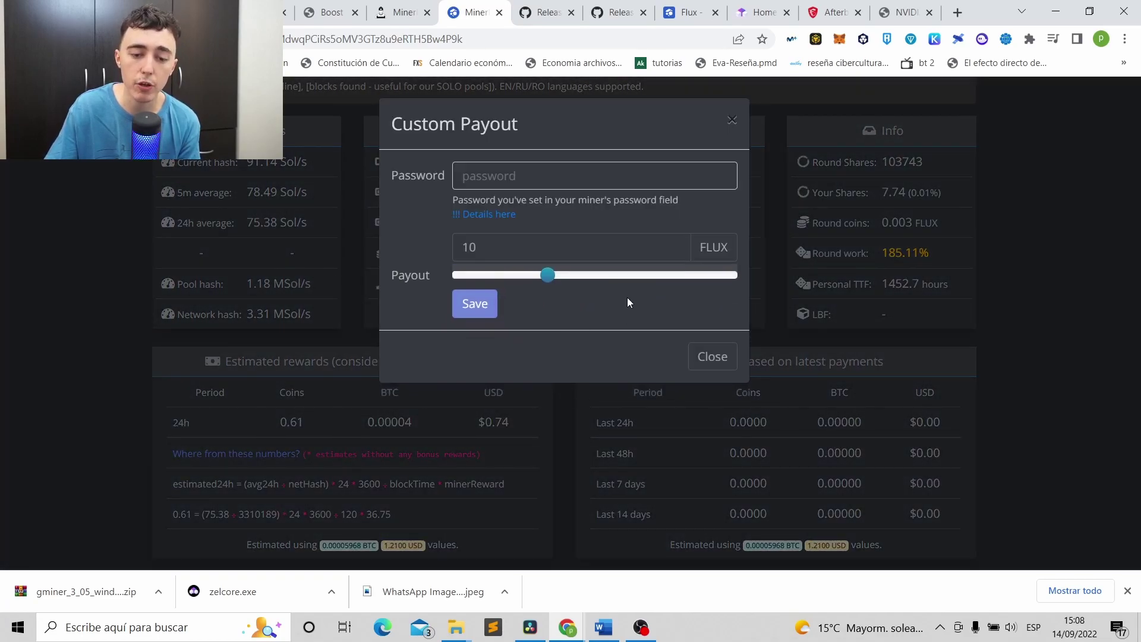
left_click_drag(551, 279, 322, 289)
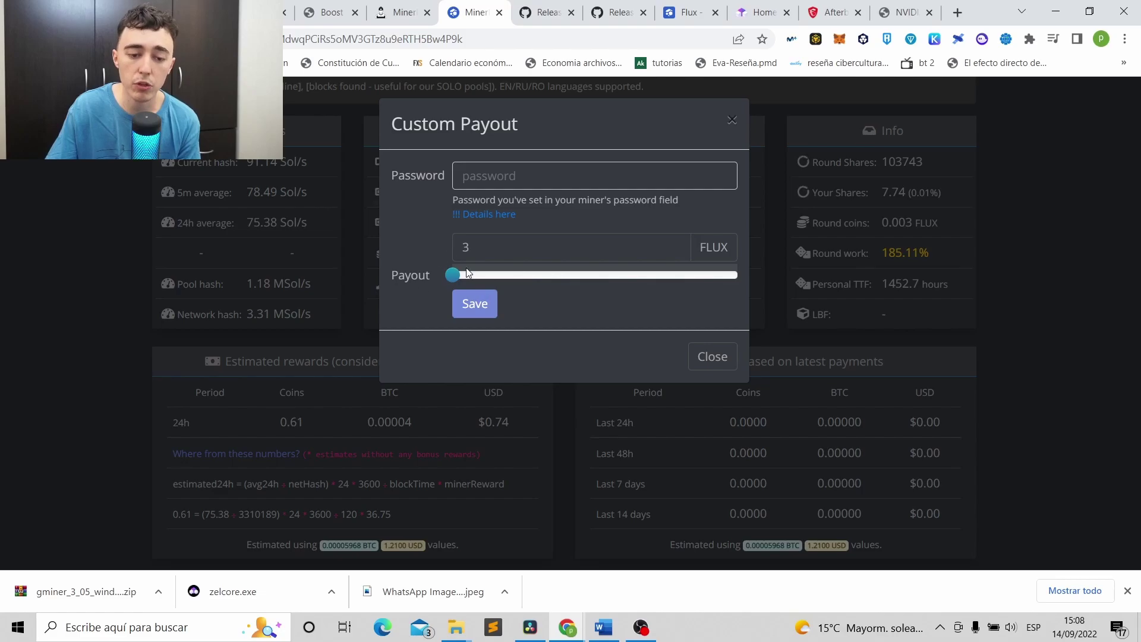
left_click(490, 188)
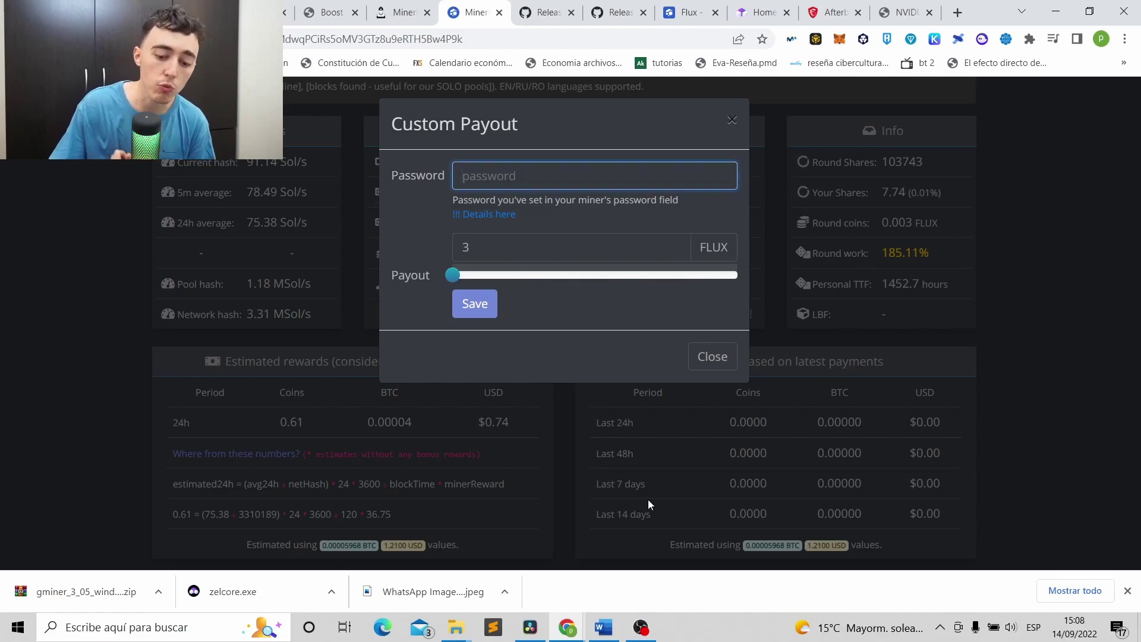
left_click(1056, 12)
double_click(901, 307)
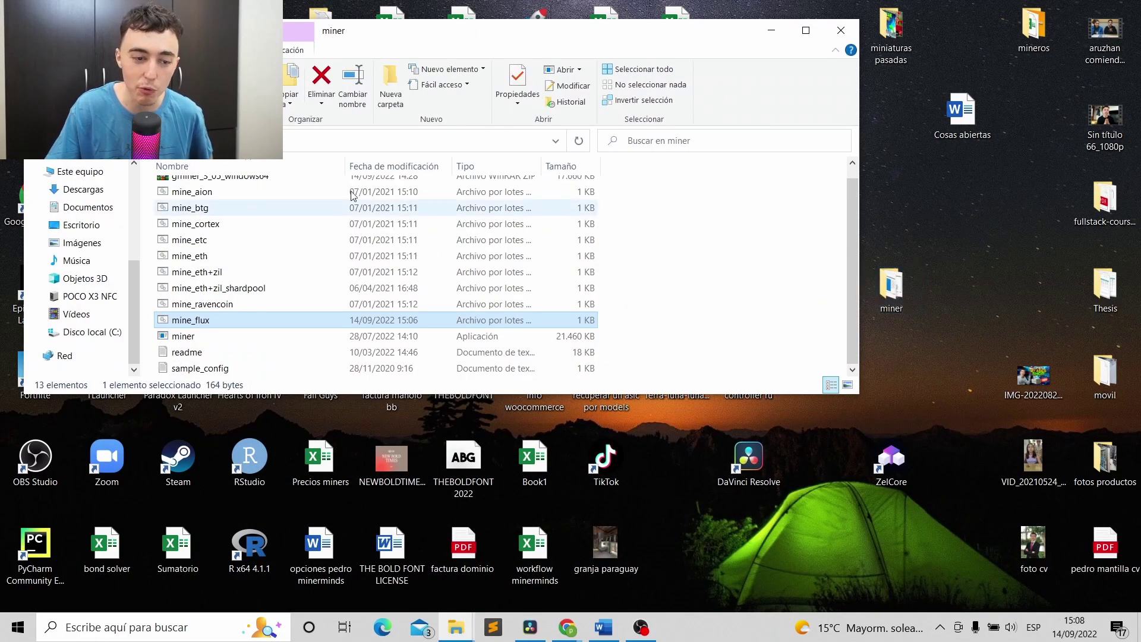
Check the --pass value in mine_flux with Notepad, then close MinerPool's Custom Payout window.
right_click(192, 320)
left_click(228, 274)
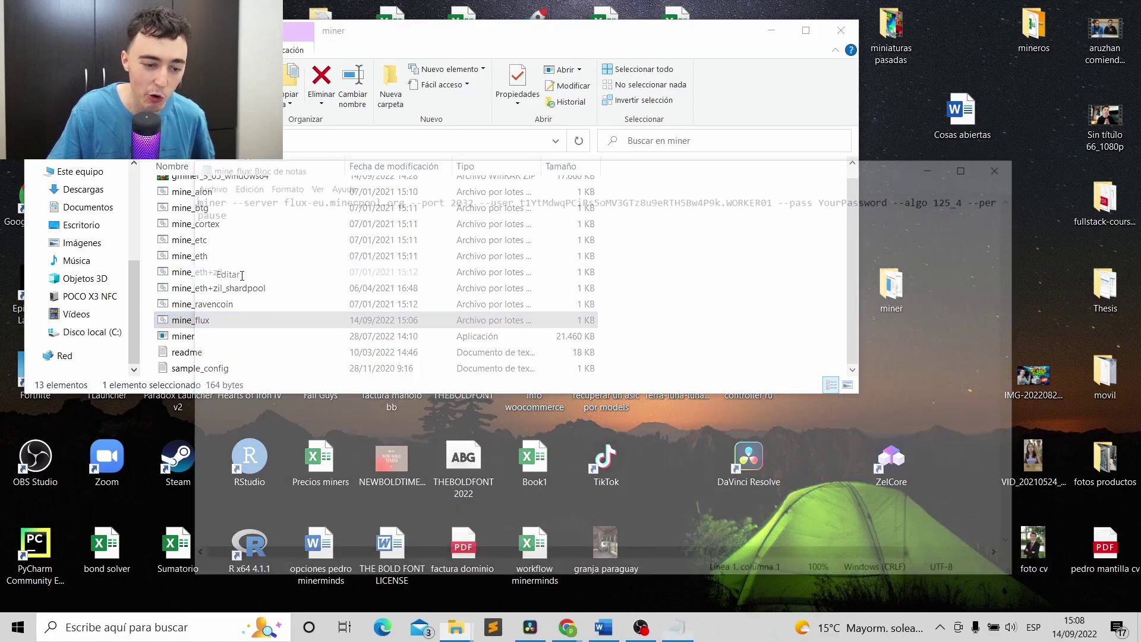
left_click_drag(894, 197, 832, 198)
left_click(884, 202)
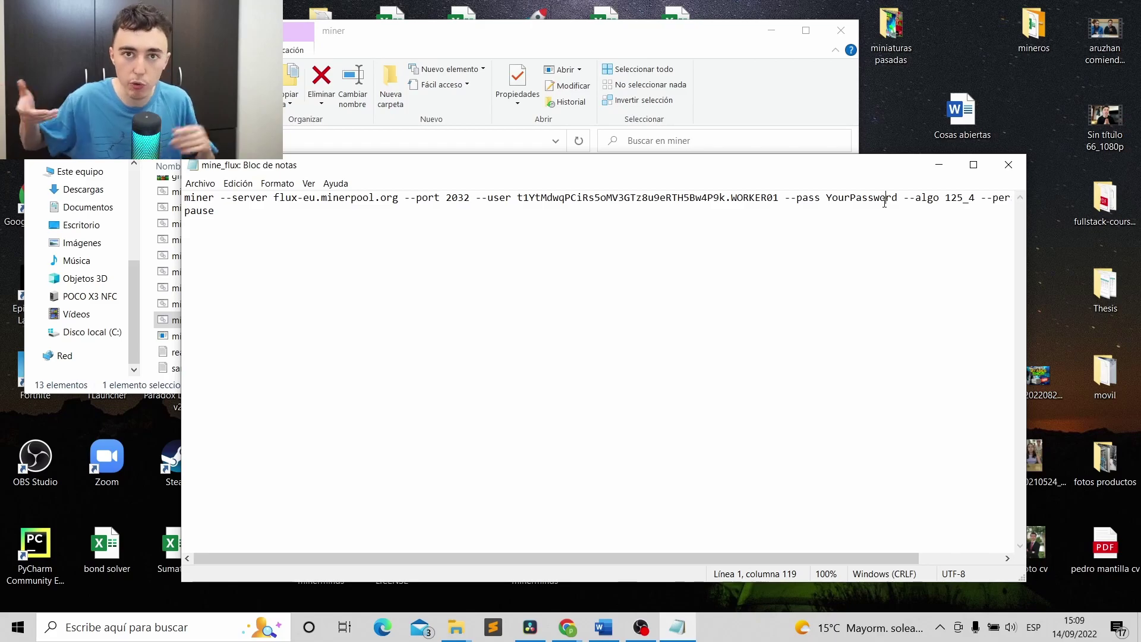
left_click(938, 164)
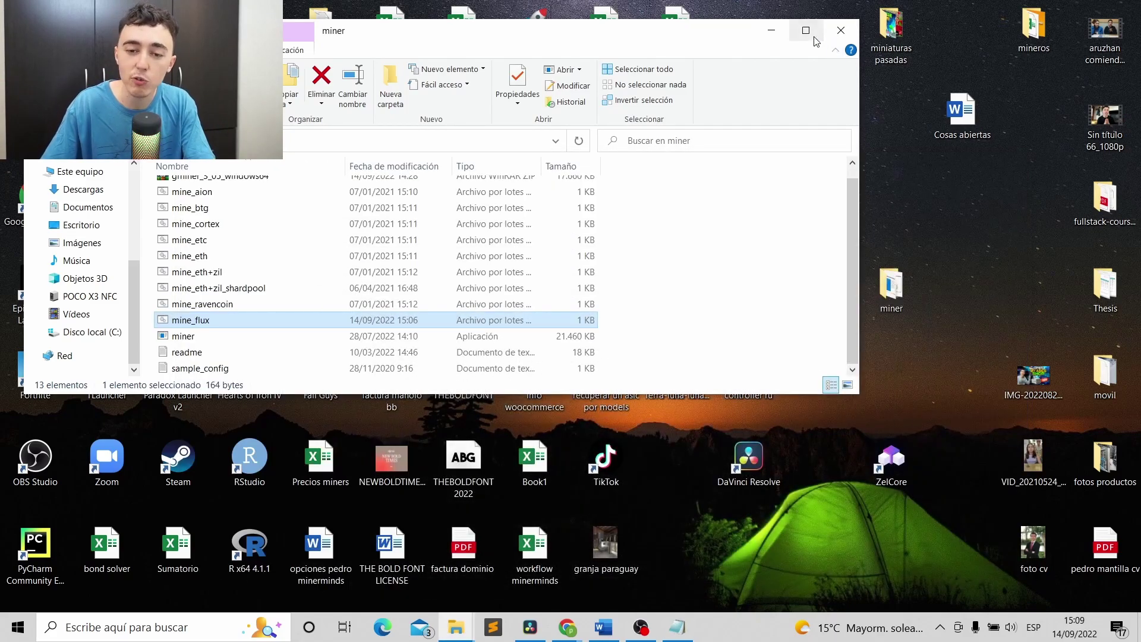
left_click(781, 40)
mouse_move(568, 627)
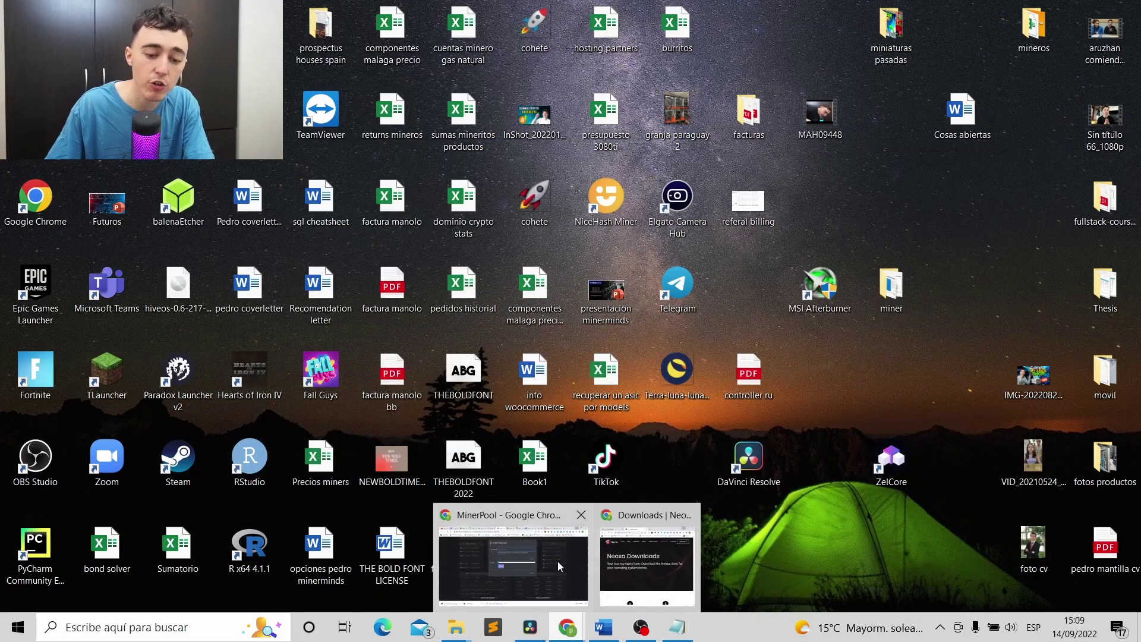
left_click(562, 558)
left_click(722, 127)
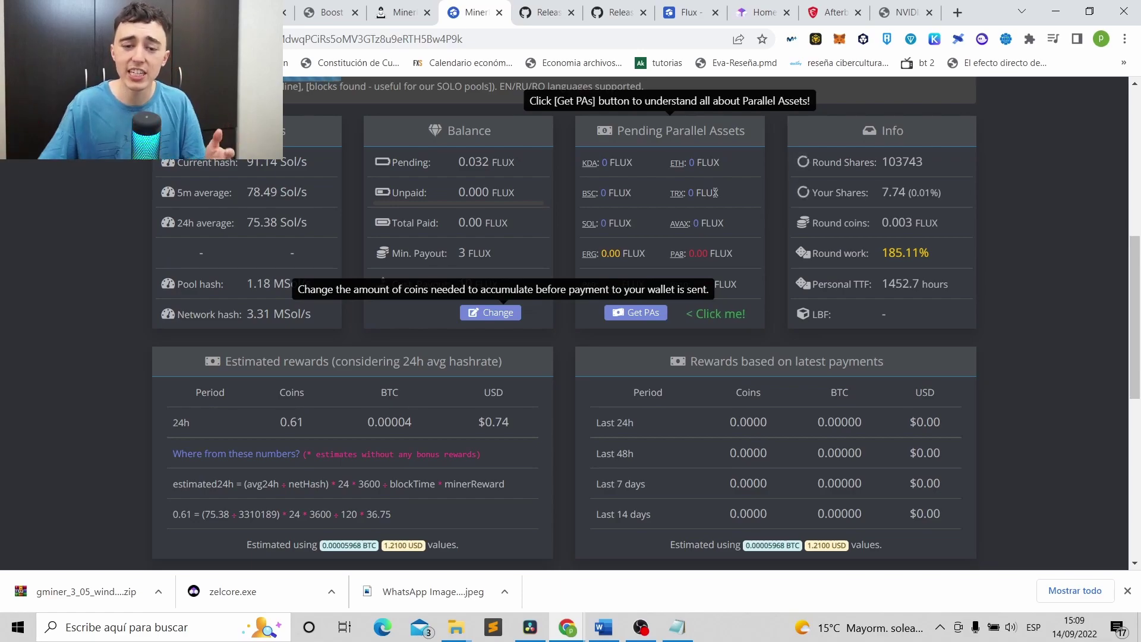
Review the miner's hashrate chart and balances, then switch to the HiveOS rig page.
scroll(661, 208, "up", 5)
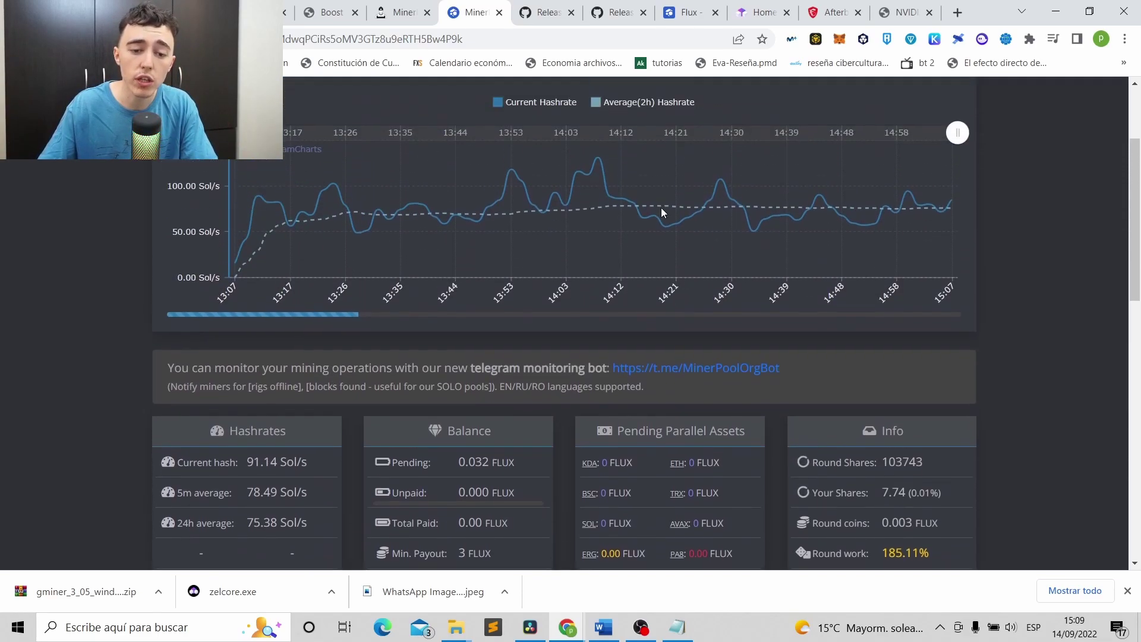
scroll(684, 220, "down", 3)
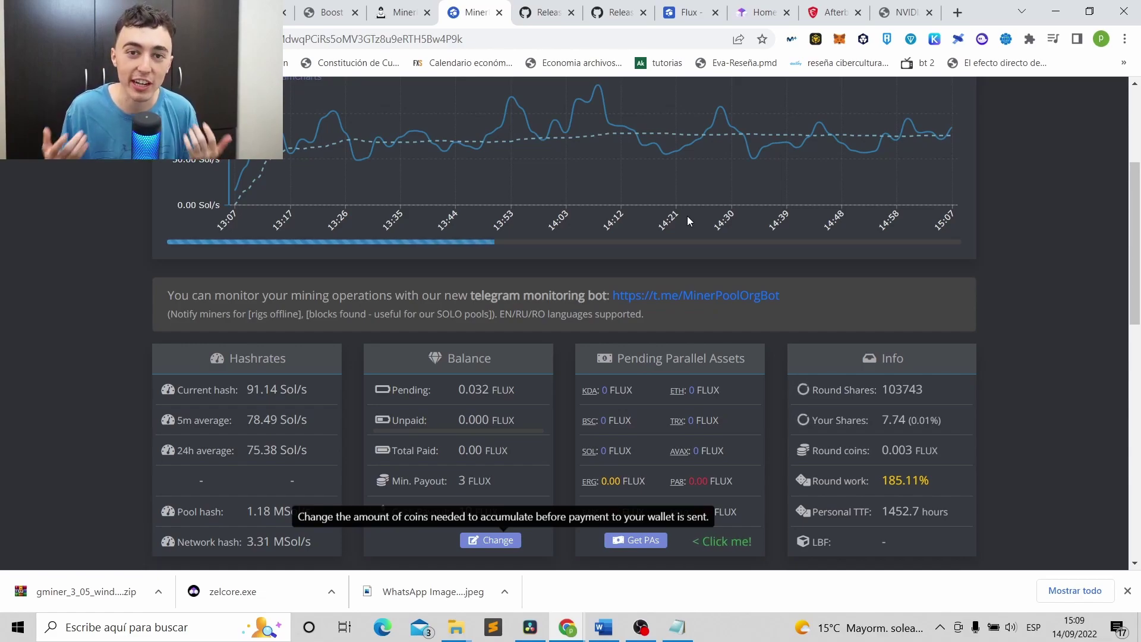
left_click(256, 12)
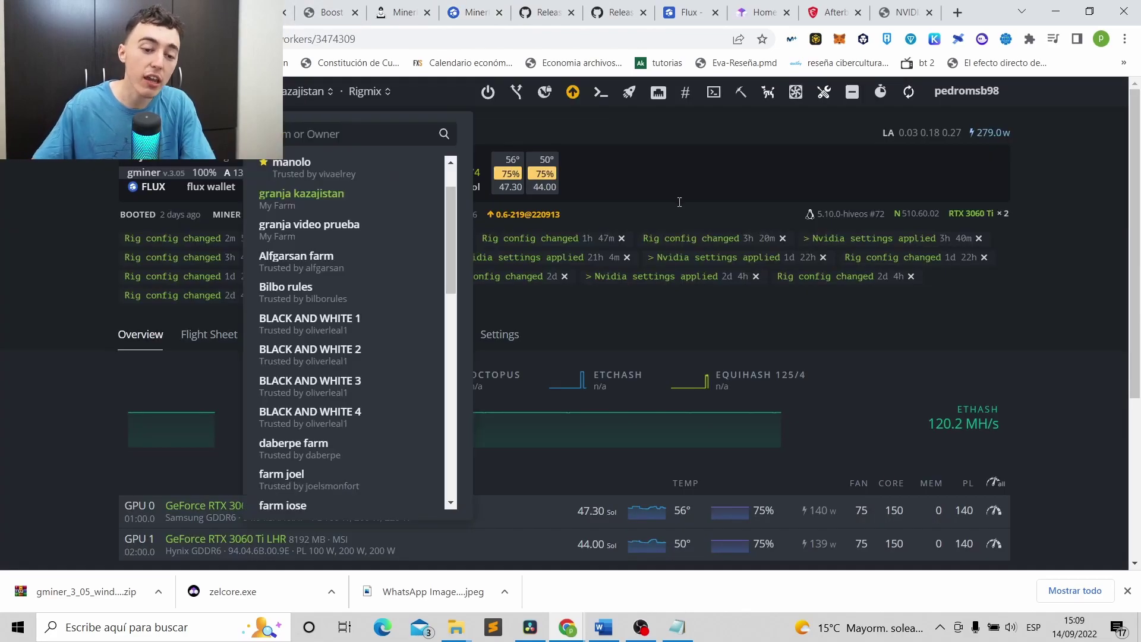
Copy the KuCoin FLUX deposit address and open the granja kazajistan farm's Flight Sheets.
left_click(256, 12)
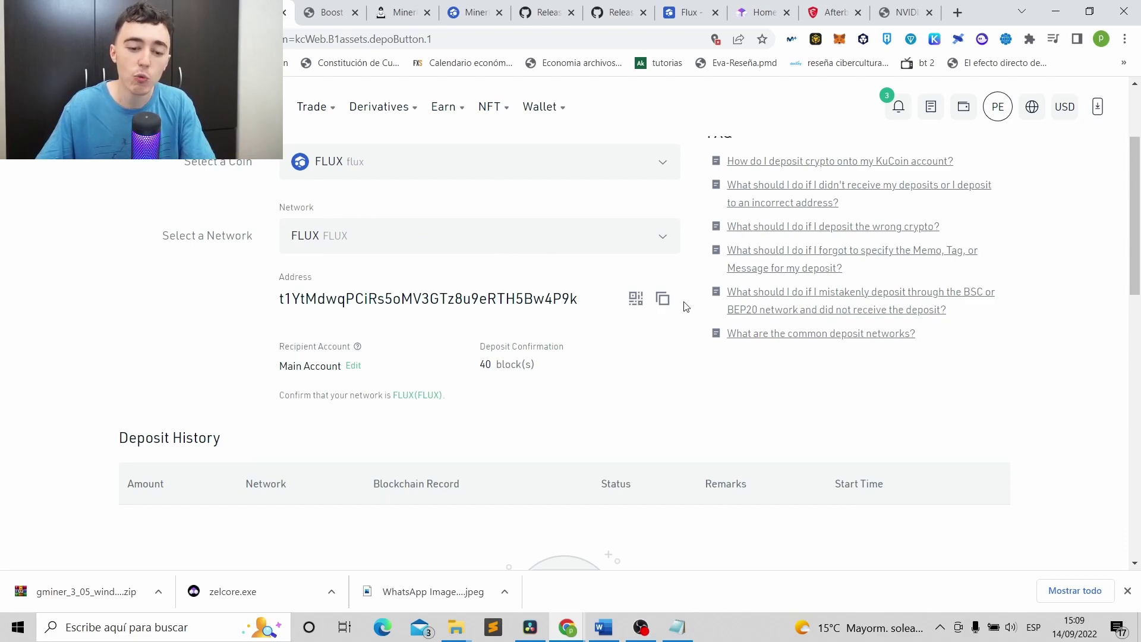
left_click(663, 298)
left_click(255, 12)
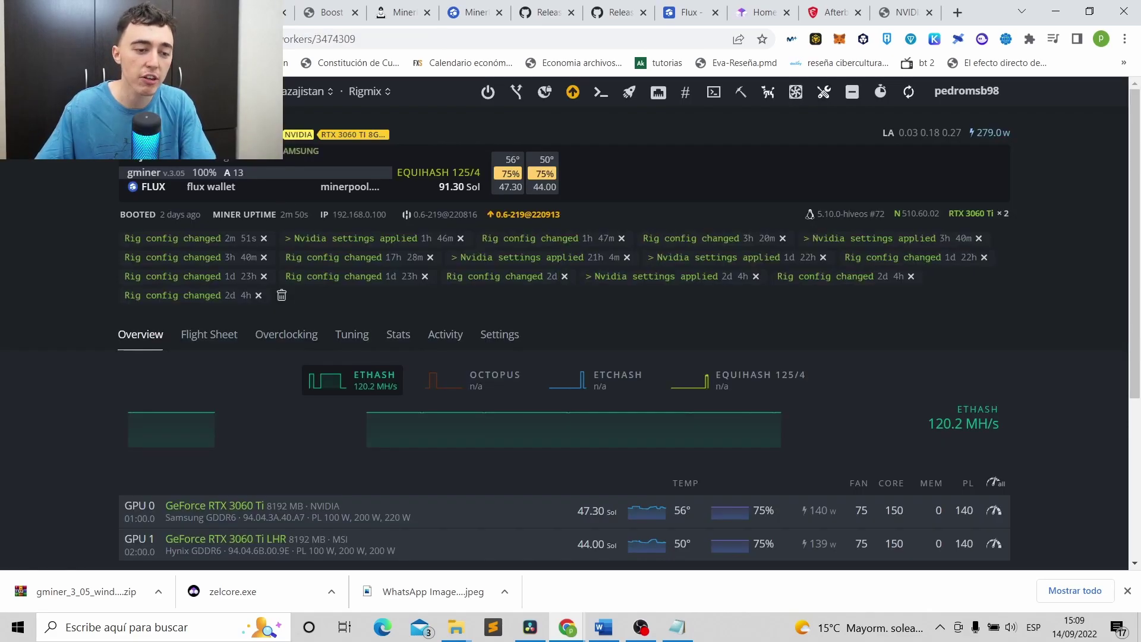
left_click(145, 91)
scroll(221, 364, "down", 3)
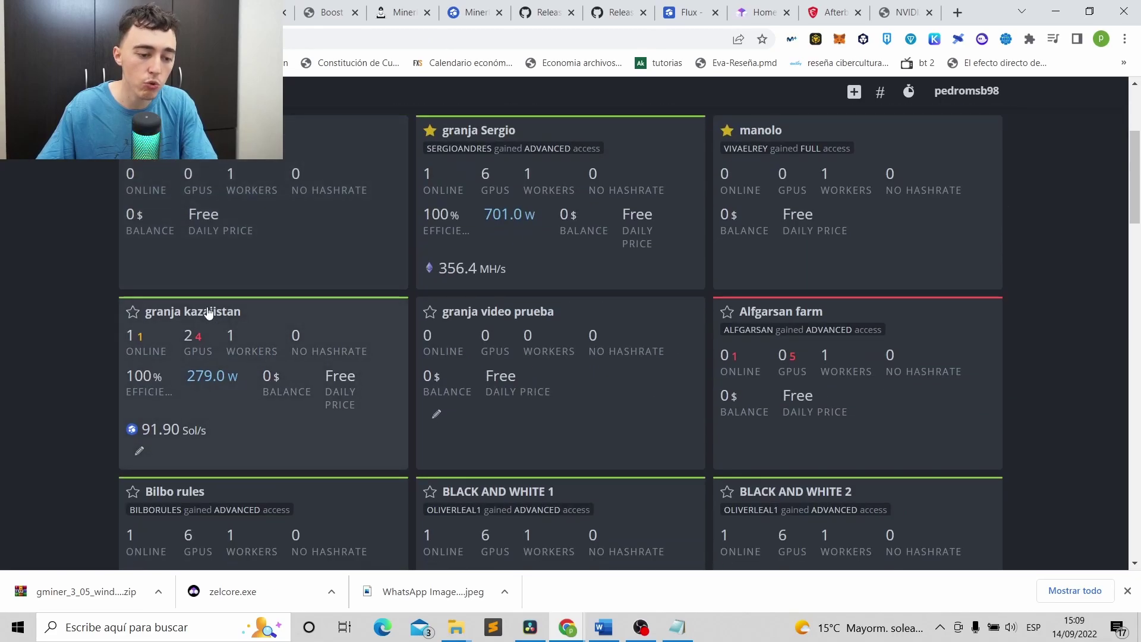
left_click(209, 313)
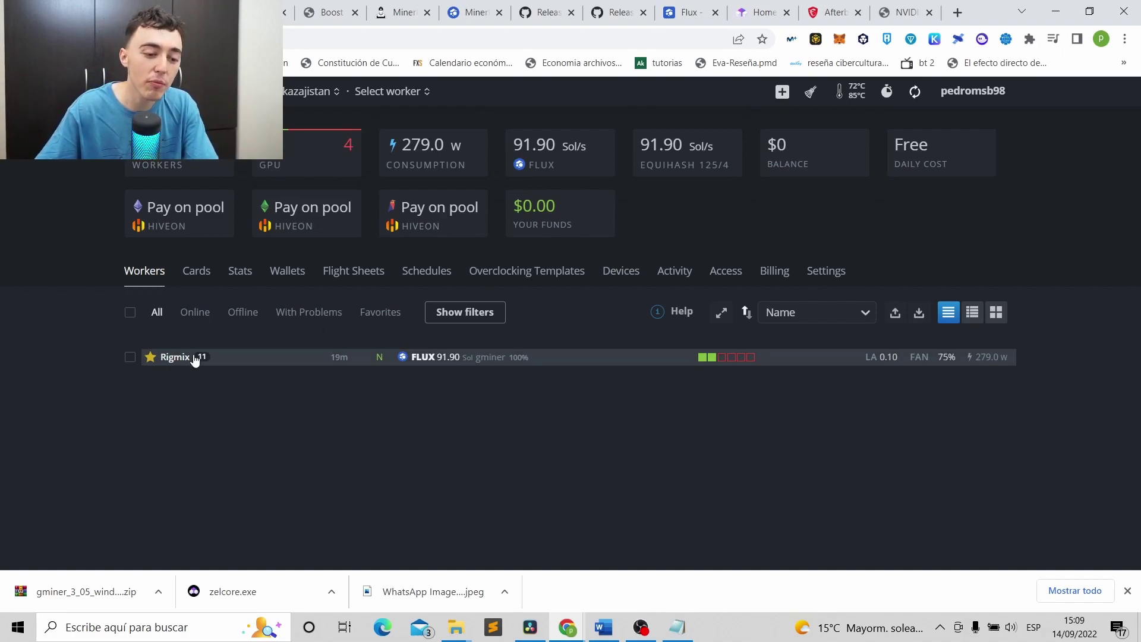
left_click(365, 285)
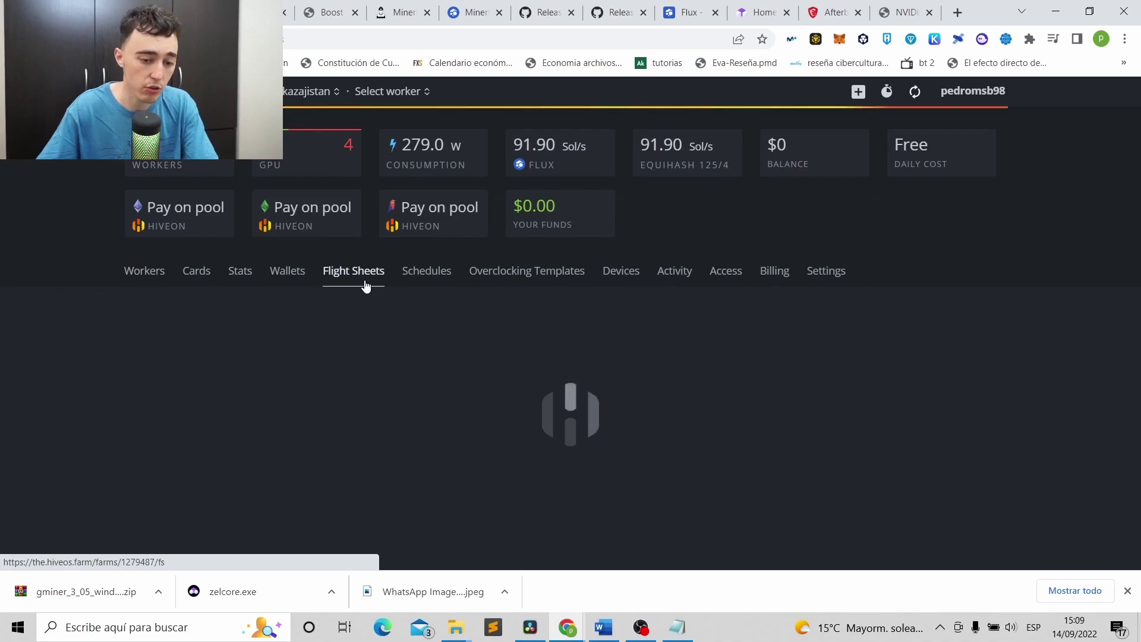
Start a new flight sheet with FLUX as the coin.
scroll(271, 302, "down", 1)
left_click(267, 300)
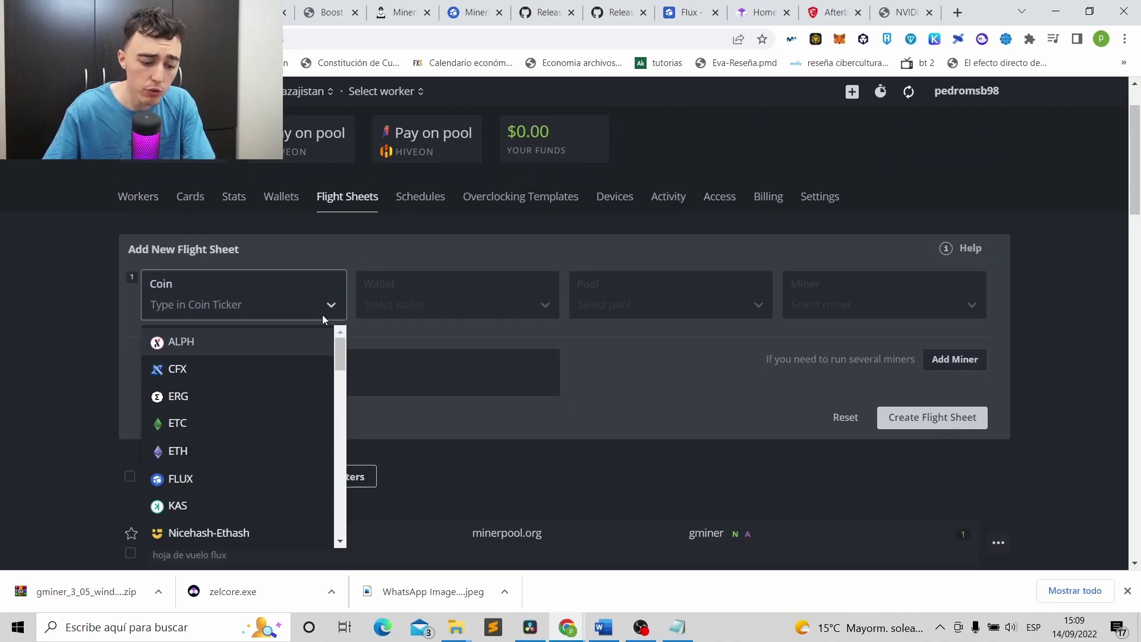
type("flux")
left_click(230, 332)
Create a global wallet named 'flux wallet' from the pasted FLUX address and select it.
left_click(441, 312)
left_click(542, 283)
left_click(425, 221)
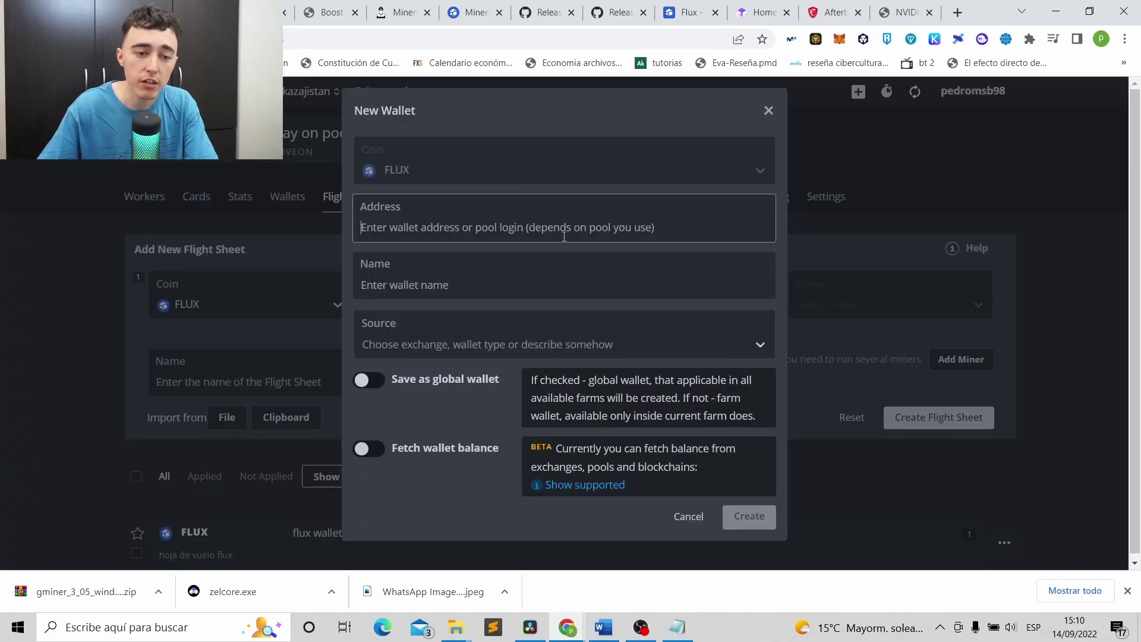
key("ctrl+v")
left_click(441, 277)
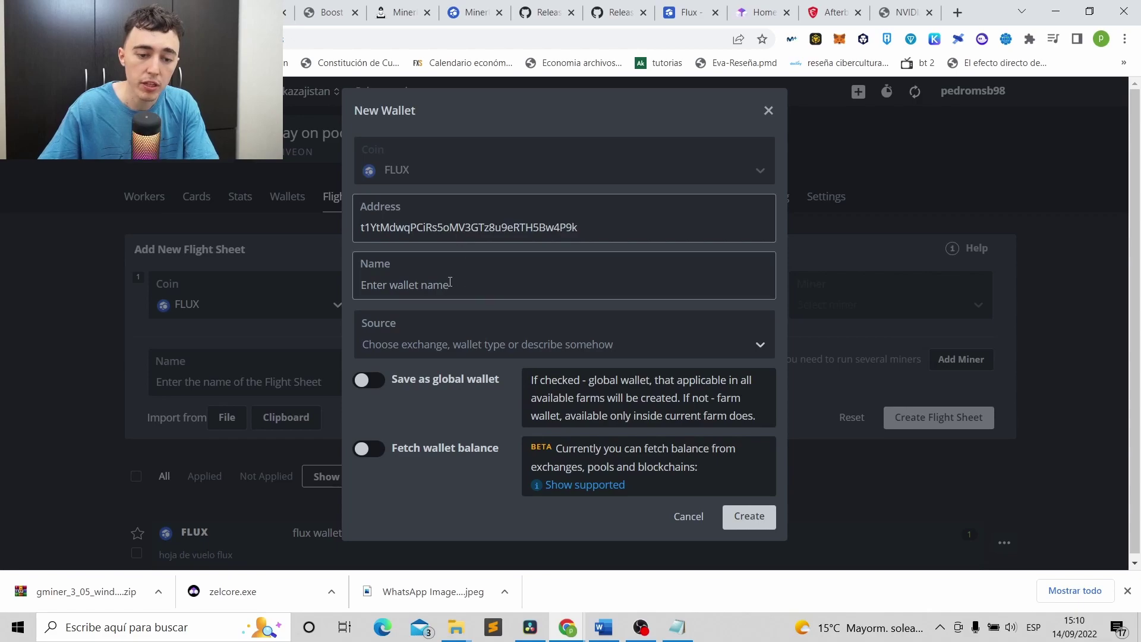
type("flux ")
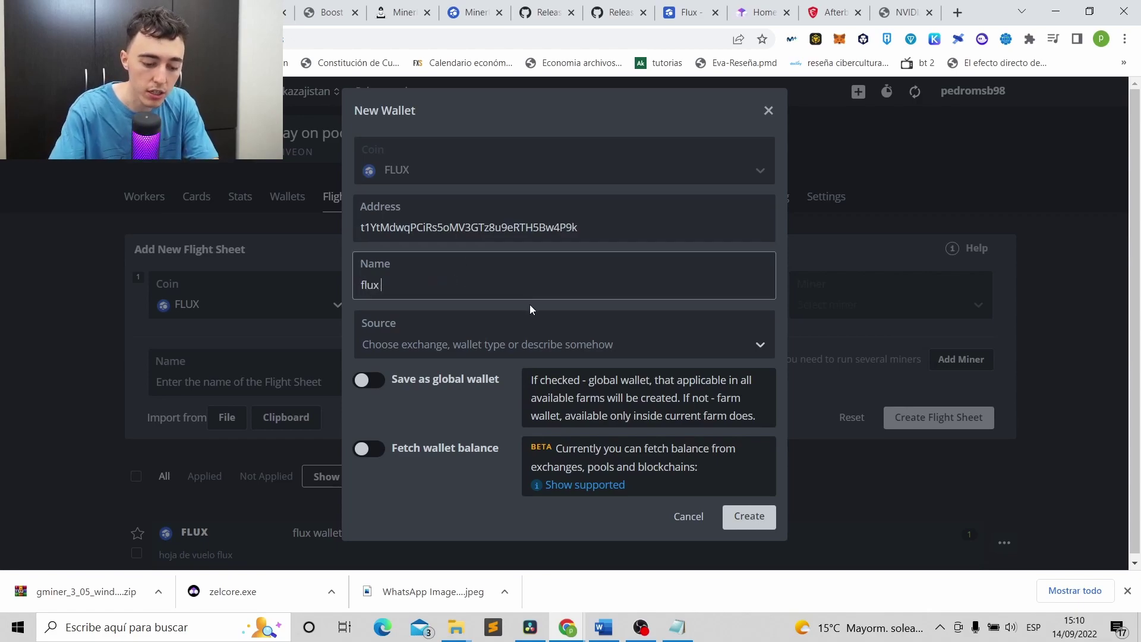
type("wallet")
left_click(377, 383)
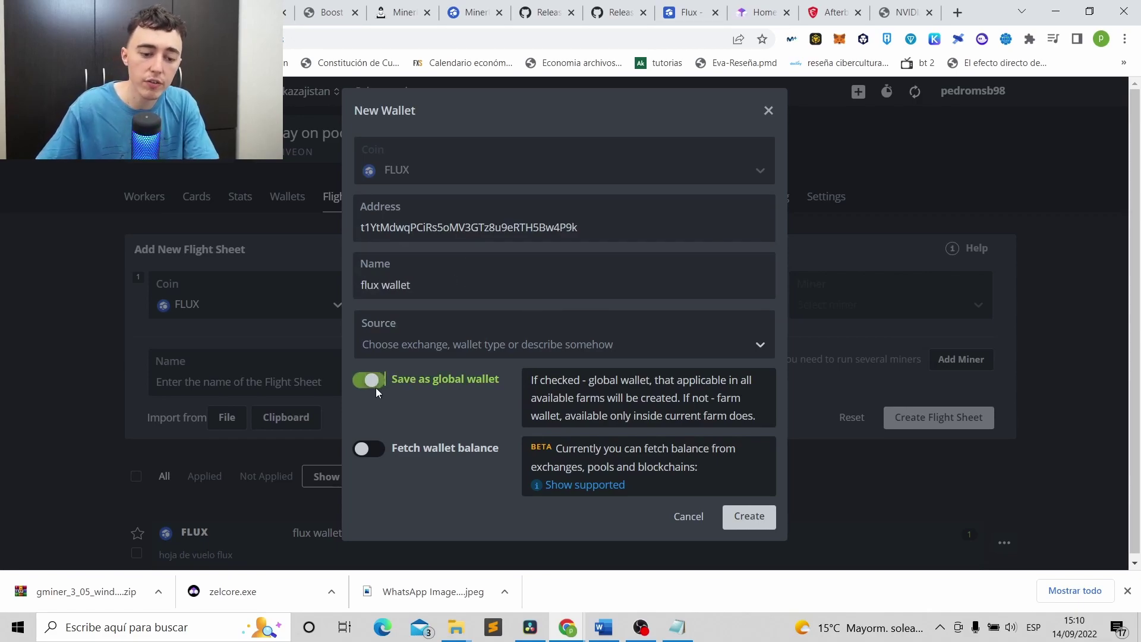
left_click(749, 516)
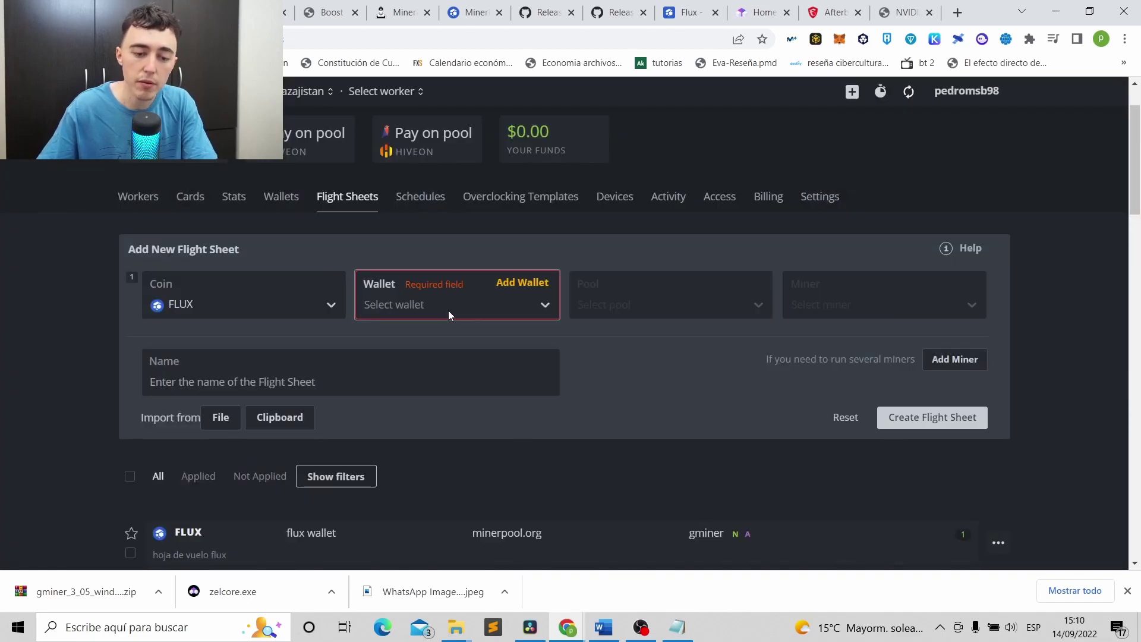
left_click(476, 309)
left_click(406, 342)
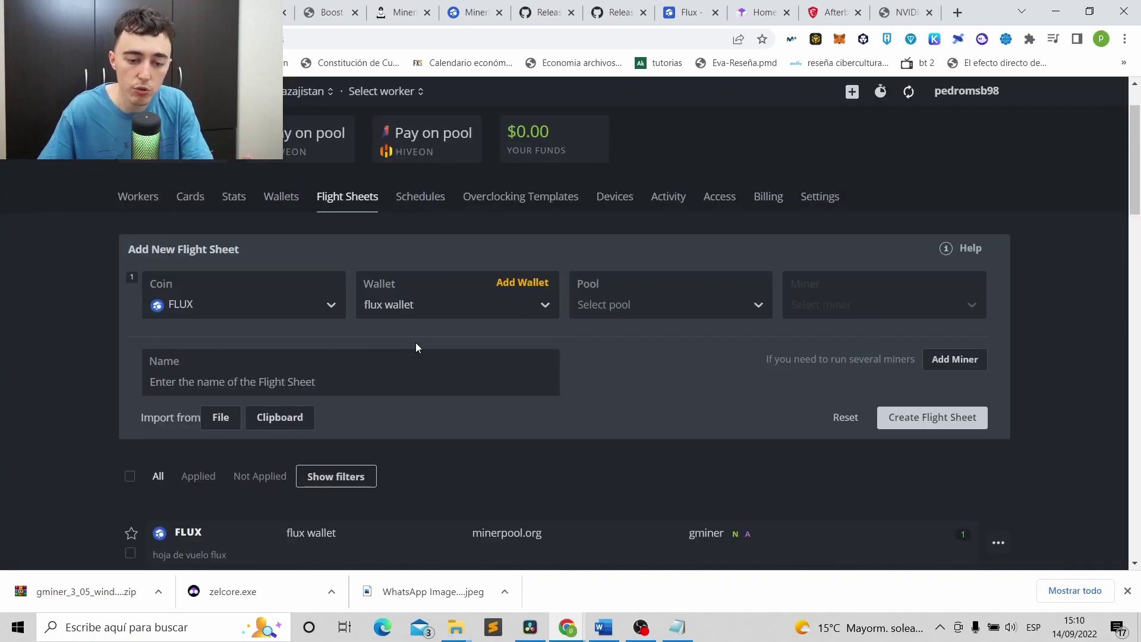
Set the pool to minerpool.org using only the EU Low diff server.
left_click(656, 310)
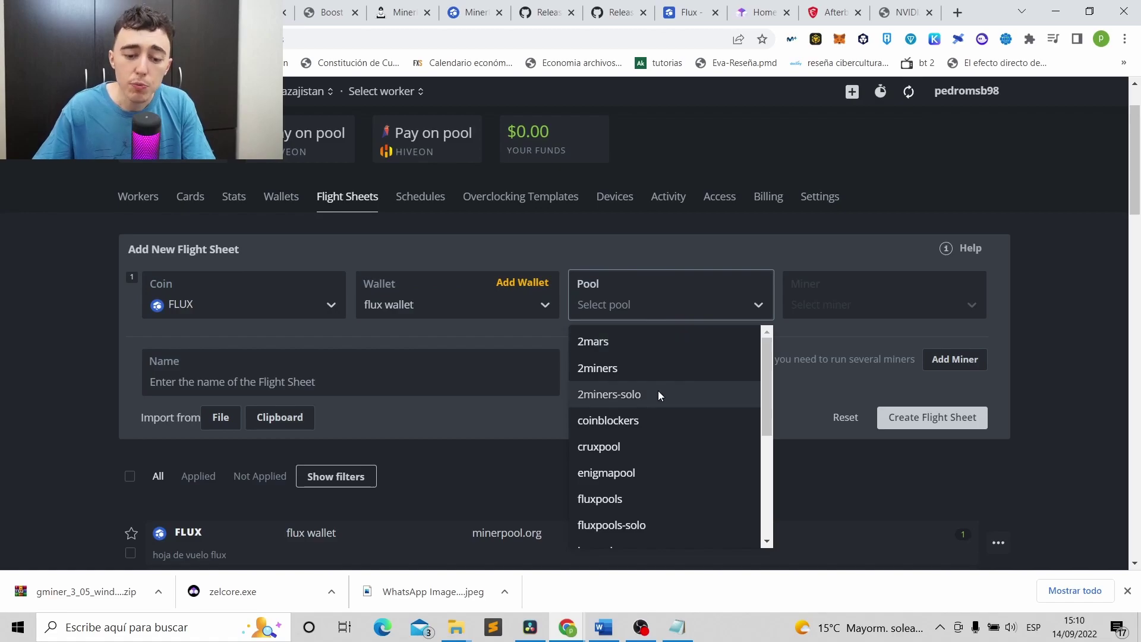
scroll(653, 397, "down", 5)
scroll(655, 396, "up", 4)
scroll(654, 380, "down", 3)
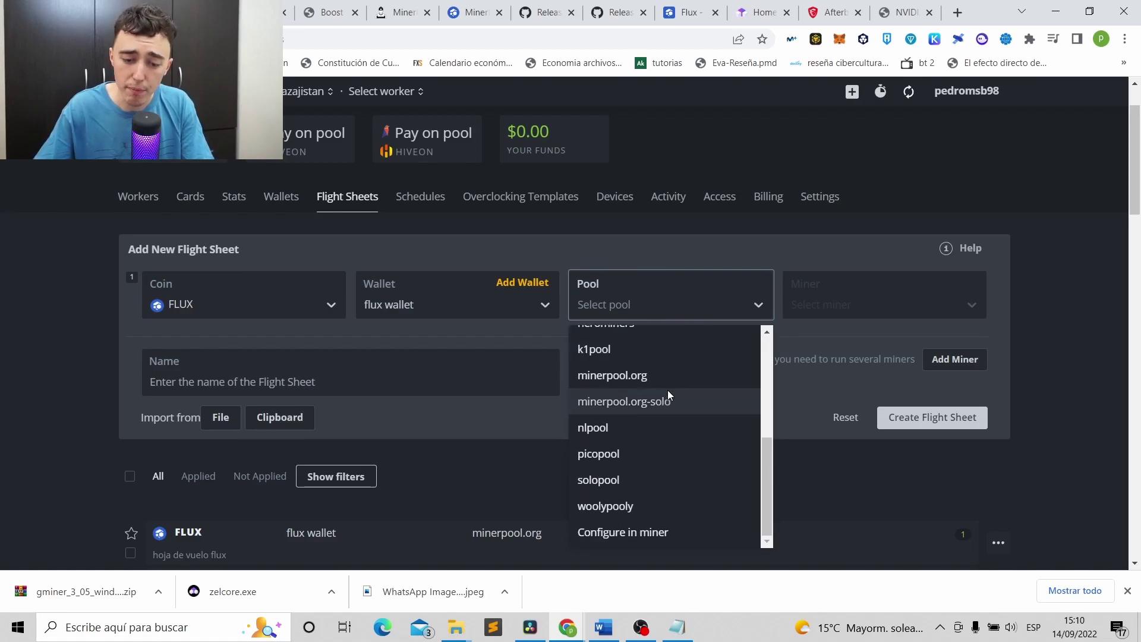
left_click(650, 375)
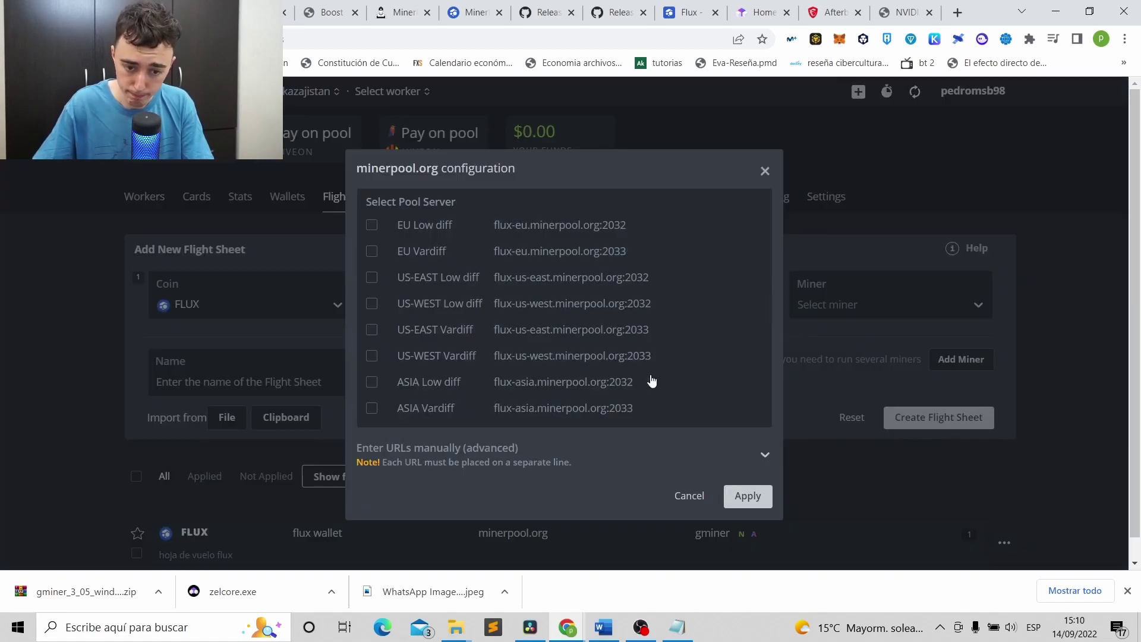
left_click(432, 229)
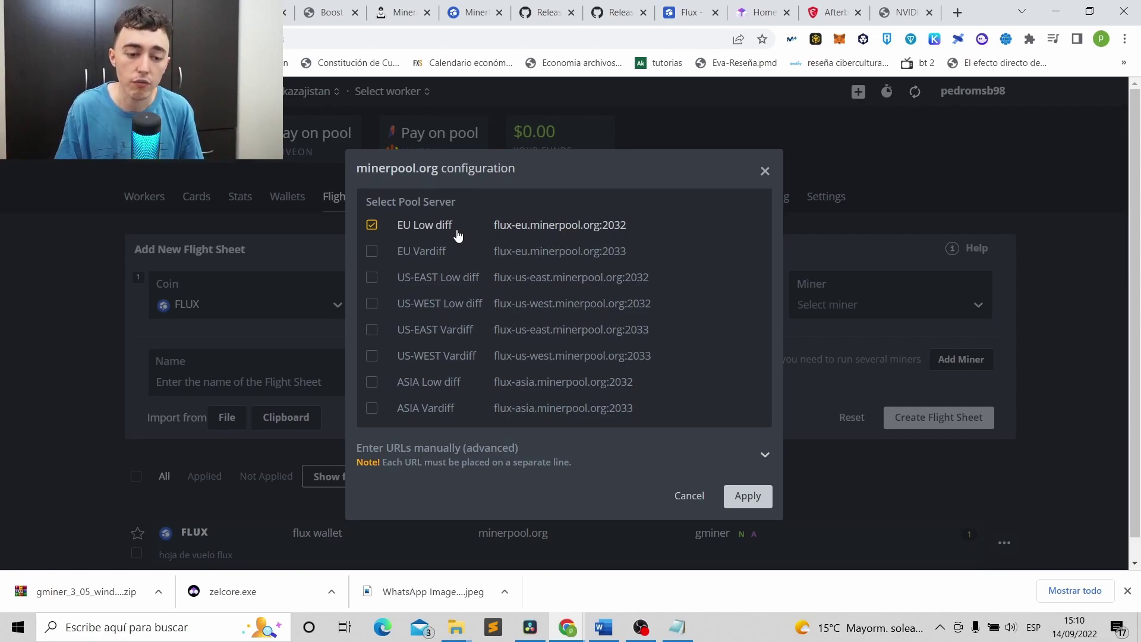
left_click(416, 253)
left_click(416, 253)
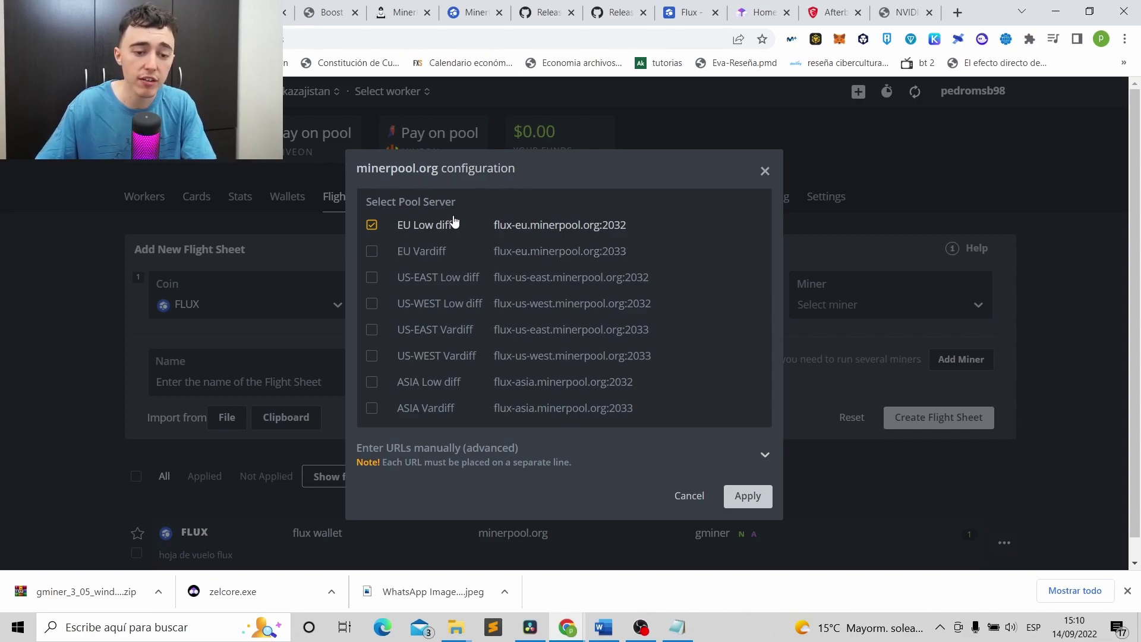
left_click(747, 495)
Choose GMiner as the miner and create the FLUX flight sheet.
left_click(810, 314)
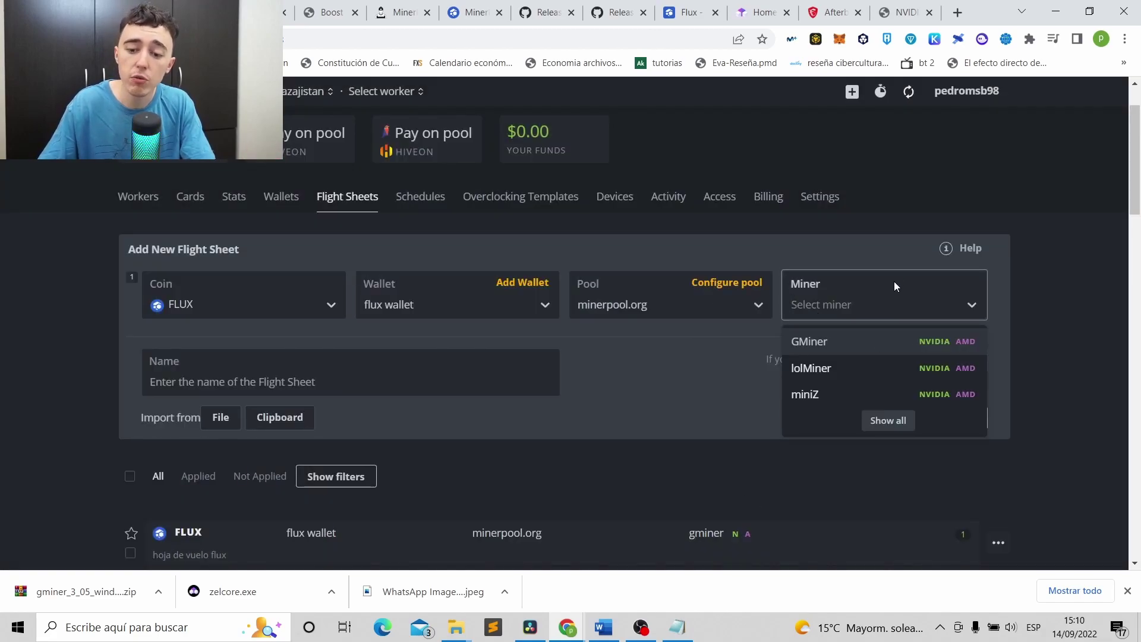
left_click(874, 341)
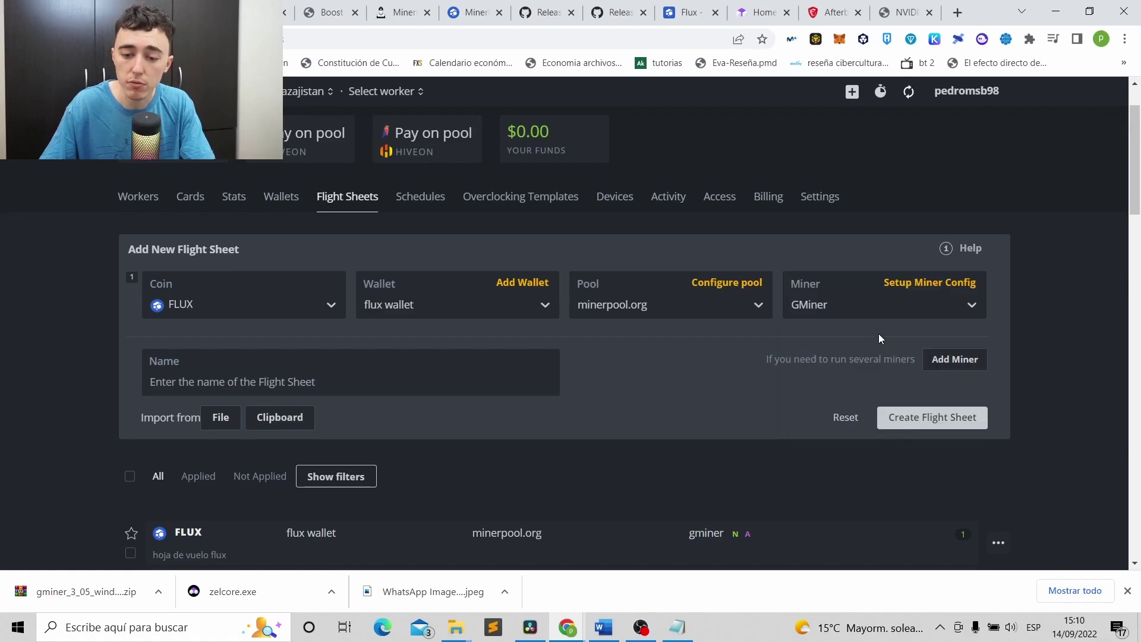
left_click(921, 419)
scroll(920, 422, "down", 3)
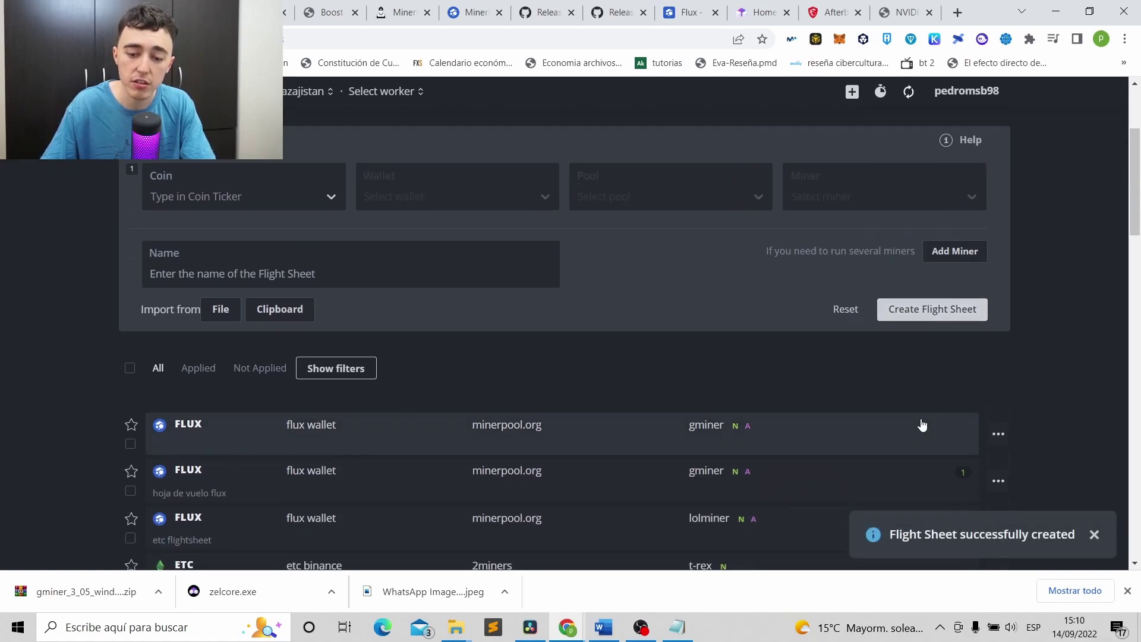
Check that the Rigmix worker's flight sheet is the FLUX sheet with GMiner.
scroll(695, 380, "up", 2)
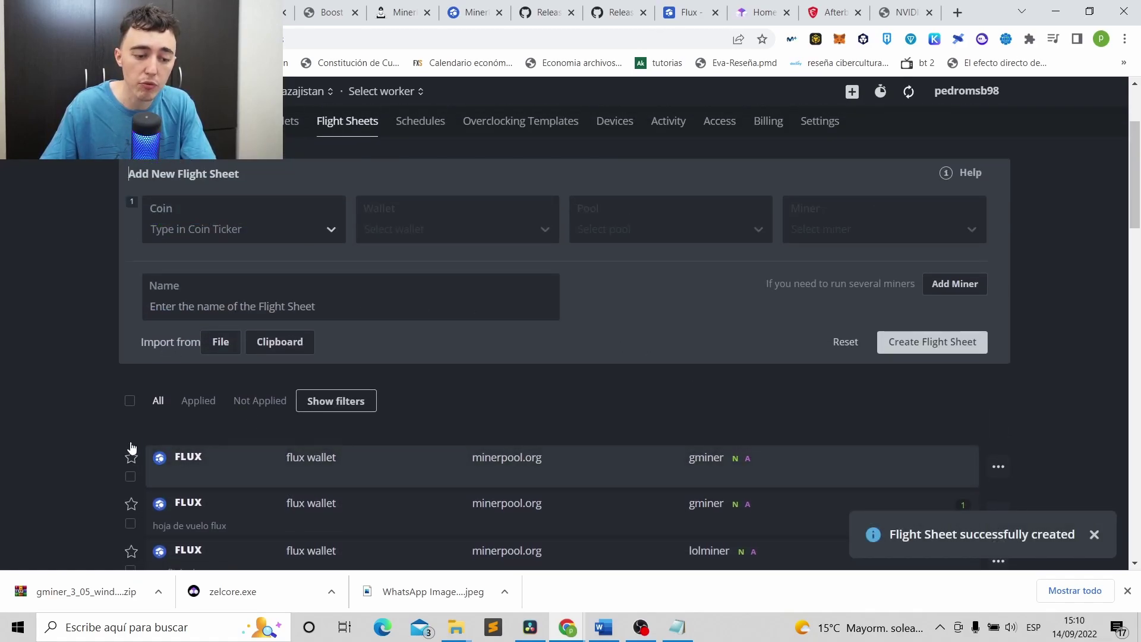
left_click(144, 122)
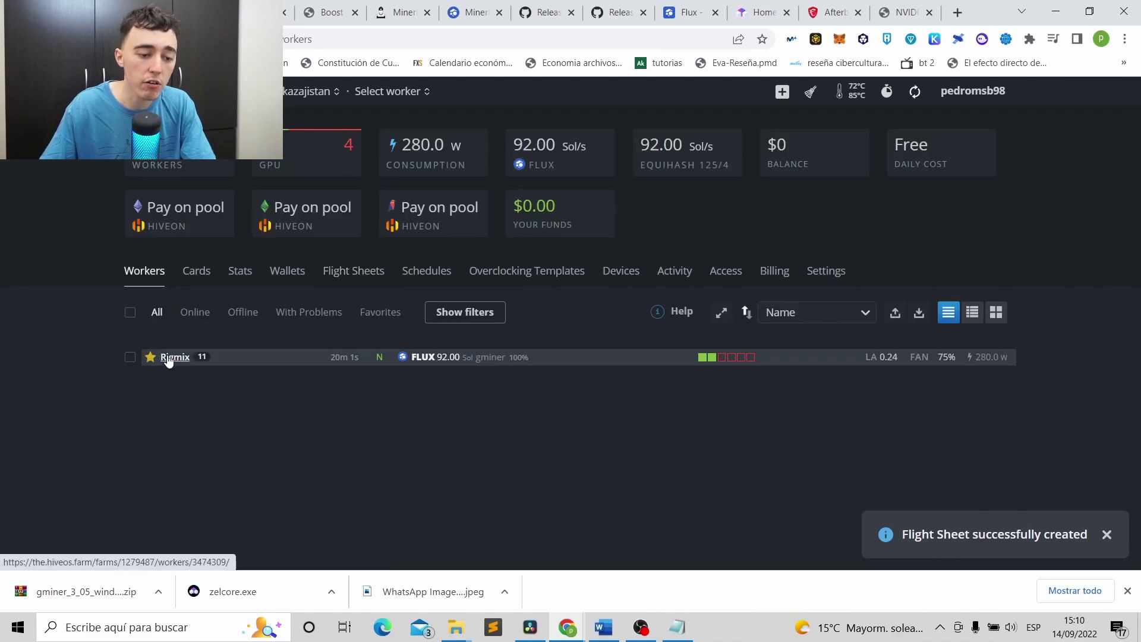
left_click(168, 357)
left_click(196, 337)
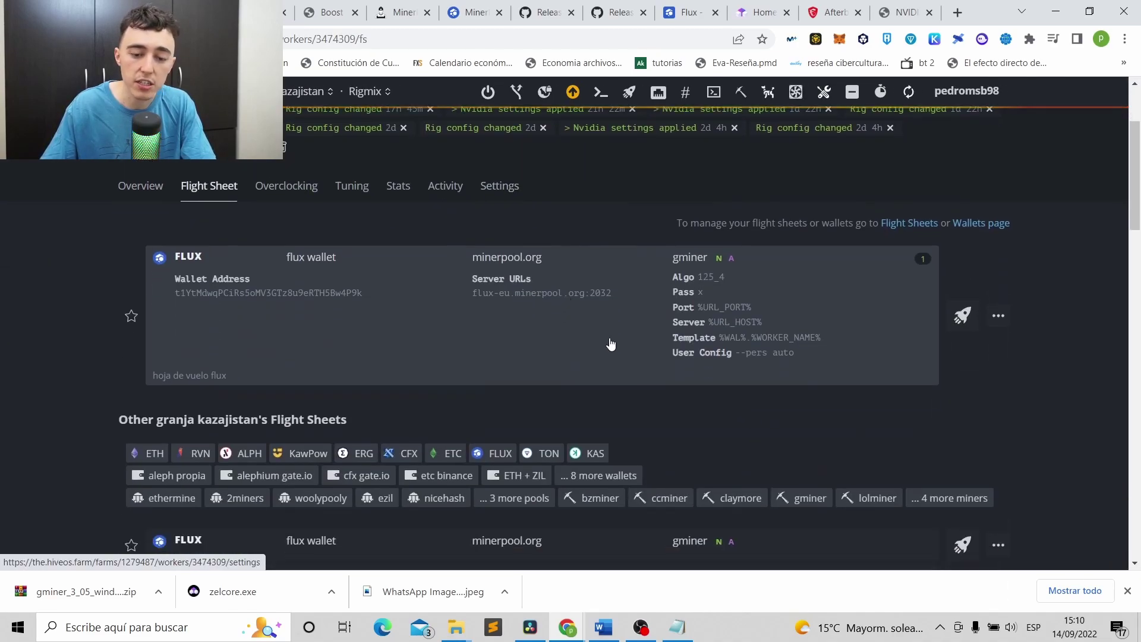
scroll(867, 356, "down", 2)
left_click(214, 398)
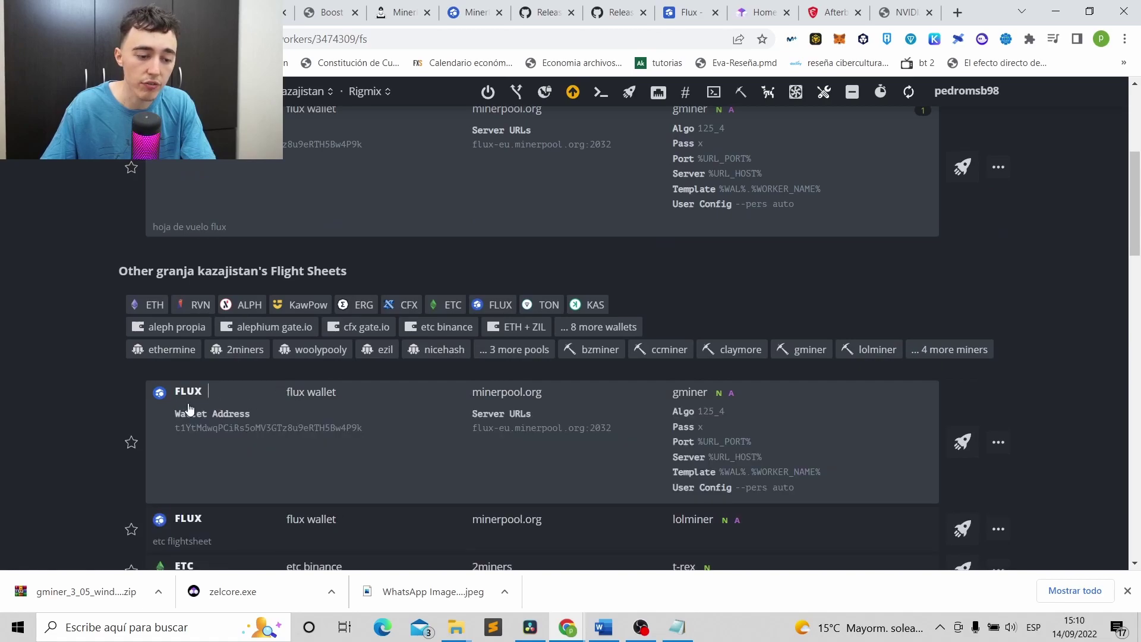
scroll(580, 288, "up", 5)
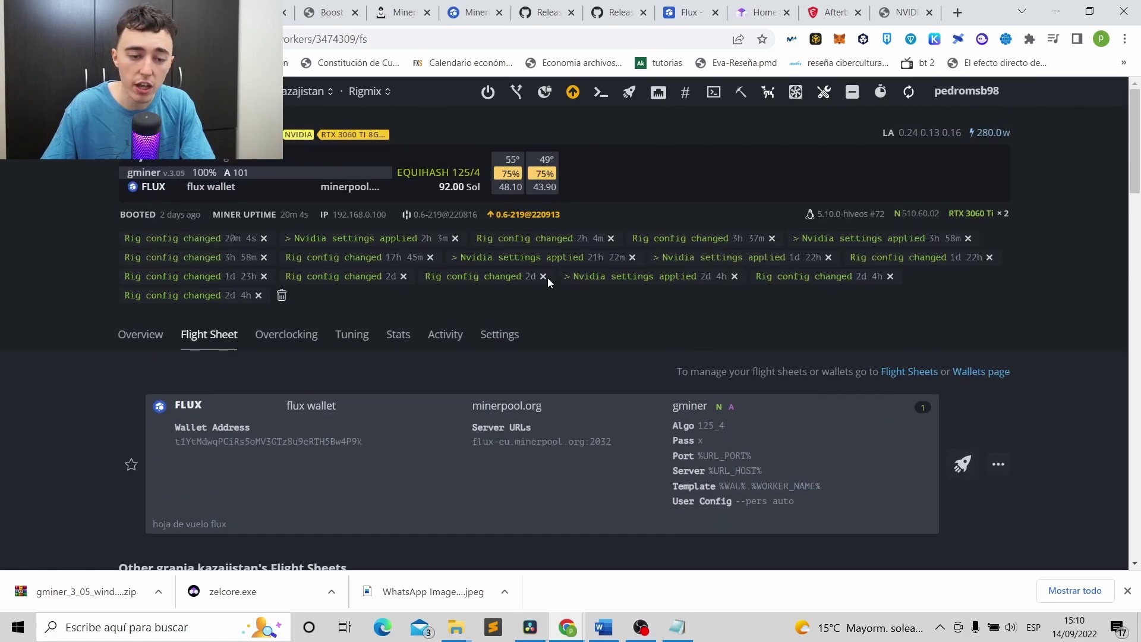
Review Rigmix's GPU overview, then bring up hashrate.no's FLUX overclock page.
left_click(140, 334)
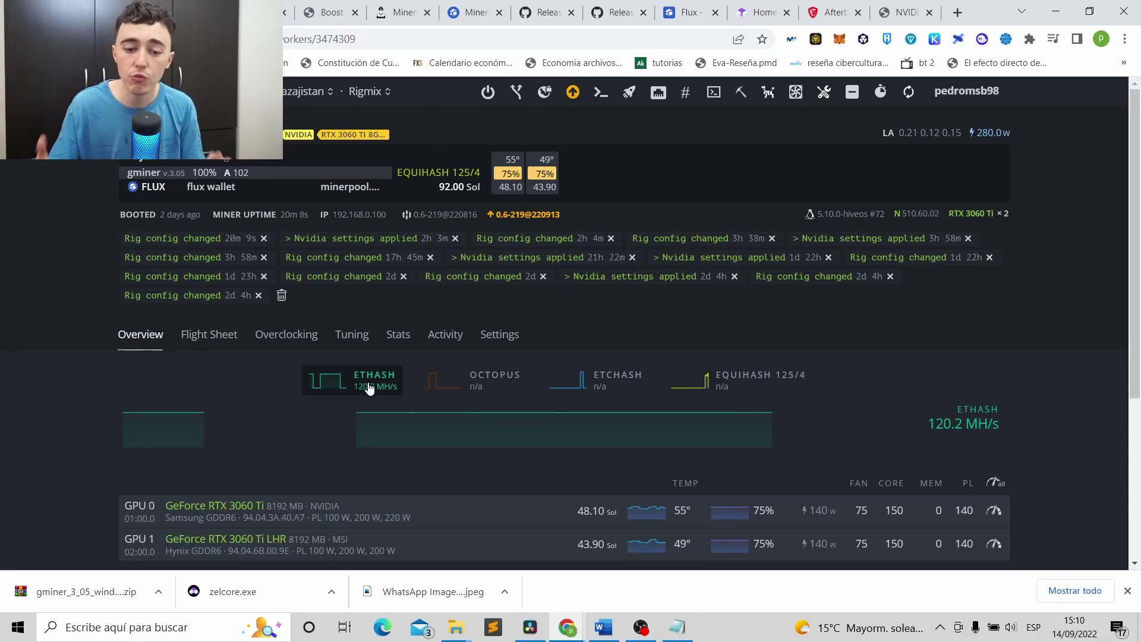
scroll(804, 343, "down", 3)
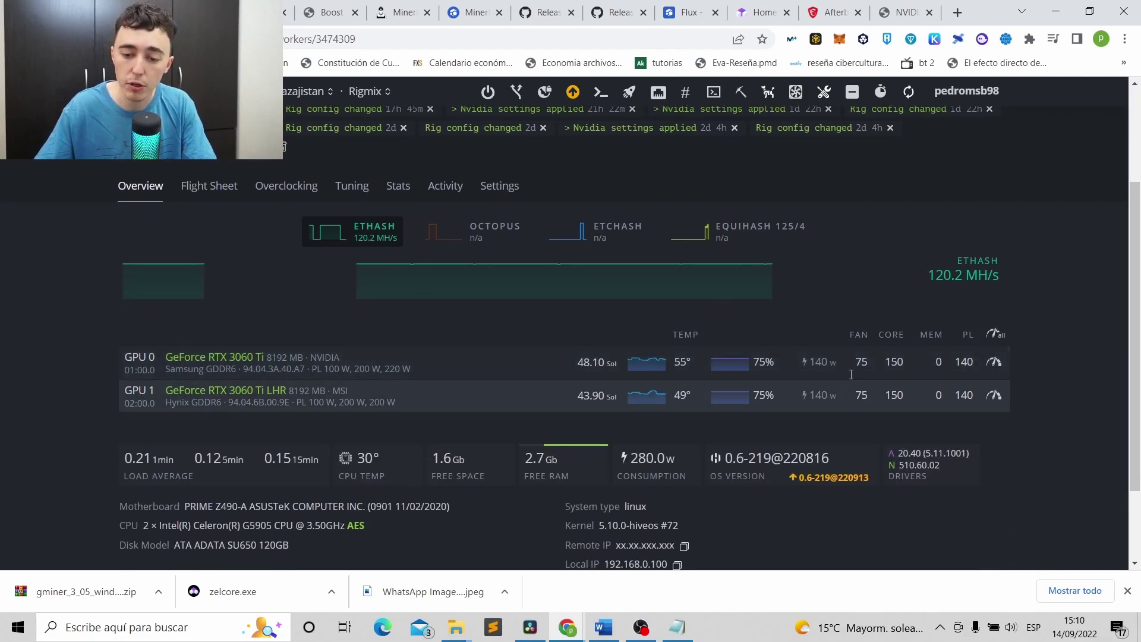
left_click(902, 5)
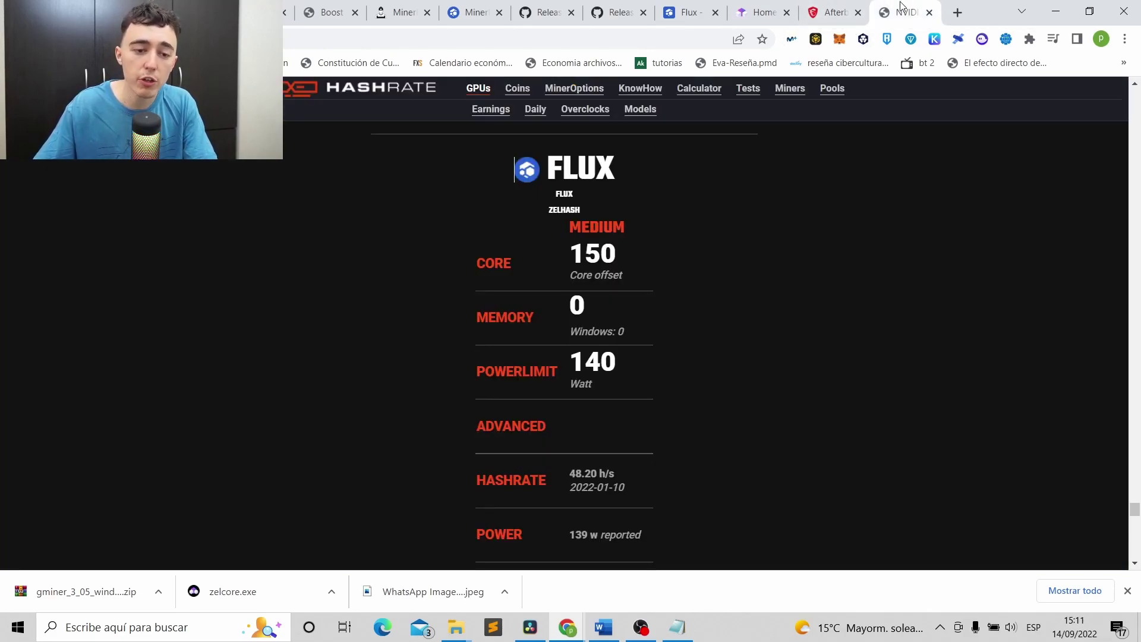
scroll(345, 137, "up", 6)
left_click_drag(1135, 510, 1139, 90)
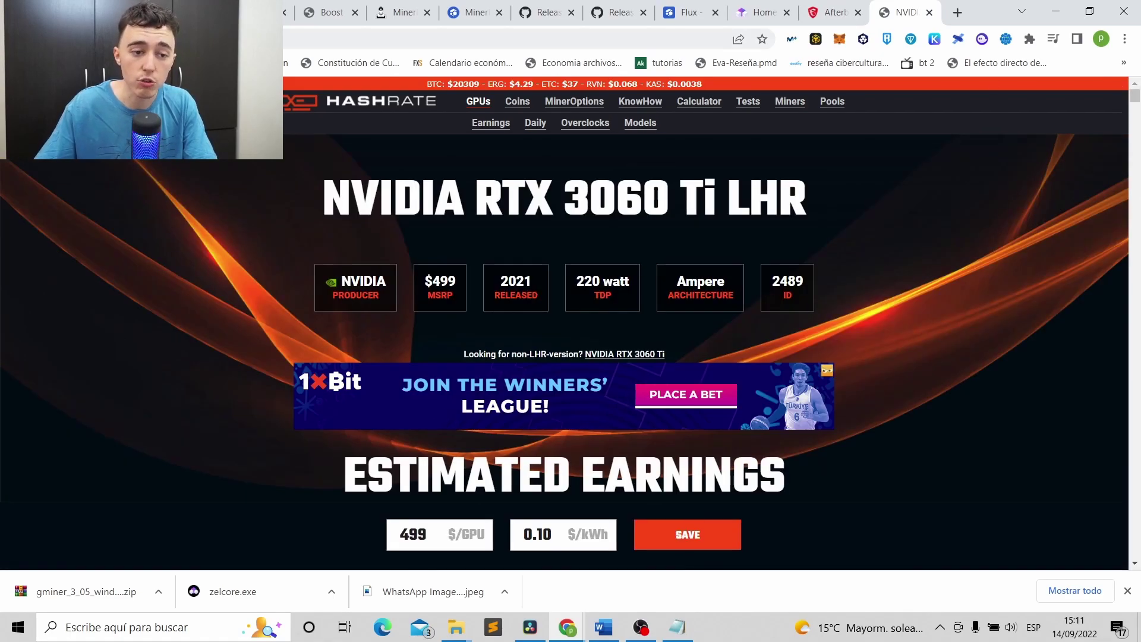
left_click(373, 104)
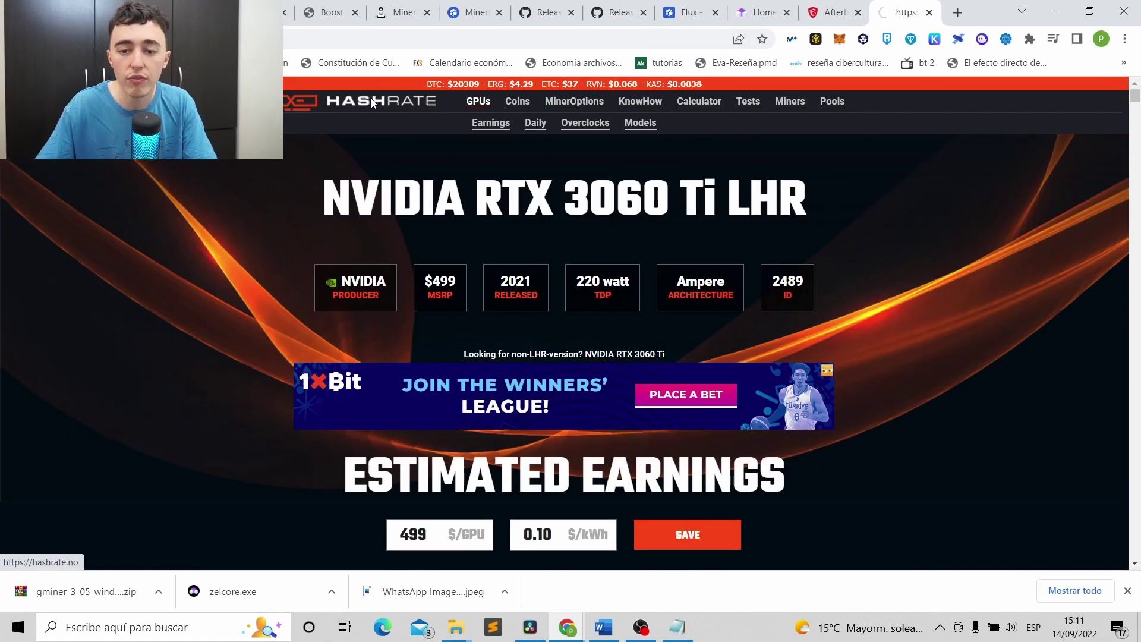
scroll(320, 315, "down", 9)
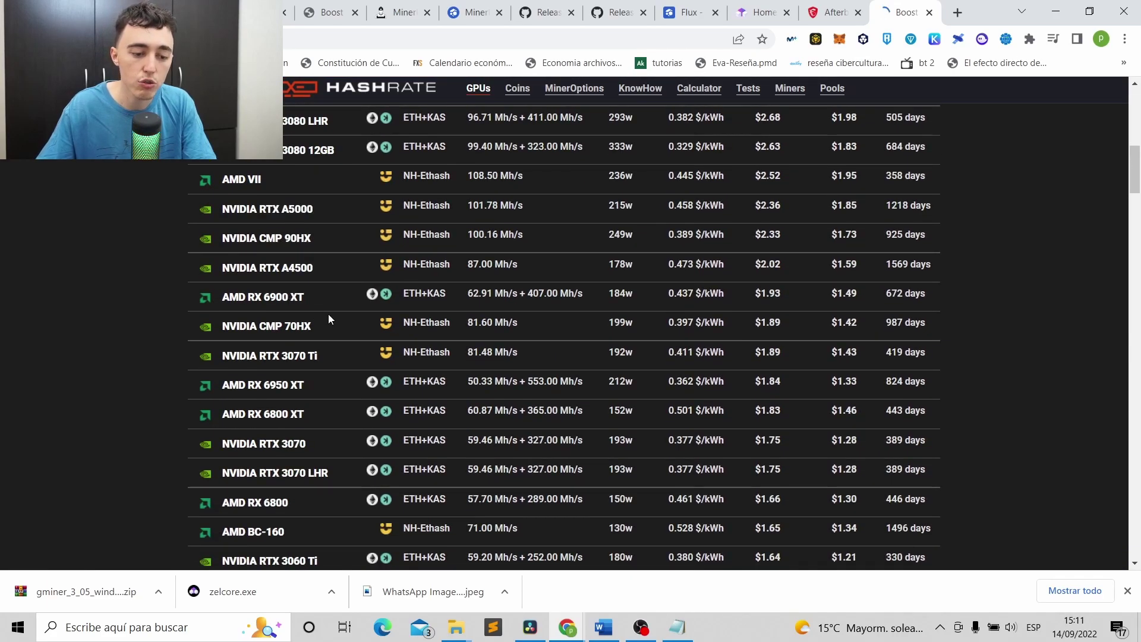
scroll(315, 468, "down", 3)
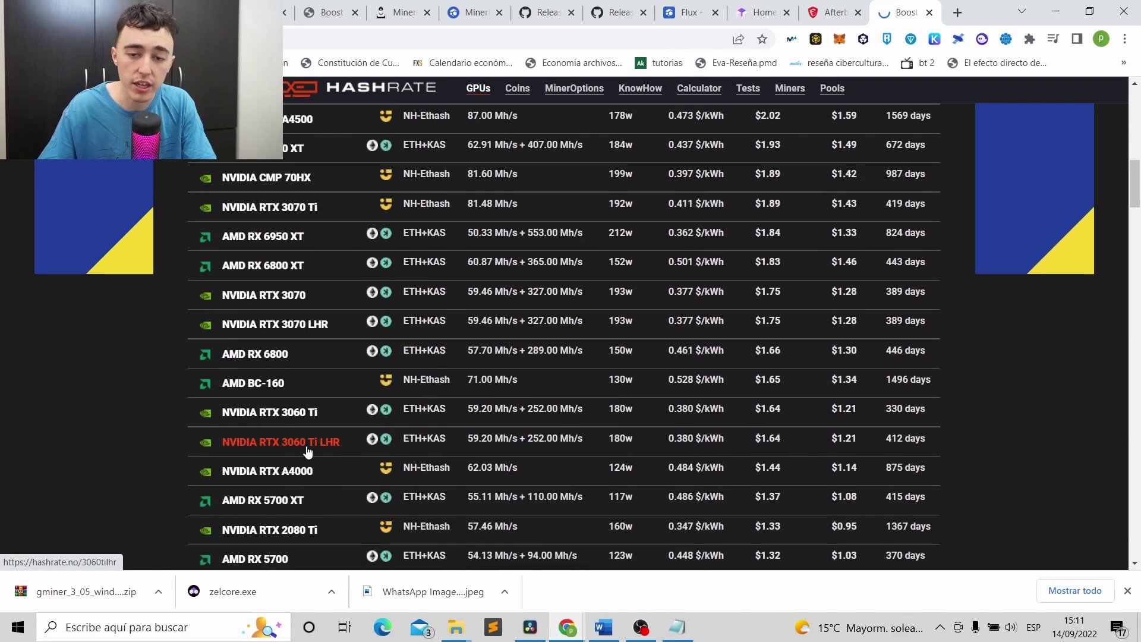
left_click(308, 452)
scroll(205, 333, "down", 6)
scroll(225, 226, "down", 10)
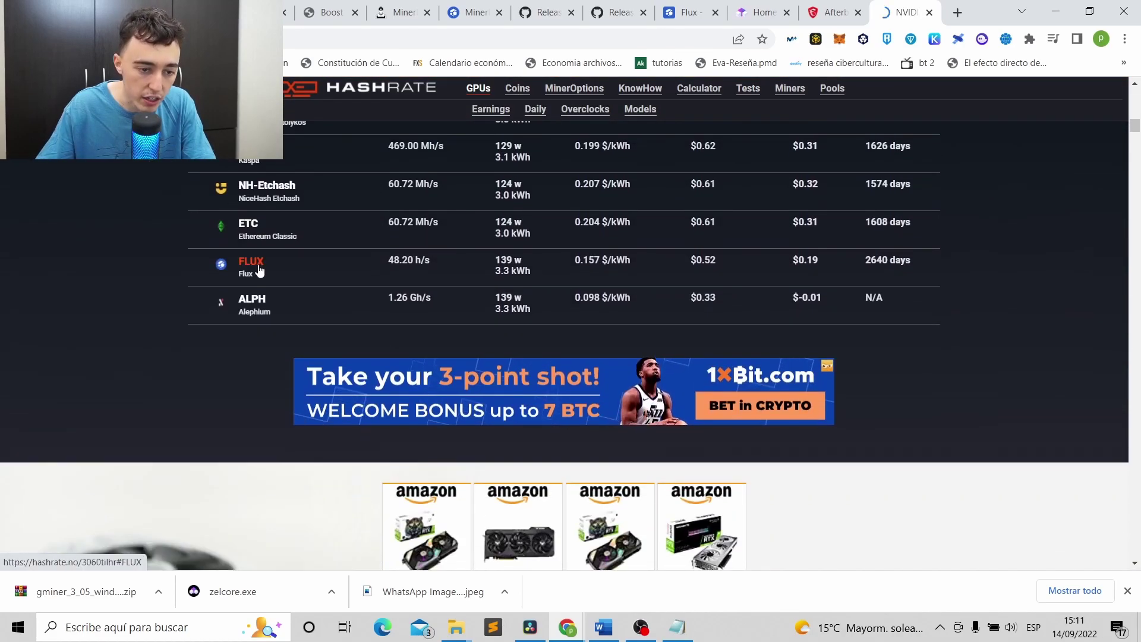
left_click_drag(1134, 126, 1137, 523)
scroll(710, 305, "up", 8)
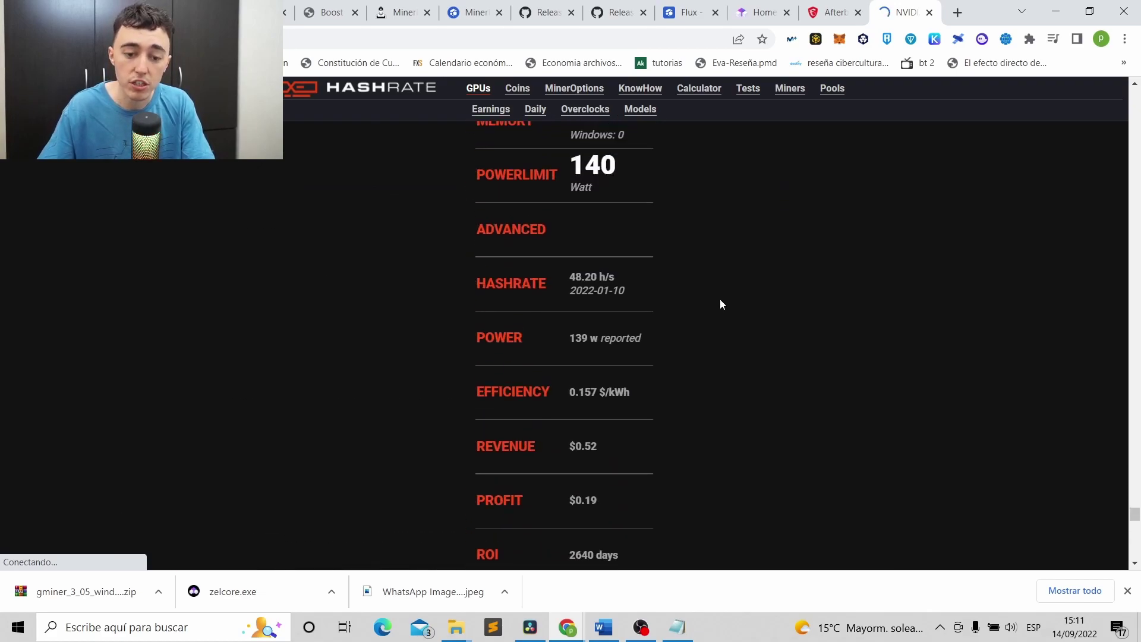
scroll(721, 303, "up", 1)
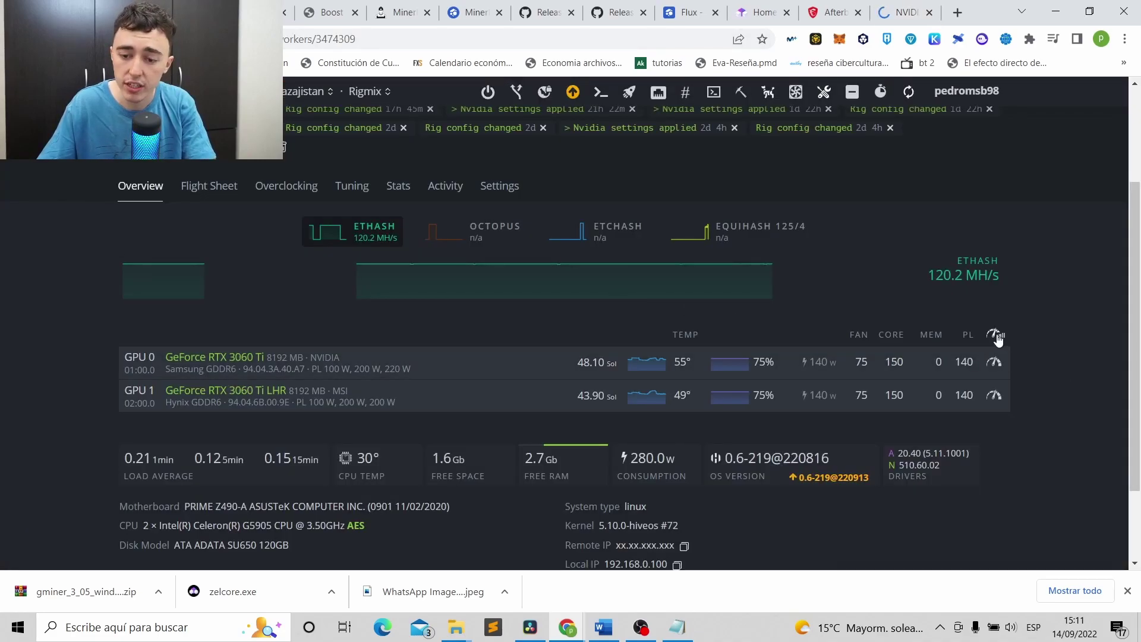
Save an all-GPU overclock of core 150, memory 0, fan 75% and 140 W power limit.
left_click(996, 336)
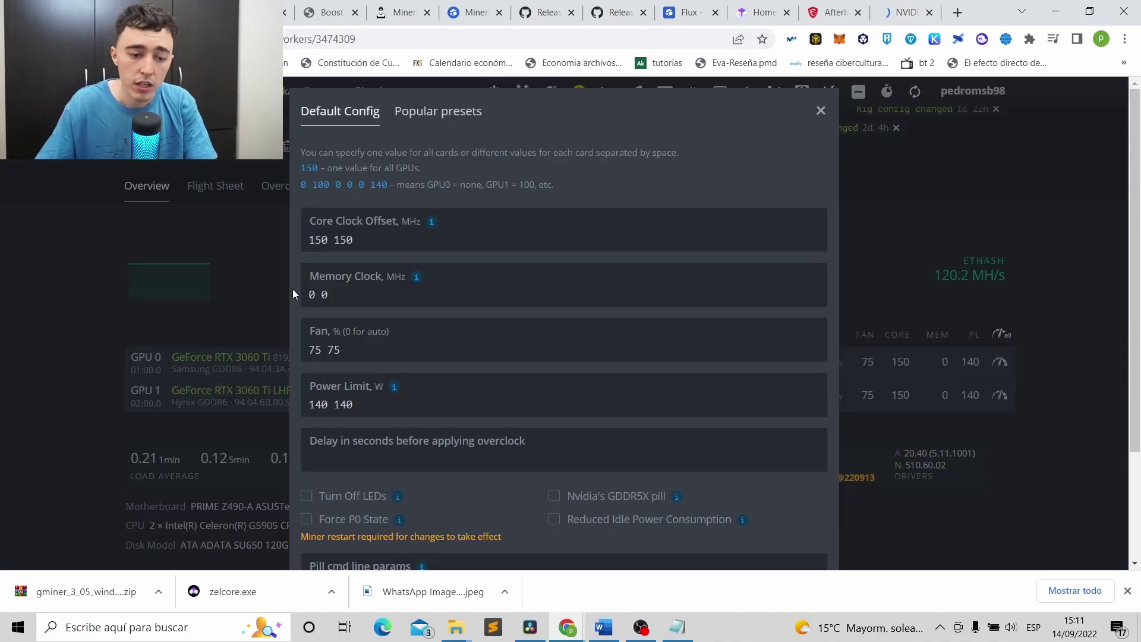
left_click(321, 294)
triple_click(318, 294)
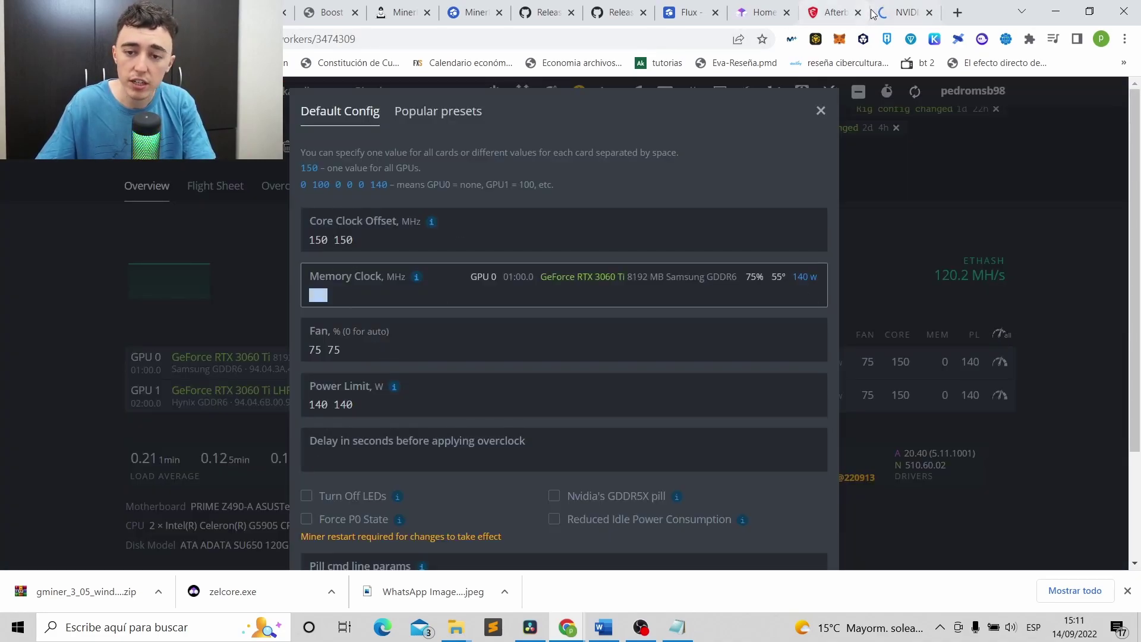
key("alt+Left")
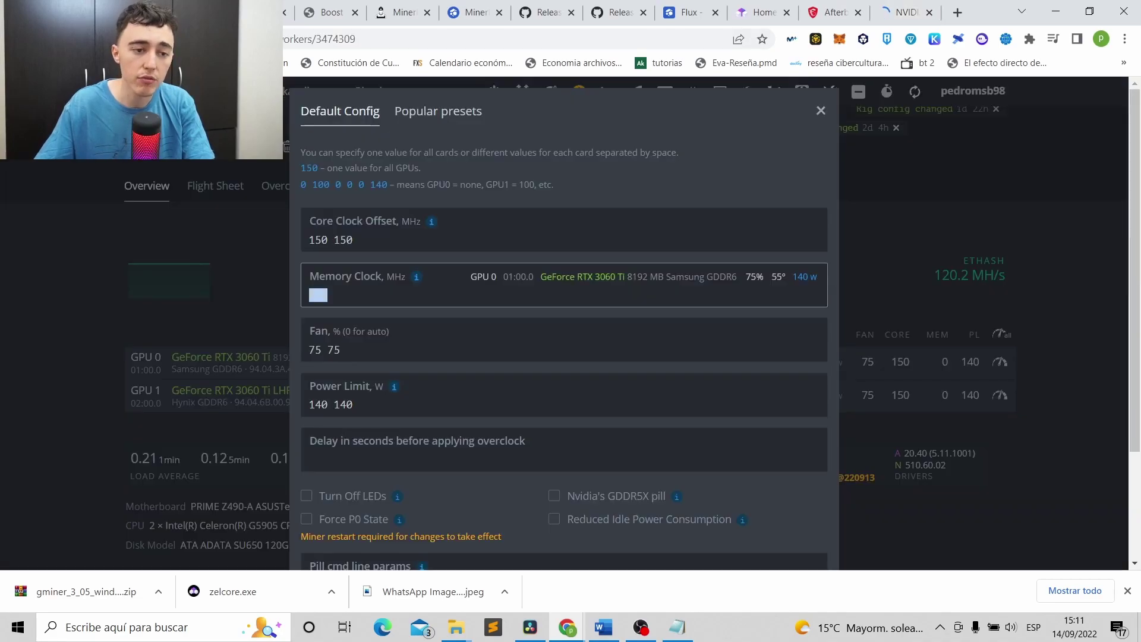
key("alt+Right")
left_click(321, 405)
triple_click(307, 408)
left_click(307, 408)
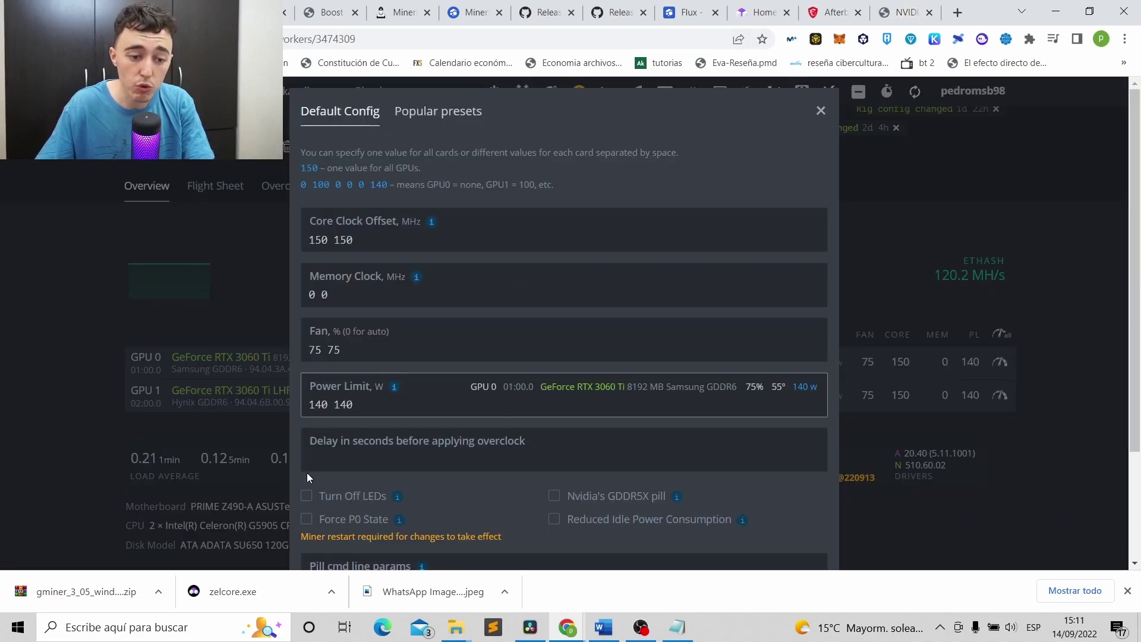
left_click_drag(342, 350, 291, 350)
left_click(367, 347)
scroll(433, 345, "down", 3)
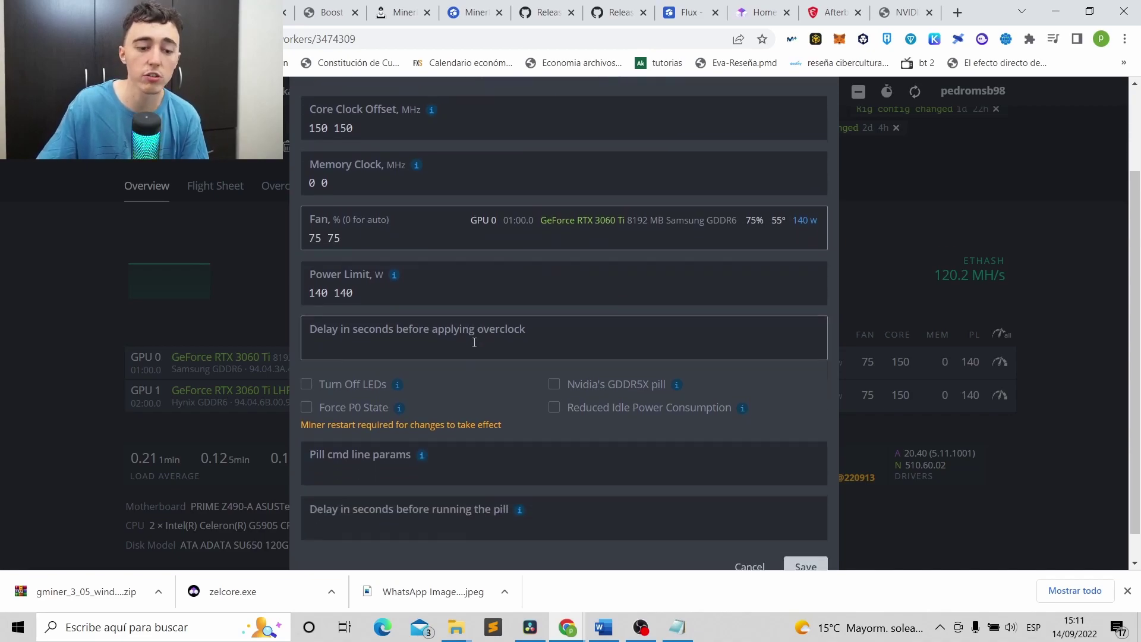
left_click(815, 544)
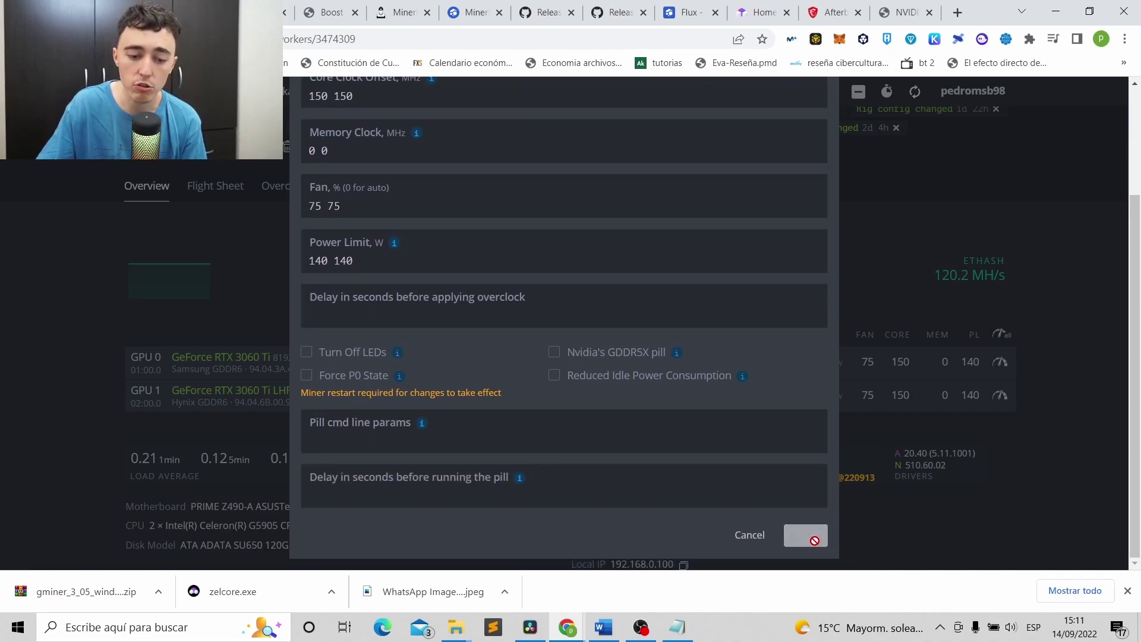
scroll(915, 433, "up", 3)
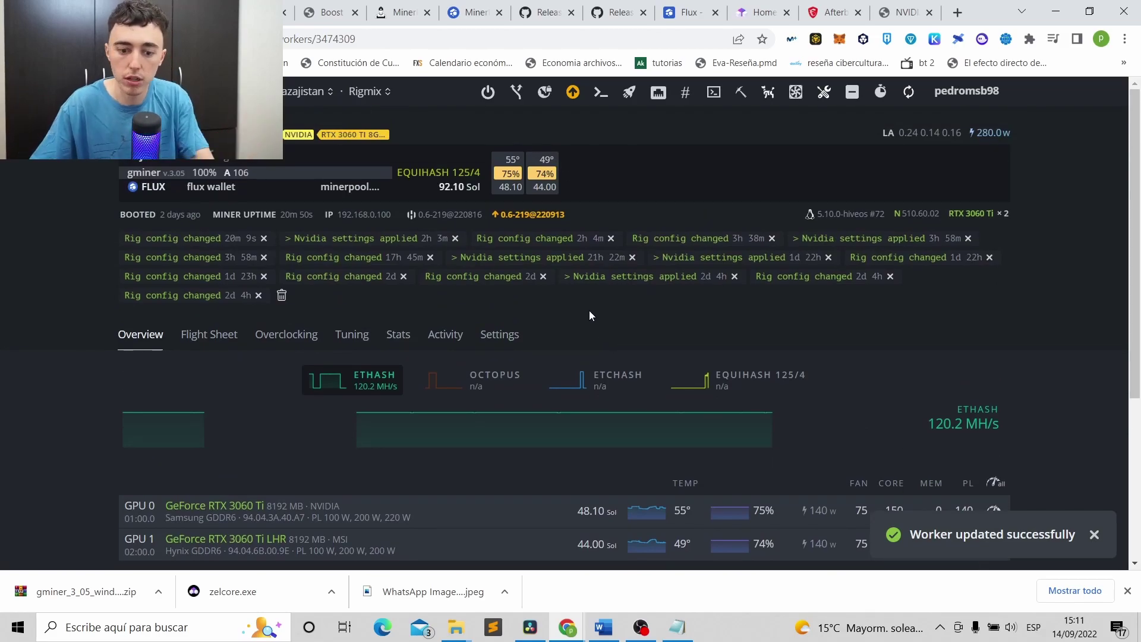
scroll(593, 315, "down", 4)
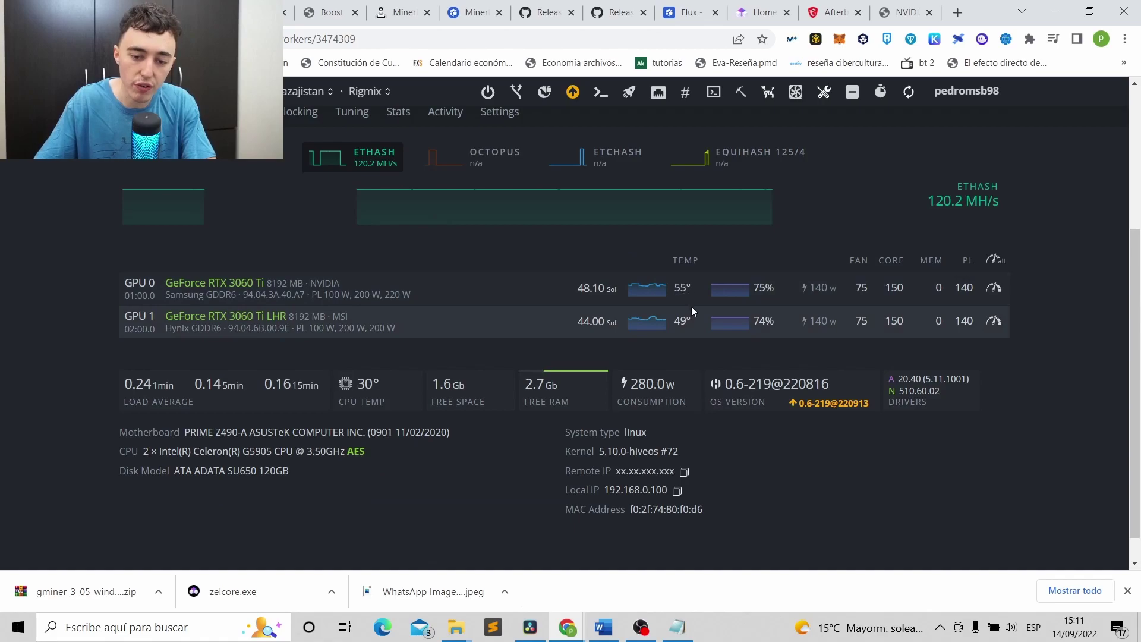
scroll(689, 365, "up", 3)
scroll(689, 365, "up", 1)
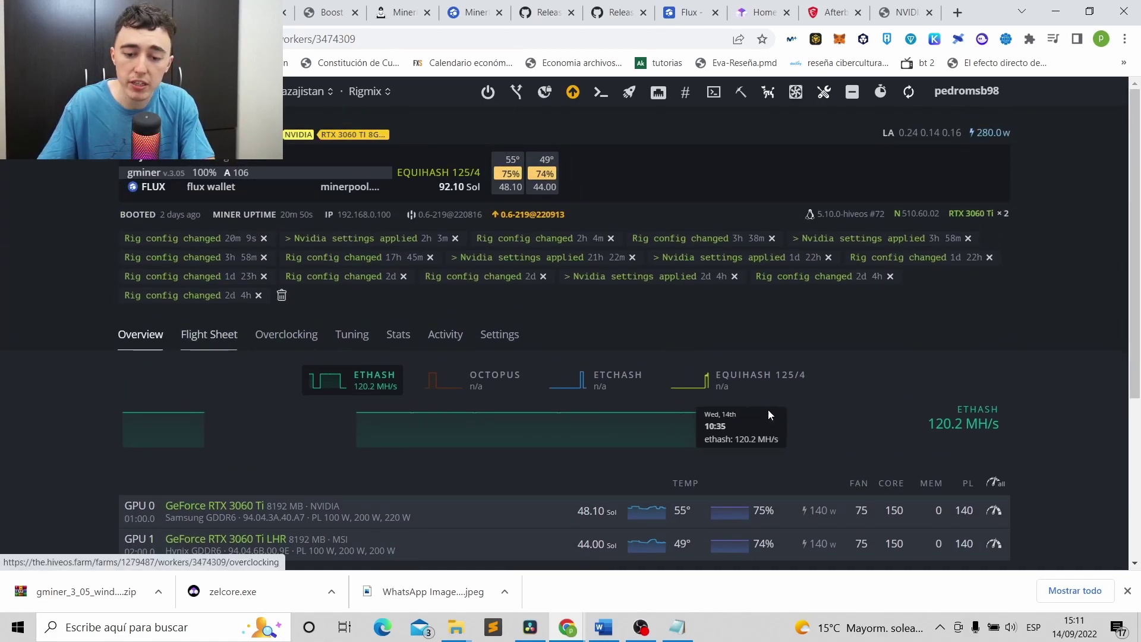
left_click(211, 348)
scroll(398, 355, "down", 2)
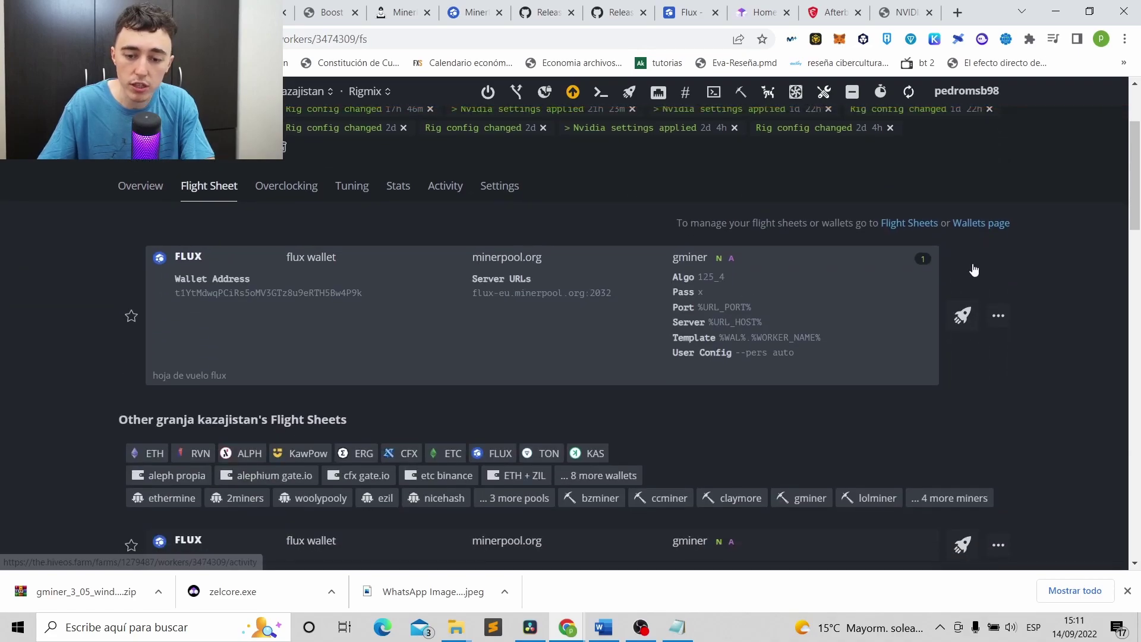
left_click(998, 316)
left_click(947, 341)
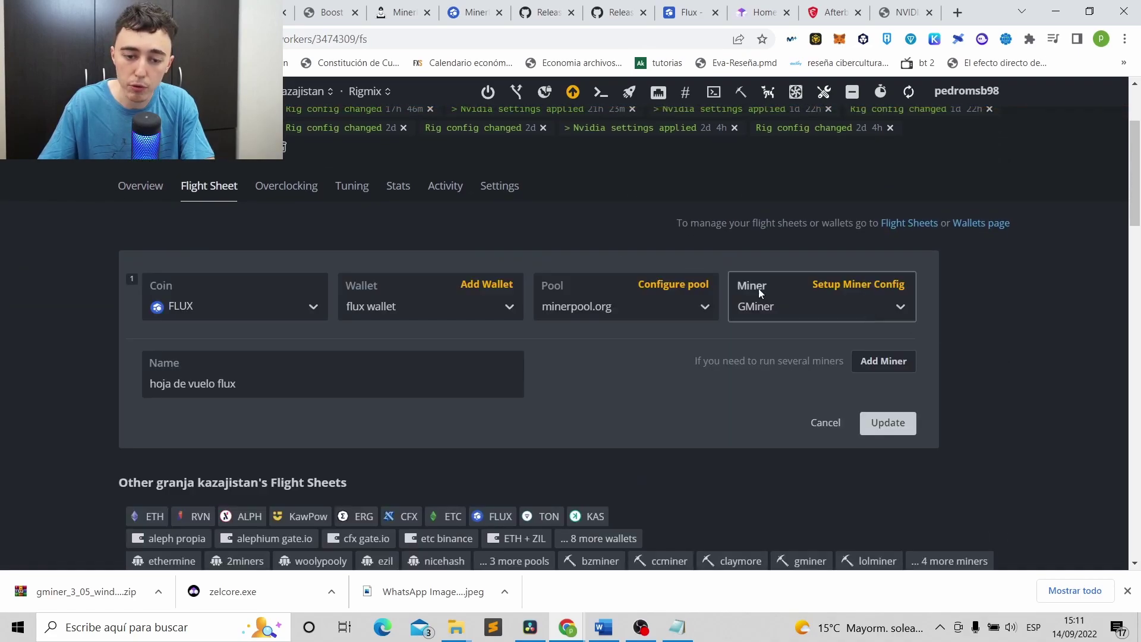
left_click(694, 291)
left_click(371, 251)
left_click(371, 224)
left_click(371, 251)
left_click(371, 224)
left_click(692, 497)
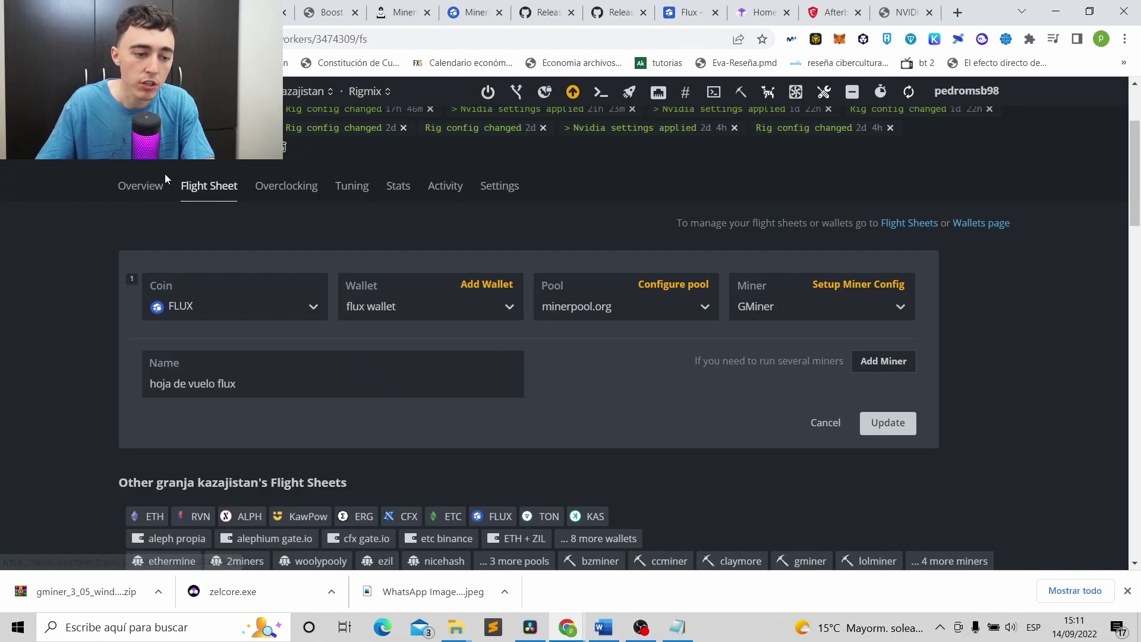
left_click(146, 186)
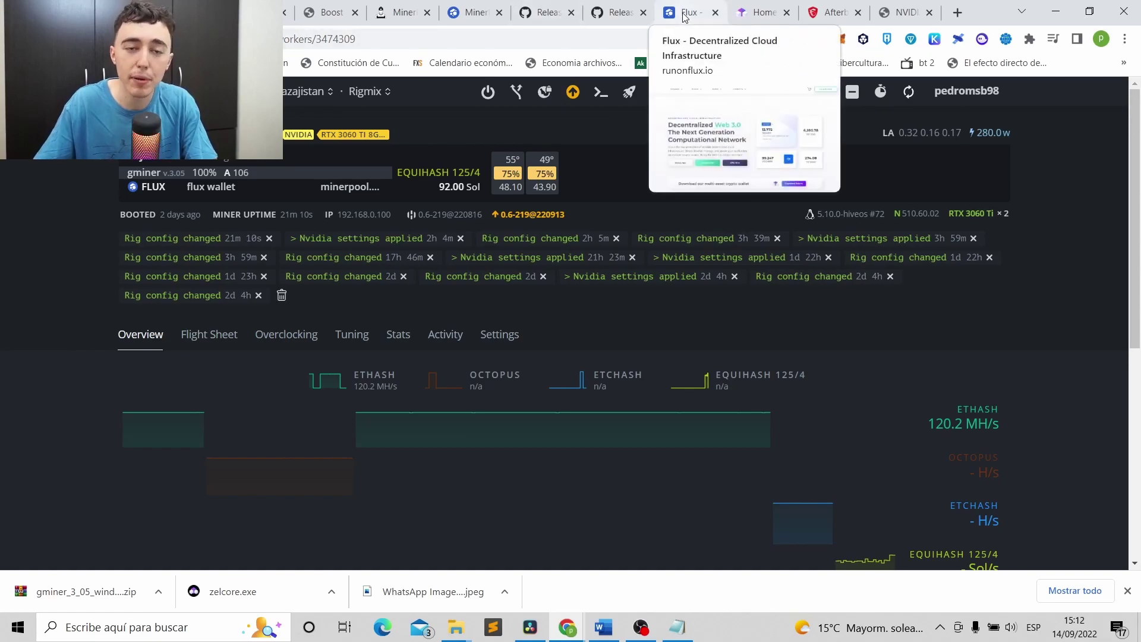
Look up the FLUX wallet's stats on MinerPool and open its custom payout settings.
left_click(415, 18)
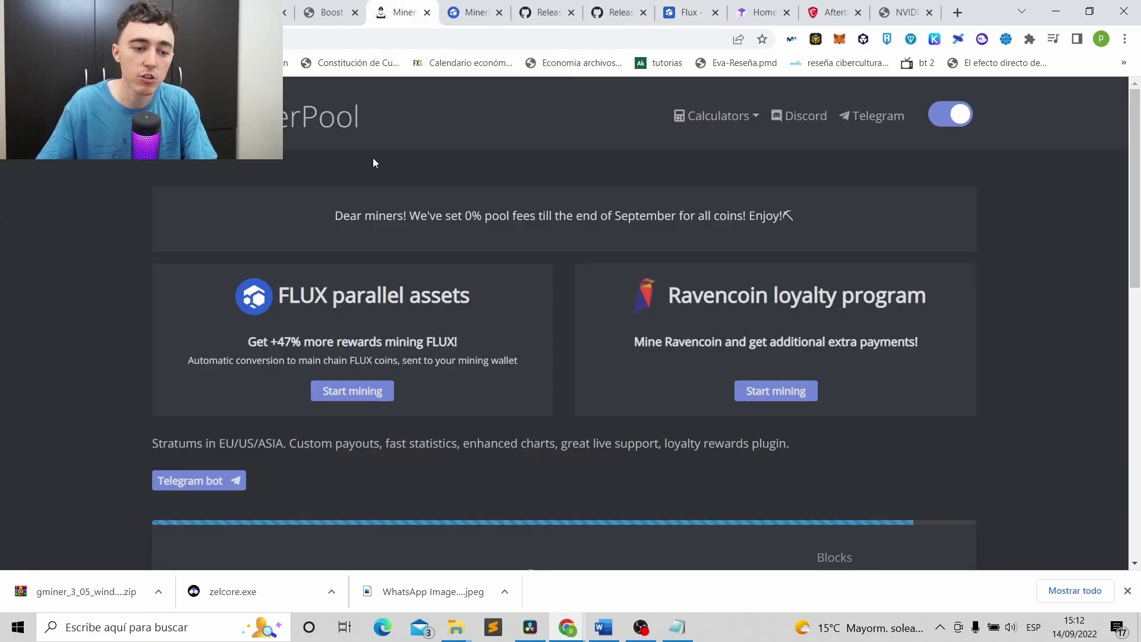
left_click(365, 393)
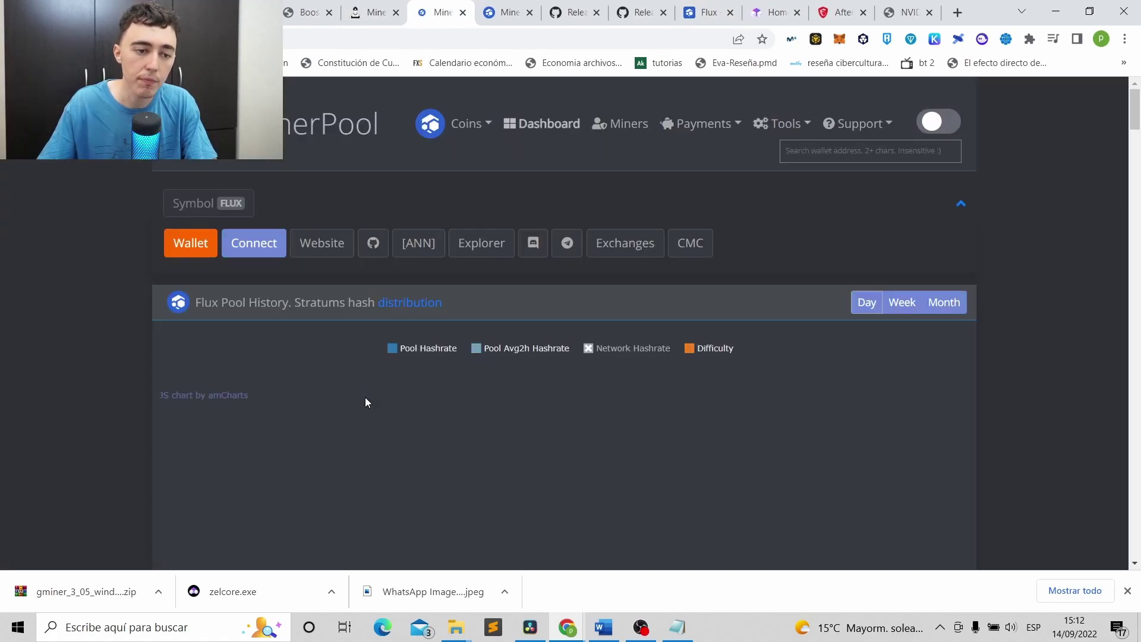
left_click(827, 150)
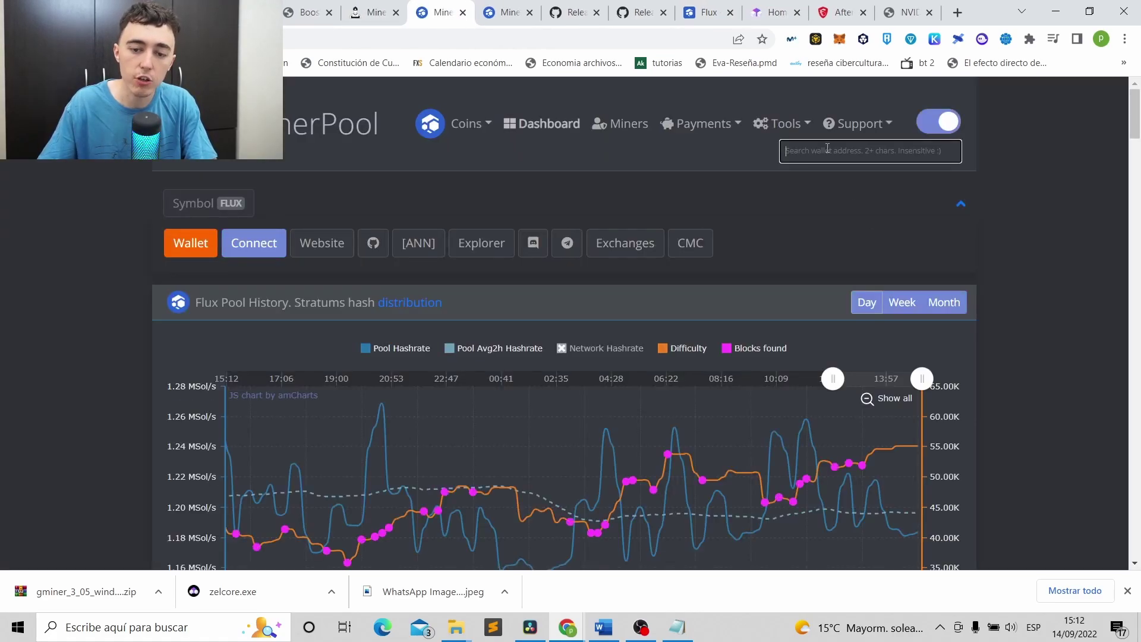
type("t1YtMdwqPCiRs5oMV3GTz8u9eRTH5Bw4P9k")
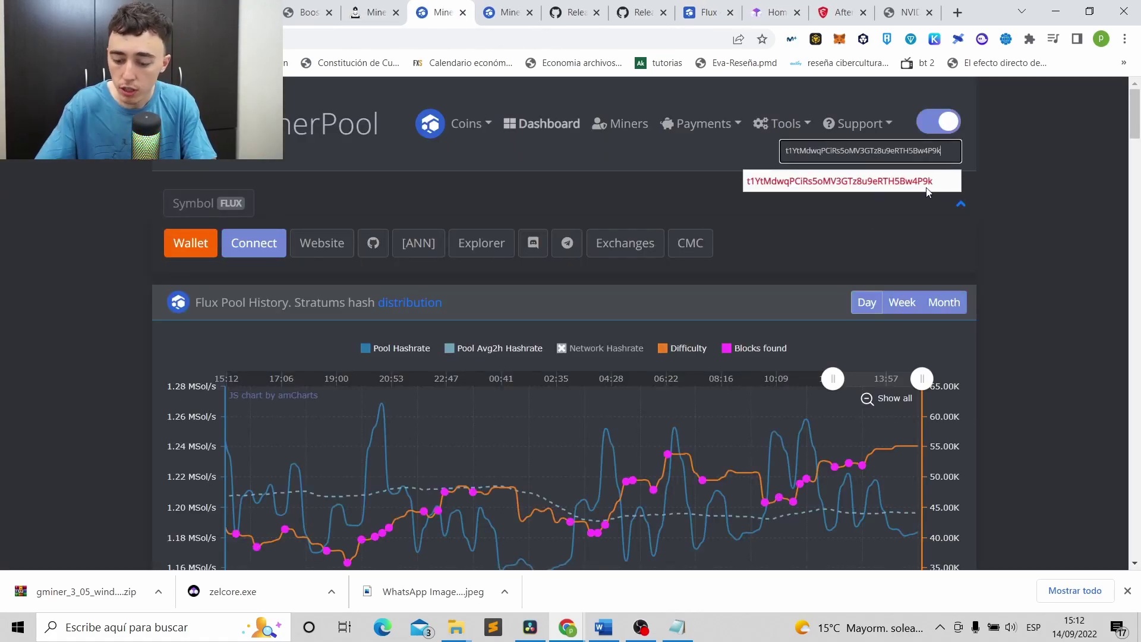
left_click(927, 188)
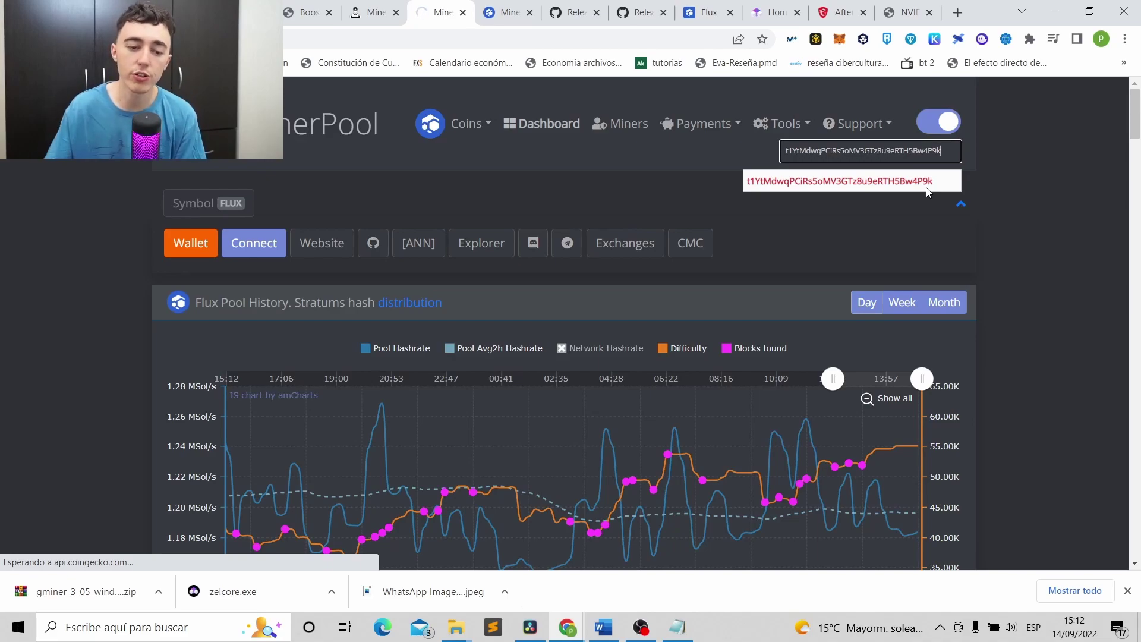
scroll(443, 303, "down", 6)
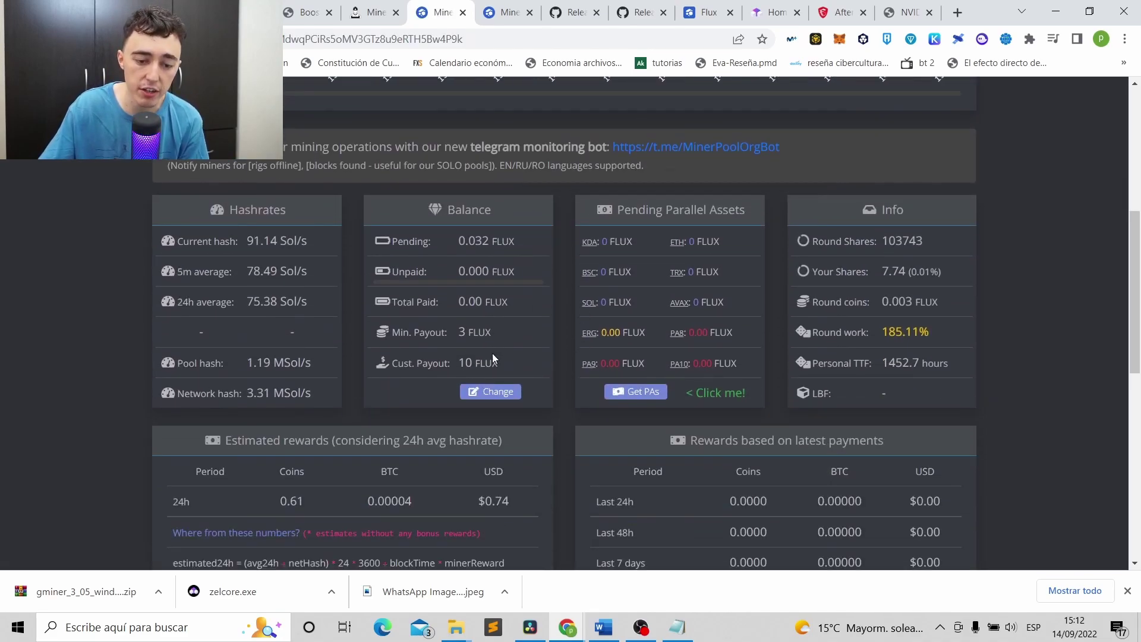
left_click(504, 391)
left_click(506, 173)
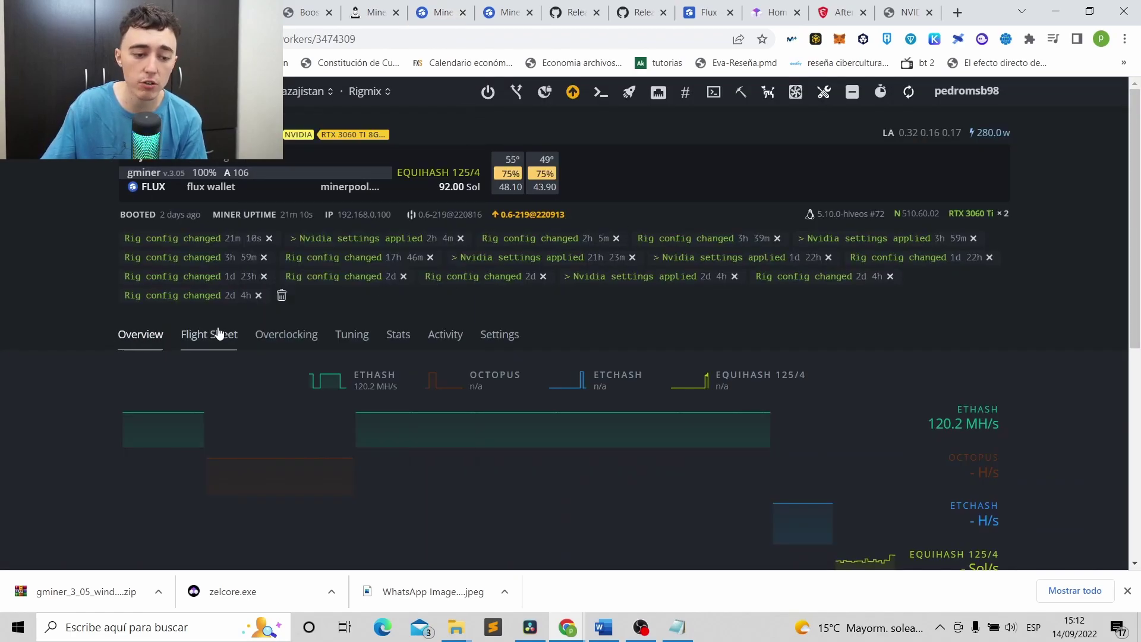
Edit the FLUX flight sheet and make sure GMiner's Pass field is 'x'.
left_click(223, 348)
scroll(479, 280, "down", 5)
left_click(998, 242)
left_click(941, 266)
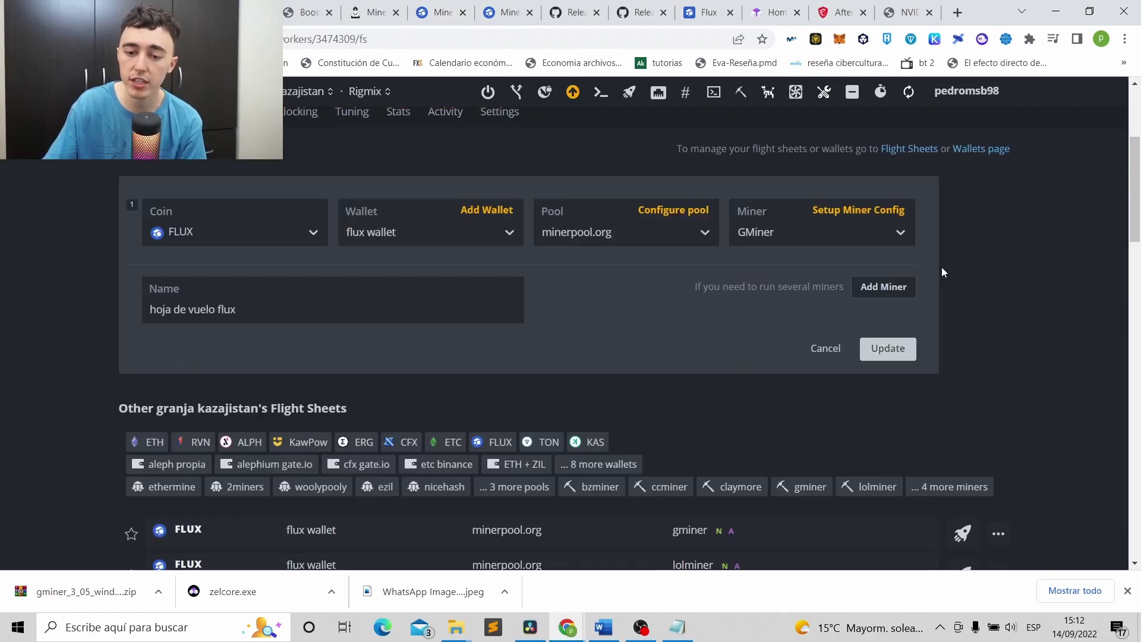
left_click(878, 220)
left_click(728, 259)
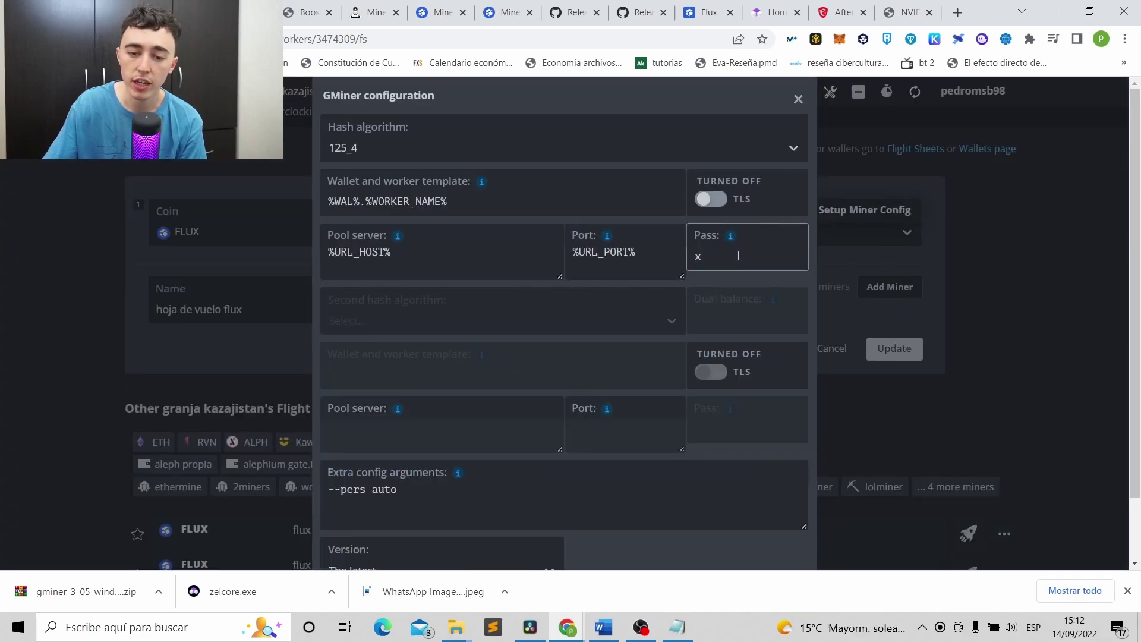
type("x")
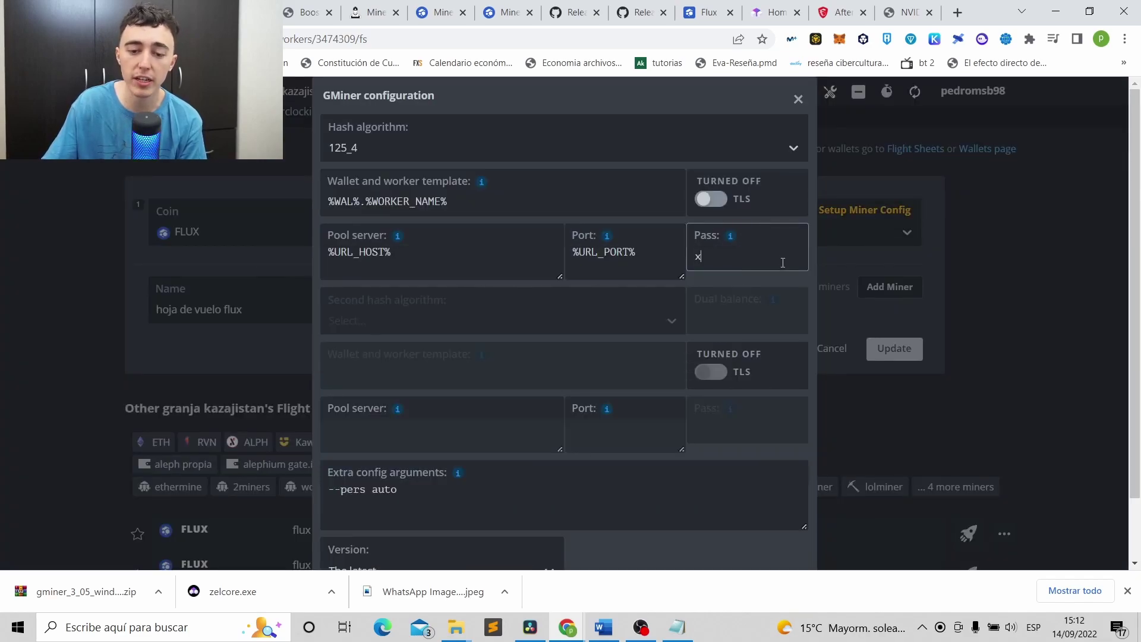
left_click(798, 99)
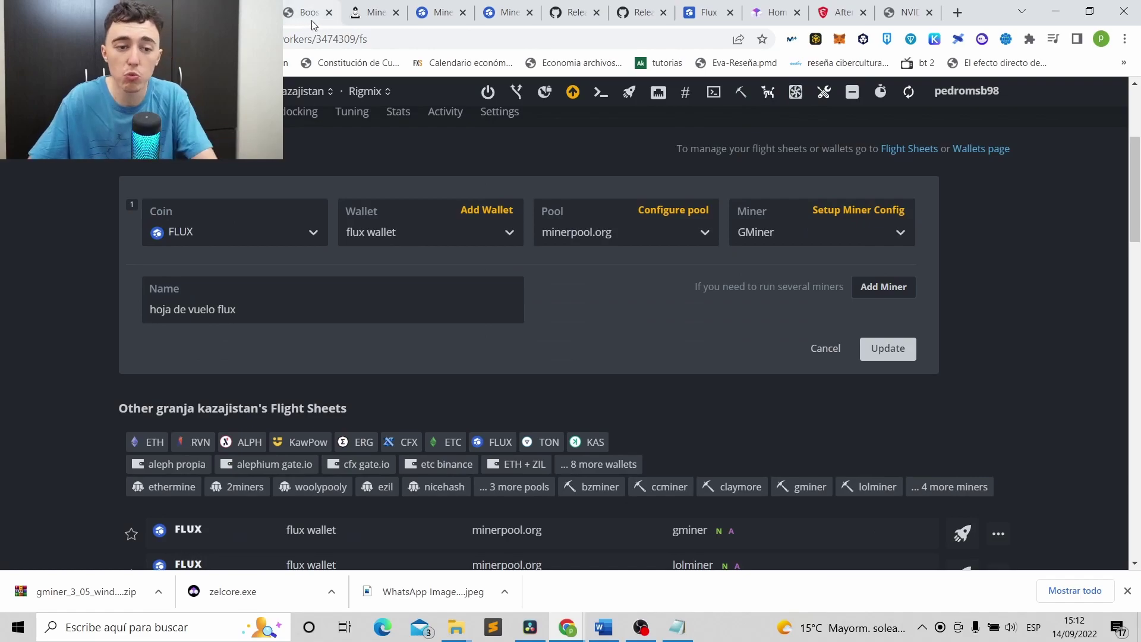
left_click(374, 12)
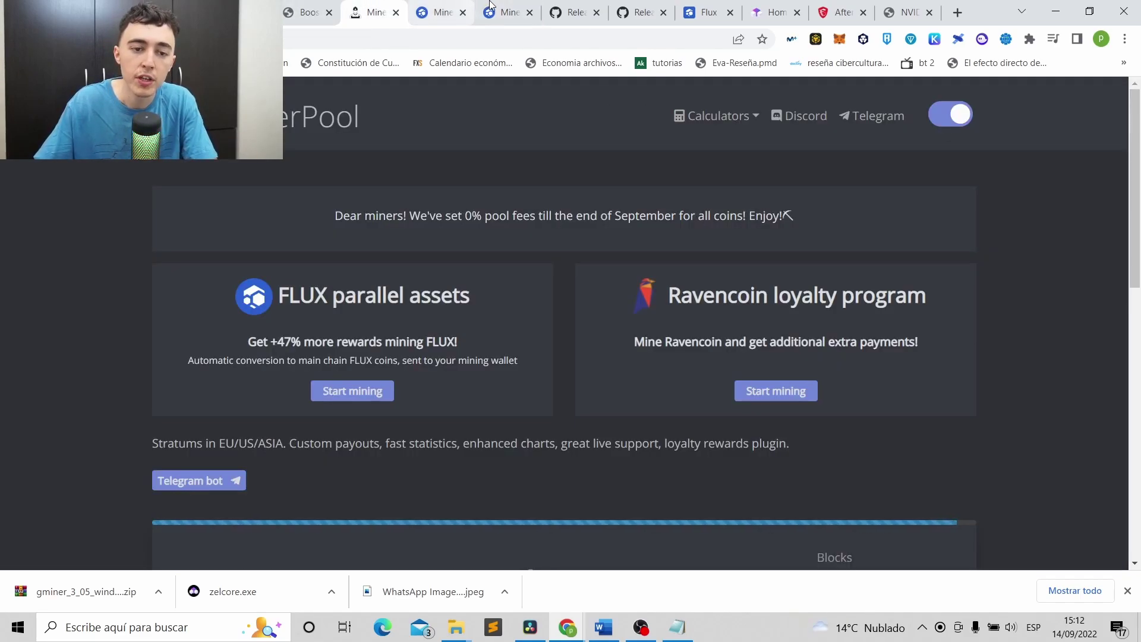
Try custom payout thresholds down to 3 FLUX, then close without saving.
left_click(491, 8)
left_click(454, 8)
left_click(490, 9)
left_click(455, 8)
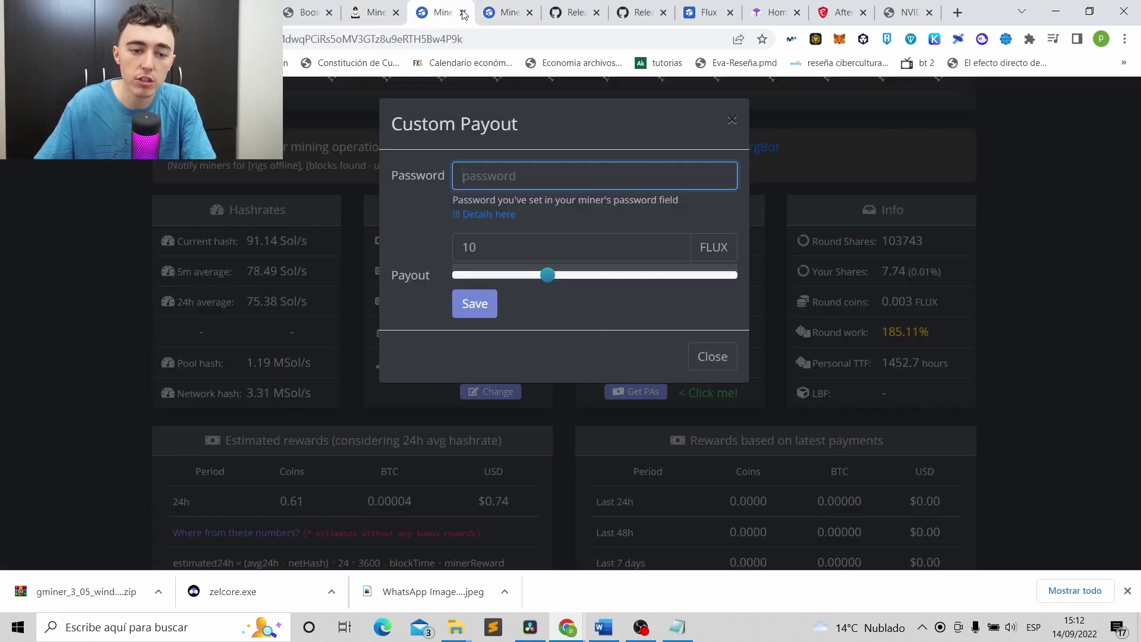
left_click_drag(549, 277, 451, 277)
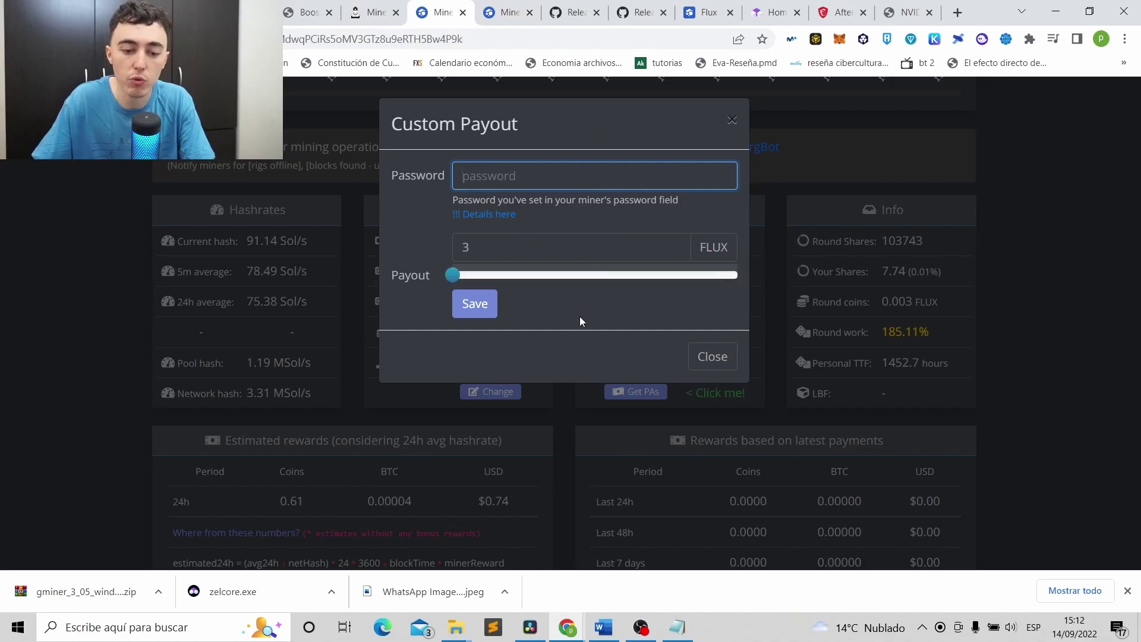
left_click(715, 356)
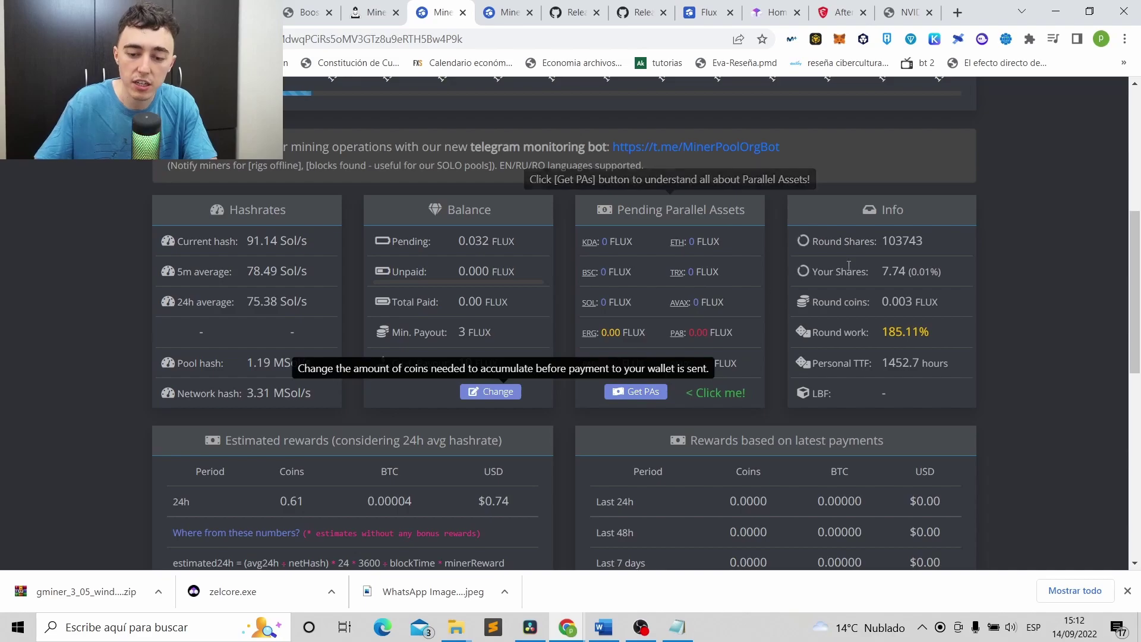
Scroll through the reward estimates to the wallet's day hashrate chart.
scroll(779, 272, "down", 6)
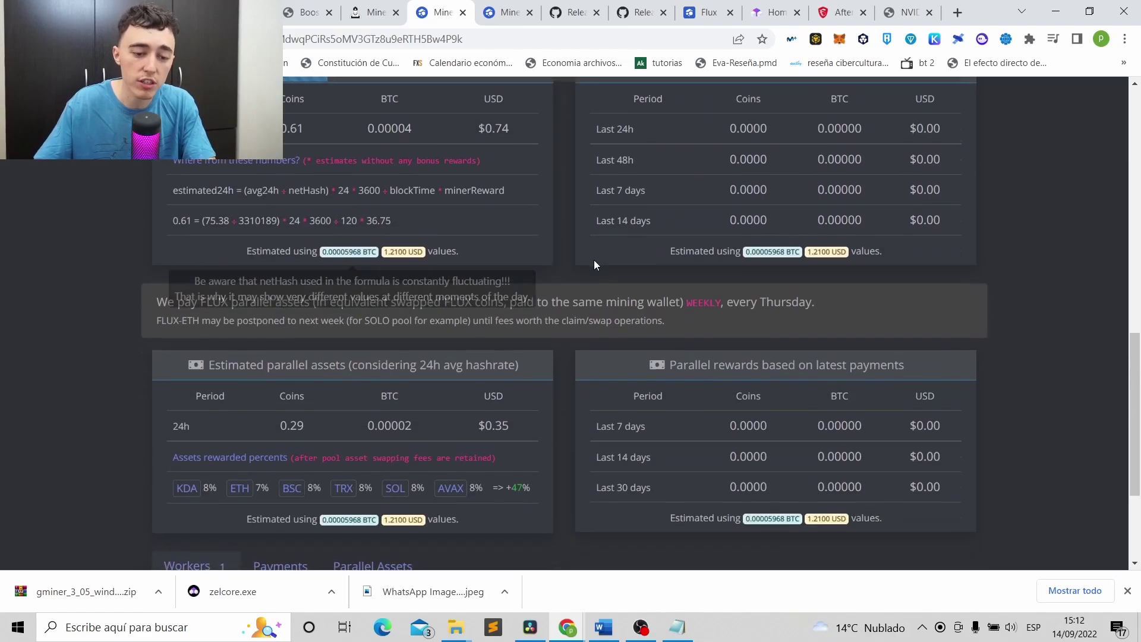
scroll(726, 323, "down", 3)
scroll(739, 305, "up", 15)
scroll(736, 305, "down", 2)
scroll(735, 305, "up", 4)
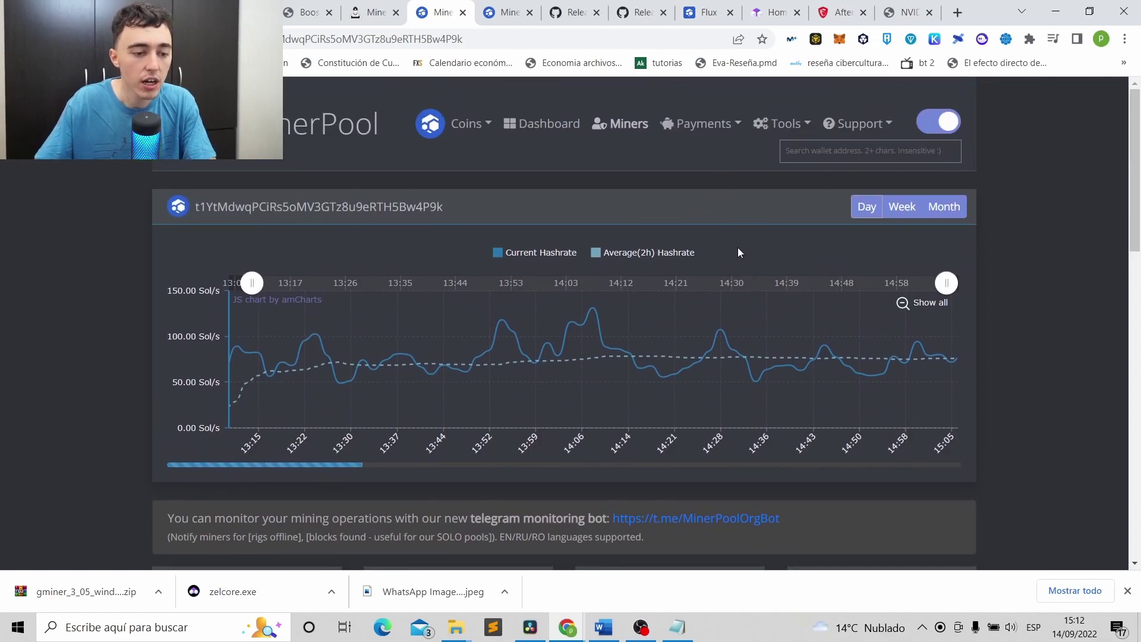